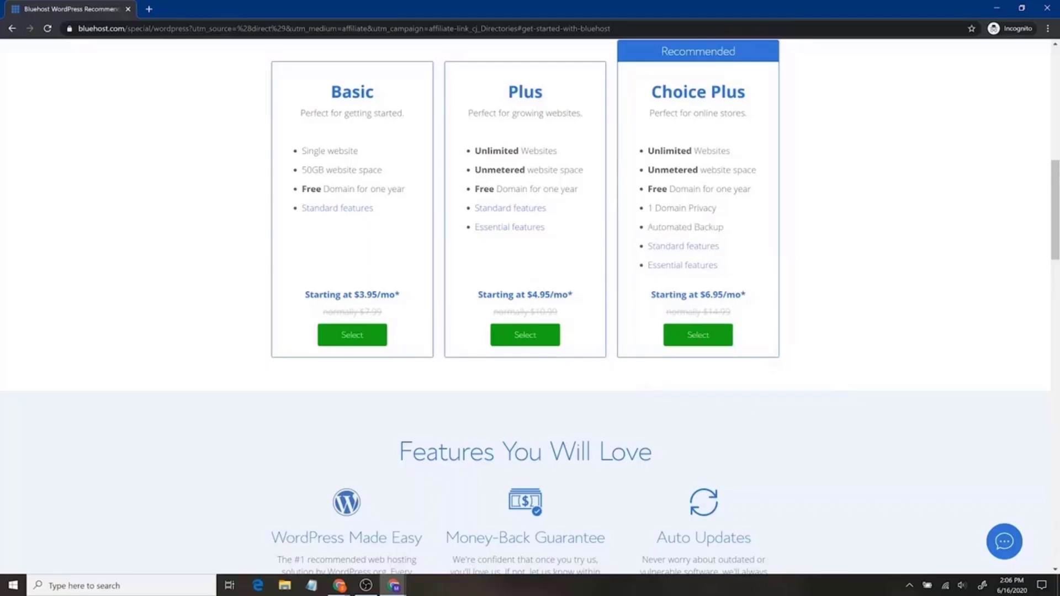
Check the Basic plan's website space and choose the Basic hosting plan.
left_click_drag(302, 169, 385, 172)
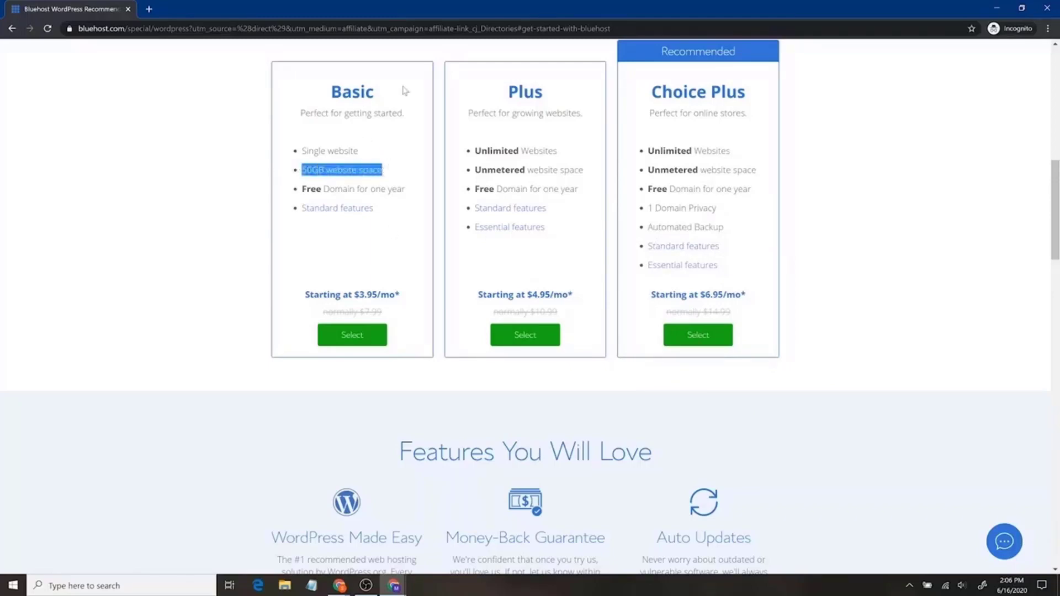
left_click(389, 173)
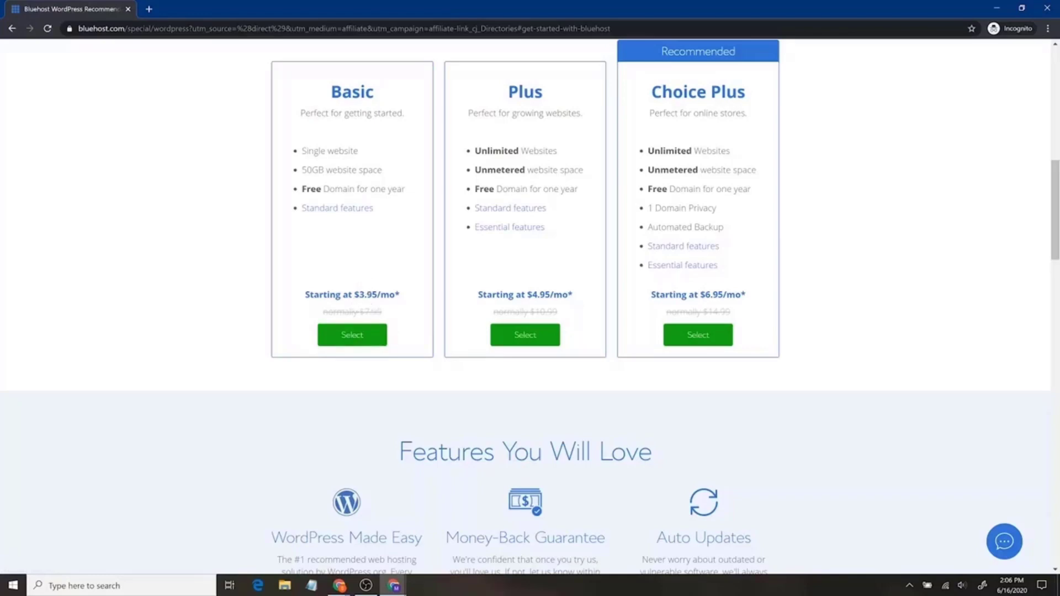
left_click(363, 334)
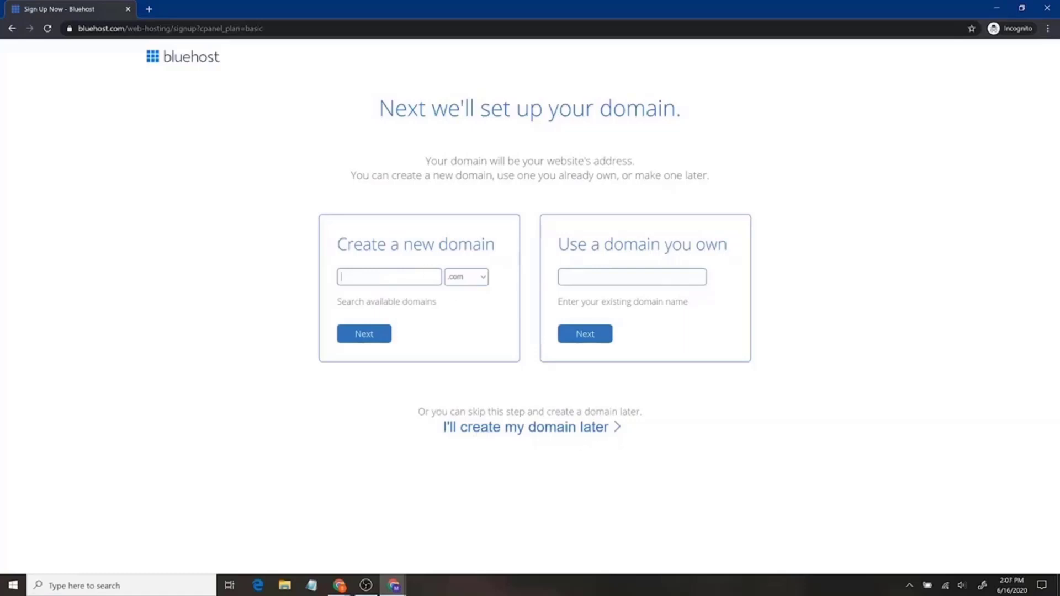
Enter santrelmediawebsite as the new domain with the .com extension and continue to account creation.
type("antrelmediawebsite")
left_click(469, 278)
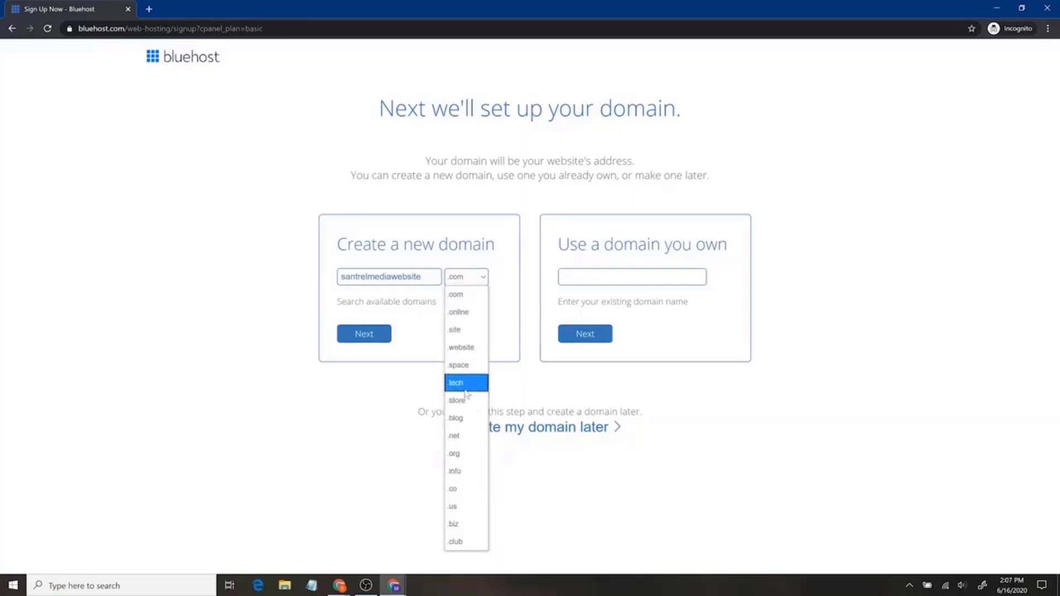
left_click(480, 297)
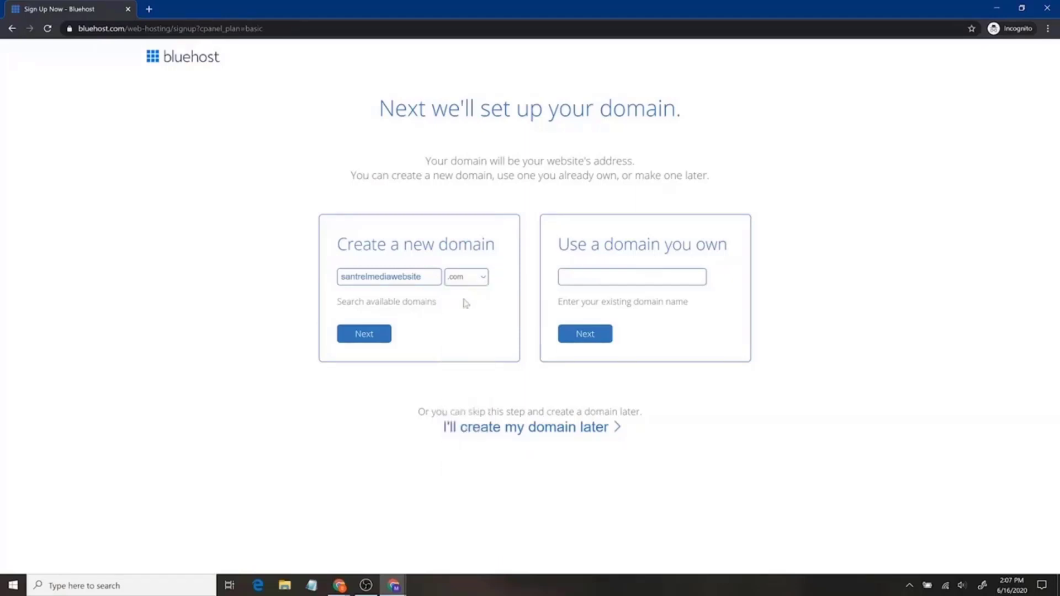
left_click(374, 338)
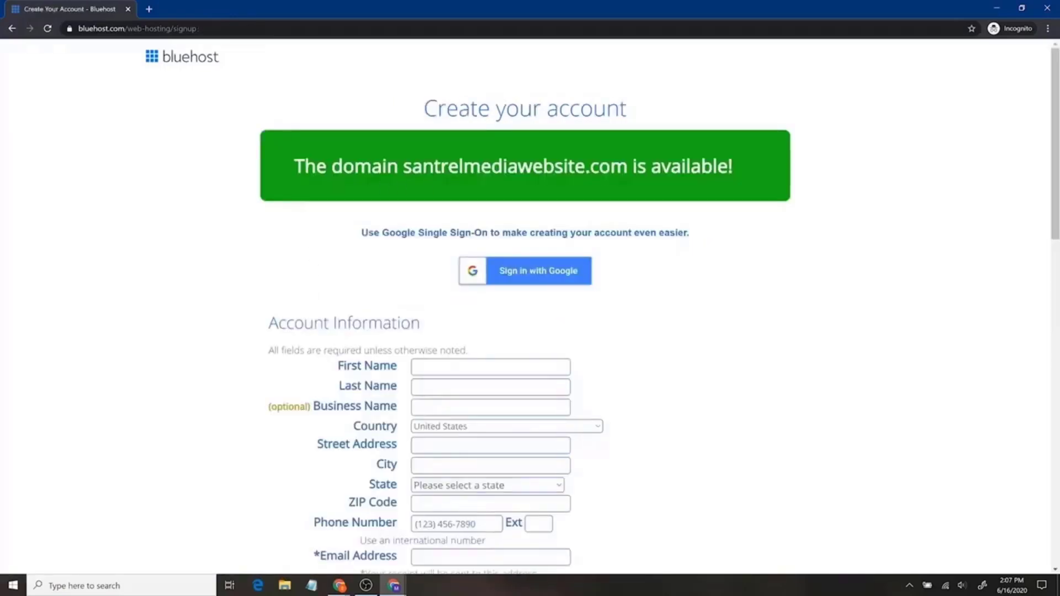
Choose the Basic 12 Month account plan and claim the special sign-up offer of $2.65/mo.
scroll(244, 300, "down", 3)
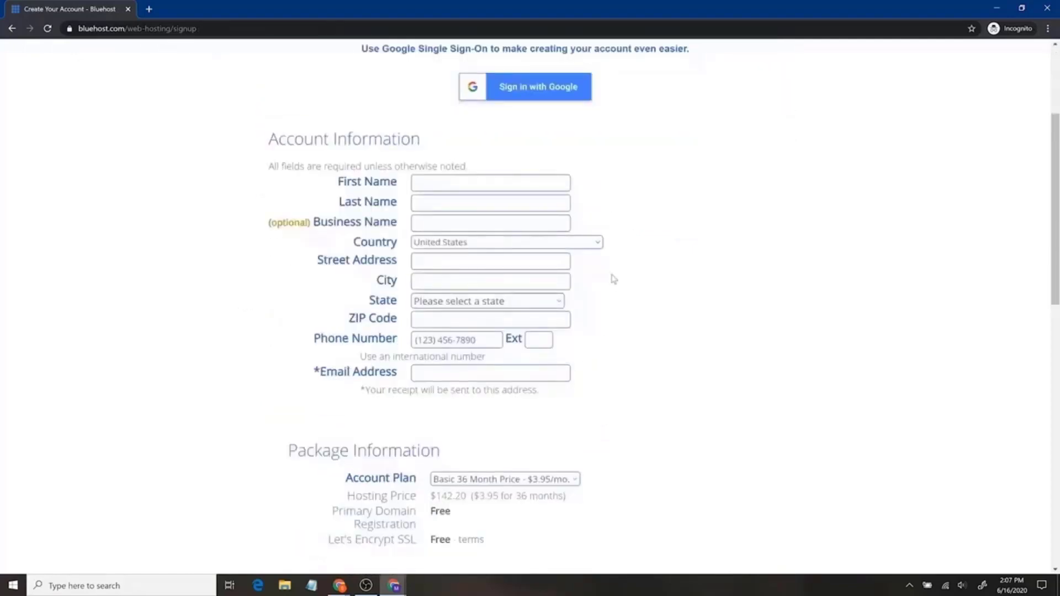
scroll(249, 283, "down", 6)
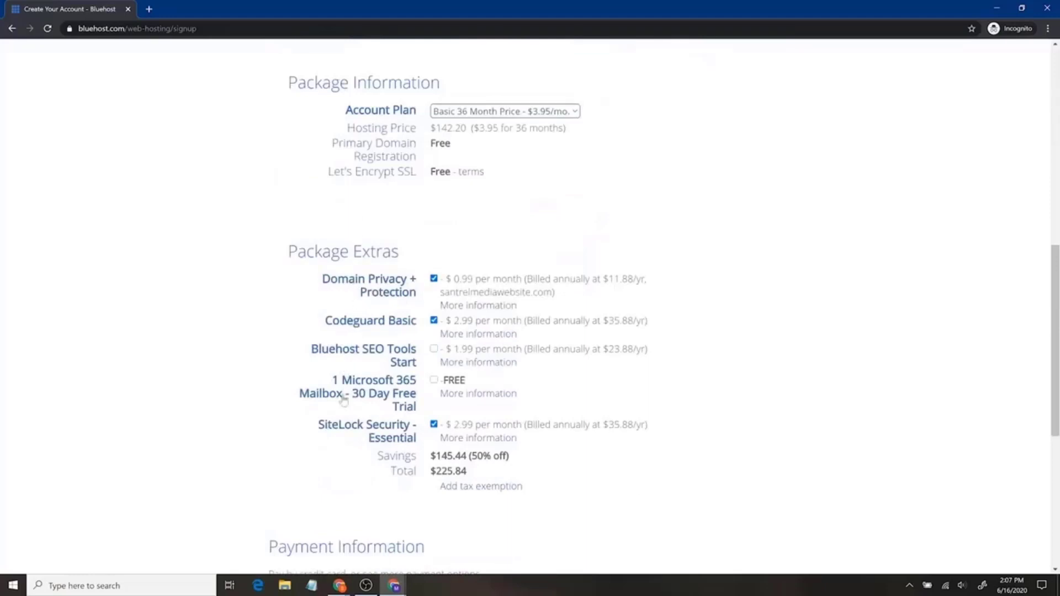
left_click(453, 113)
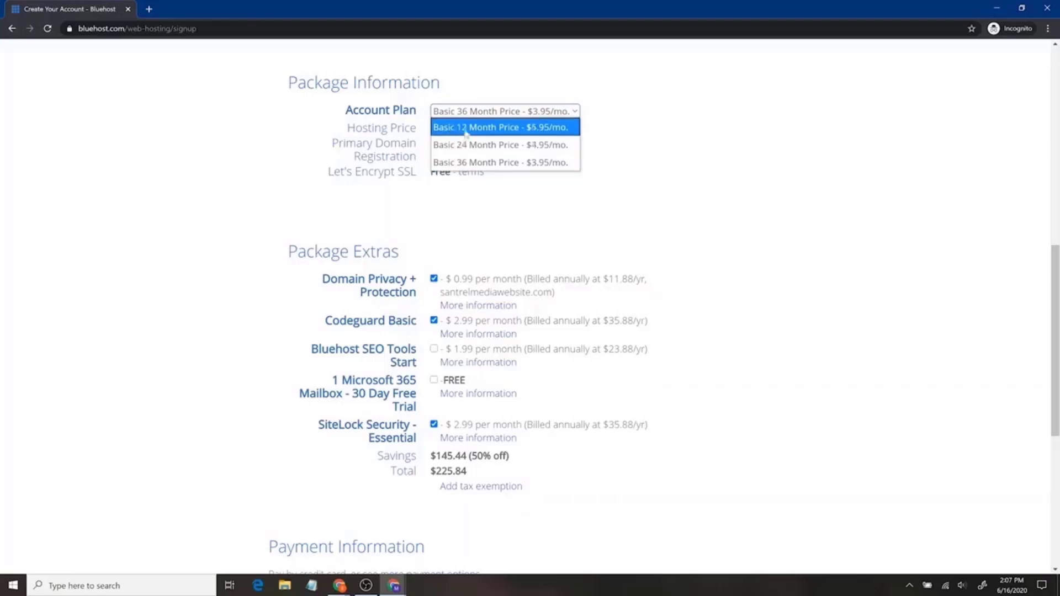
left_click(451, 162)
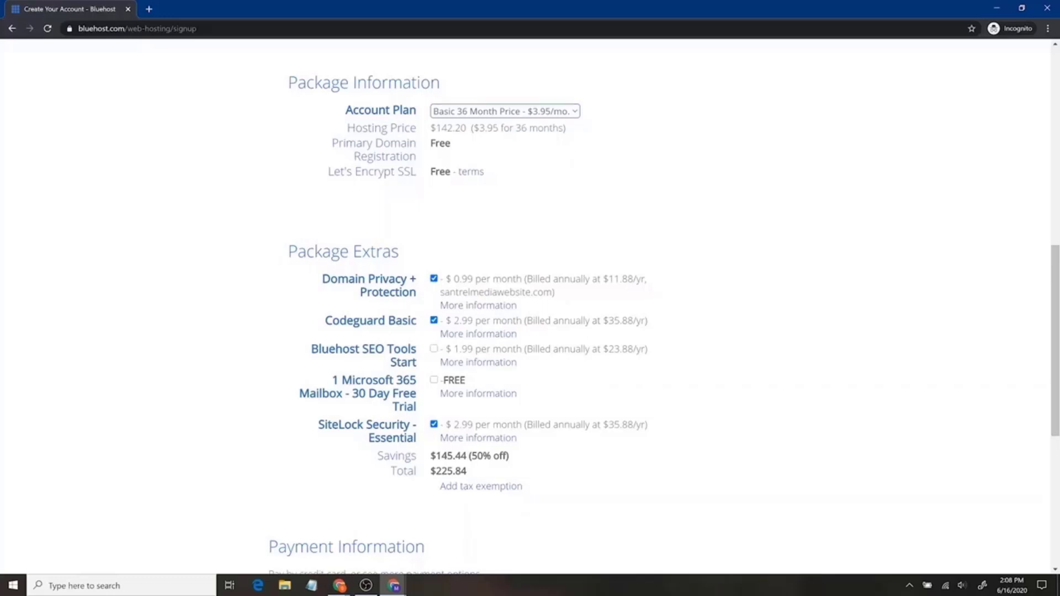
left_click(459, 111)
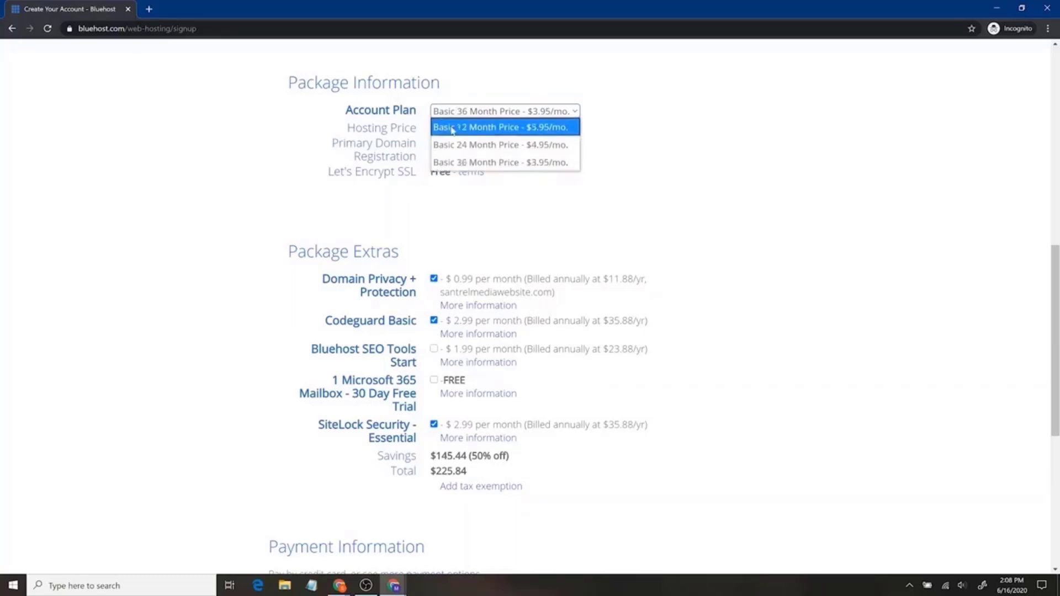
left_click(452, 128)
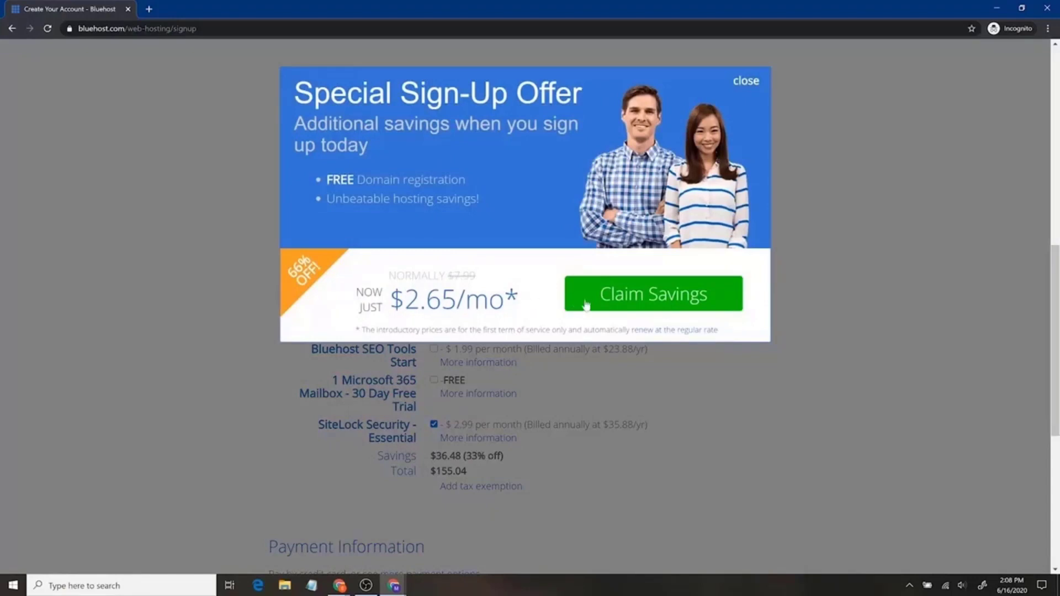
left_click(607, 297)
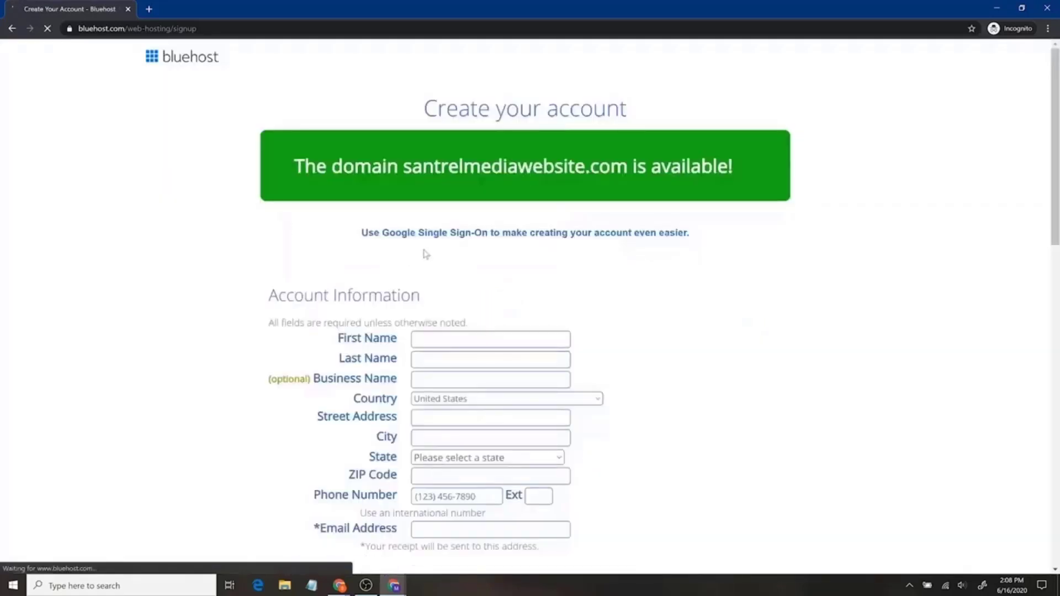
Set the account plan to Basic 12 Month Price - $4.95/mo. under the package information.
scroll(621, 372, "down", 3)
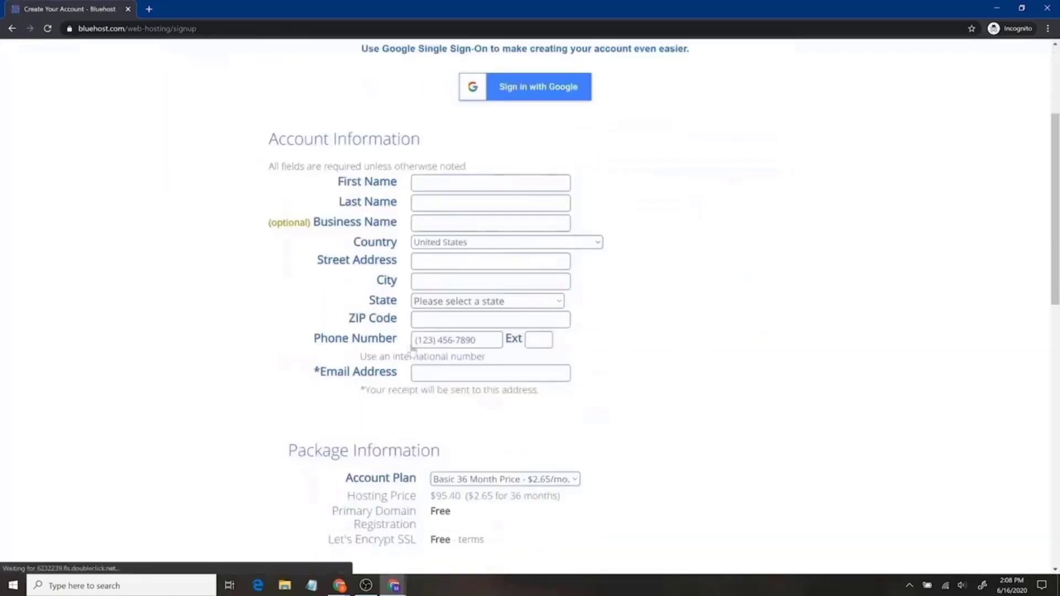
scroll(603, 362, "down", 3)
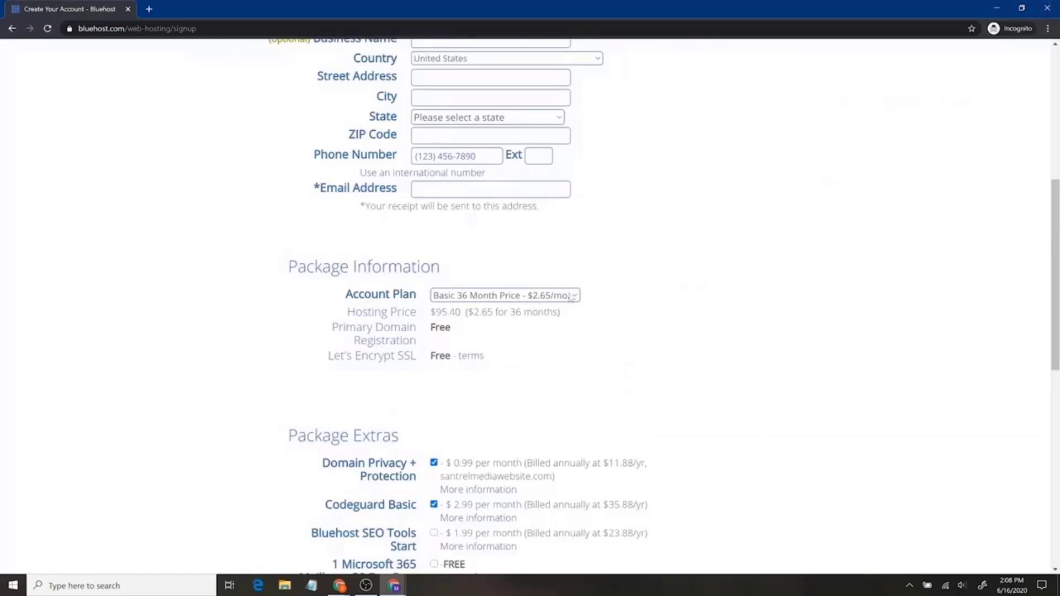
left_click(546, 296)
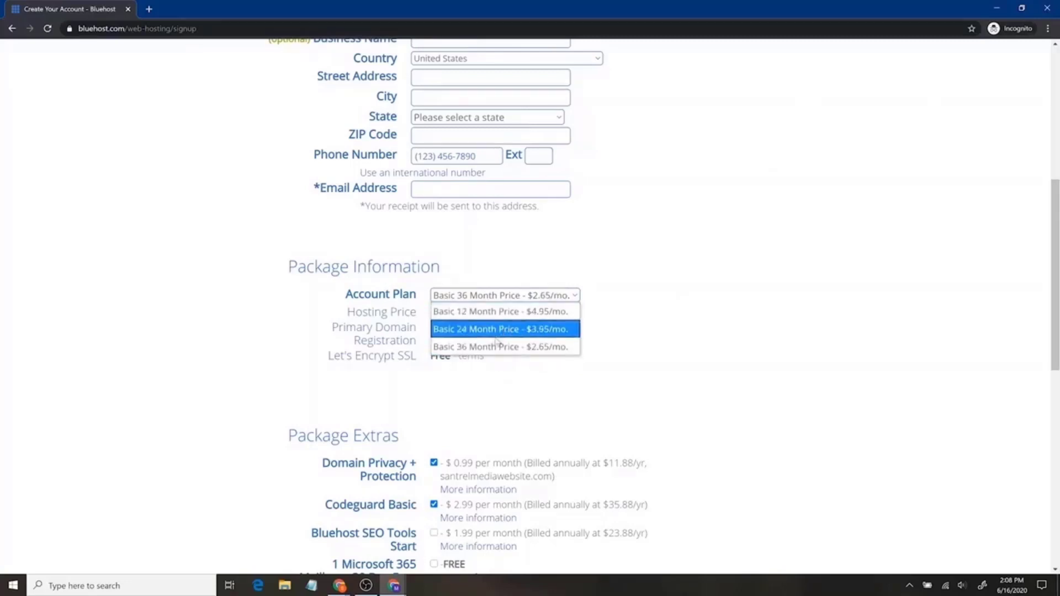
left_click(511, 311)
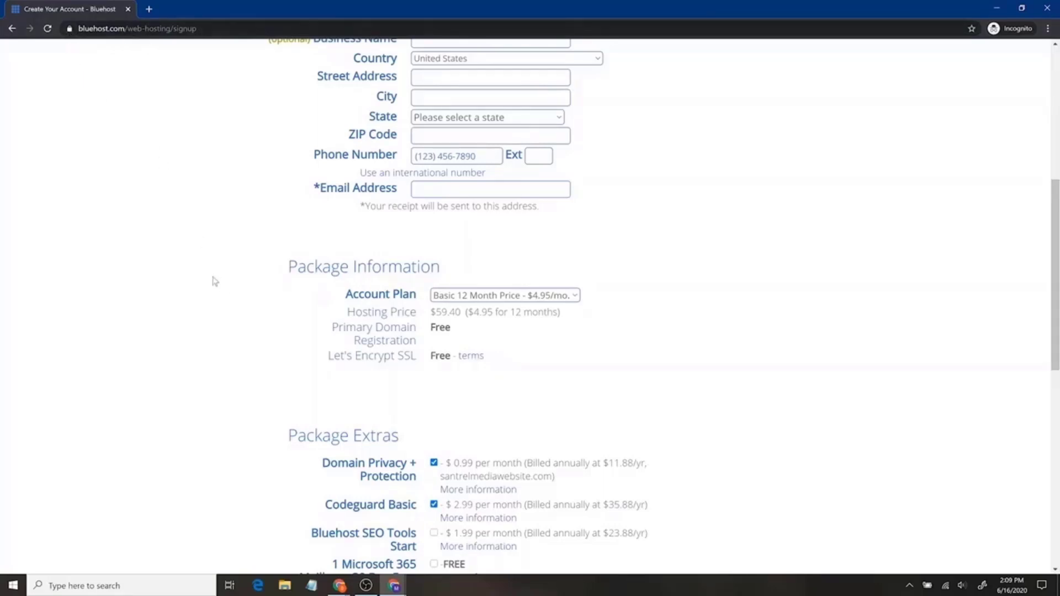
Remove the Domain Privacy + Protection, Codeguard Basic and SiteLock Security extras and go to the payment information.
scroll(246, 315, "down", 3)
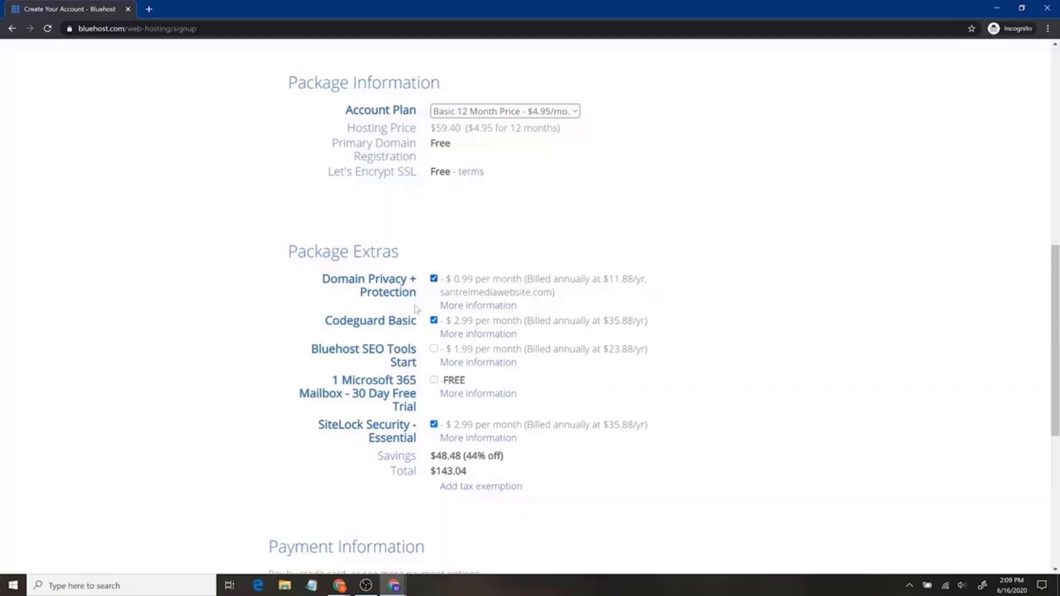
left_click(434, 321)
left_click(434, 425)
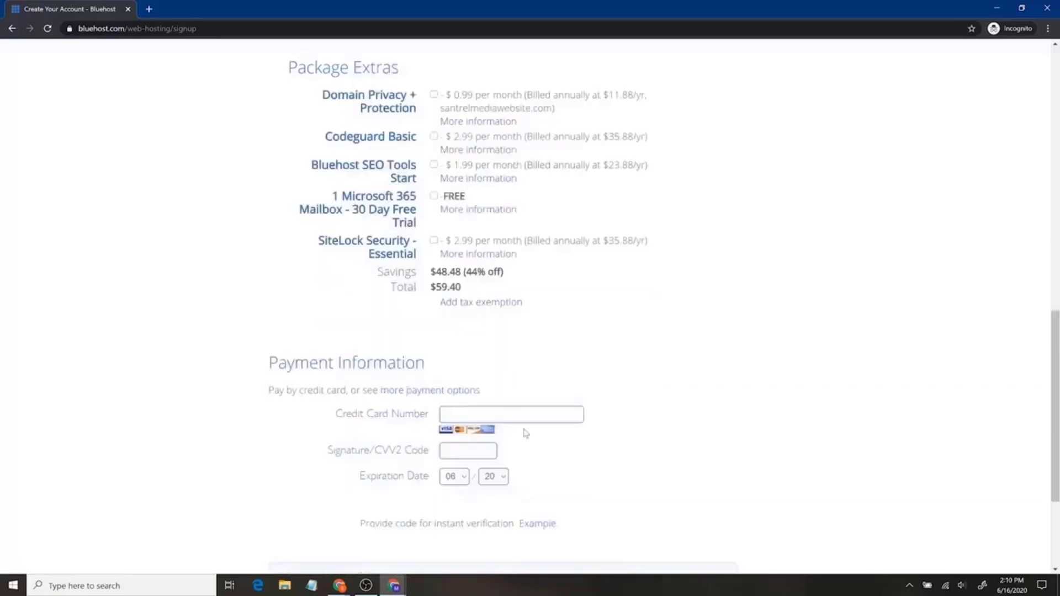
scroll(553, 442, "down", 1)
scroll(551, 440, "down", 2)
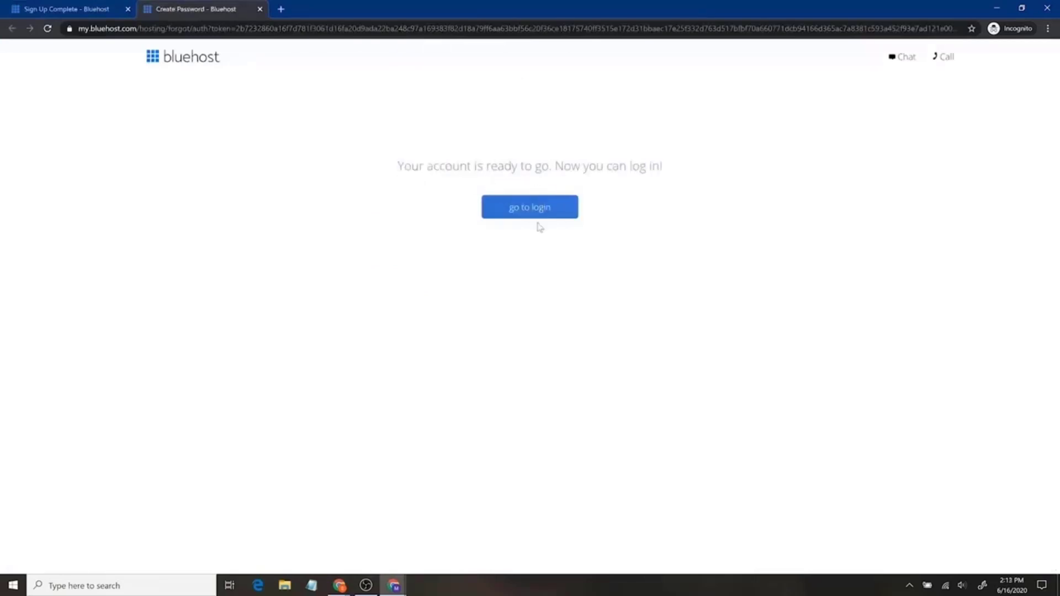
Proceed to the login and skip all the website setup questions, including the theme selection.
left_click(540, 217)
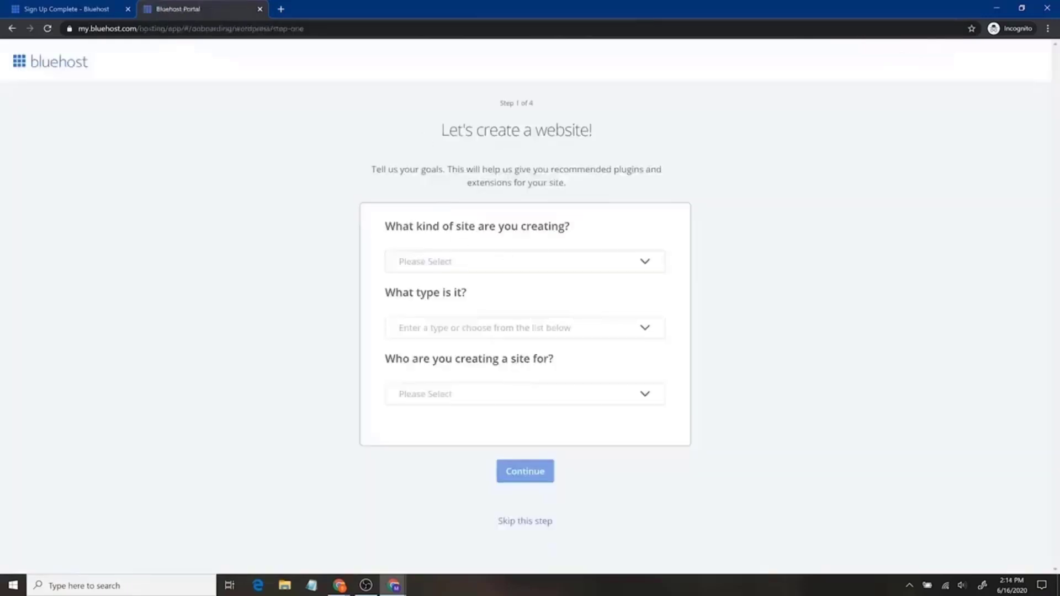
left_click(525, 262)
left_click(536, 196)
left_click(543, 520)
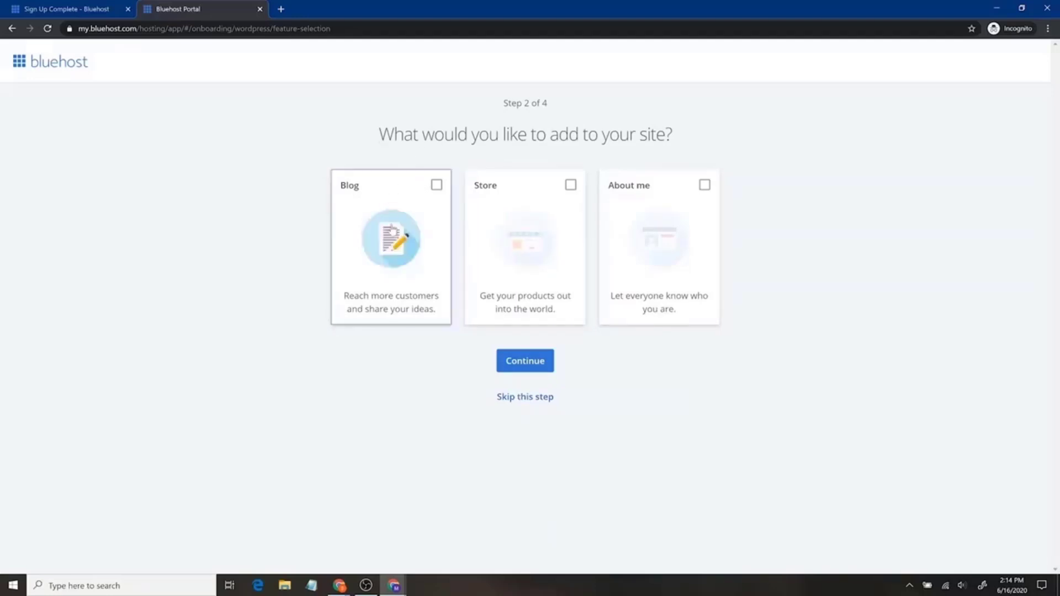
left_click(526, 398)
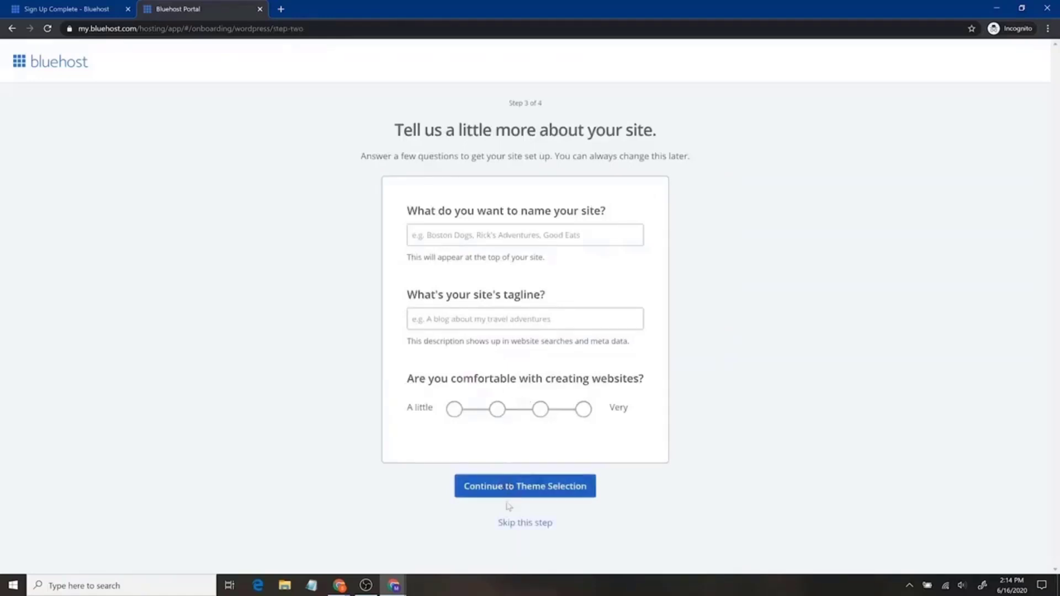
left_click(527, 523)
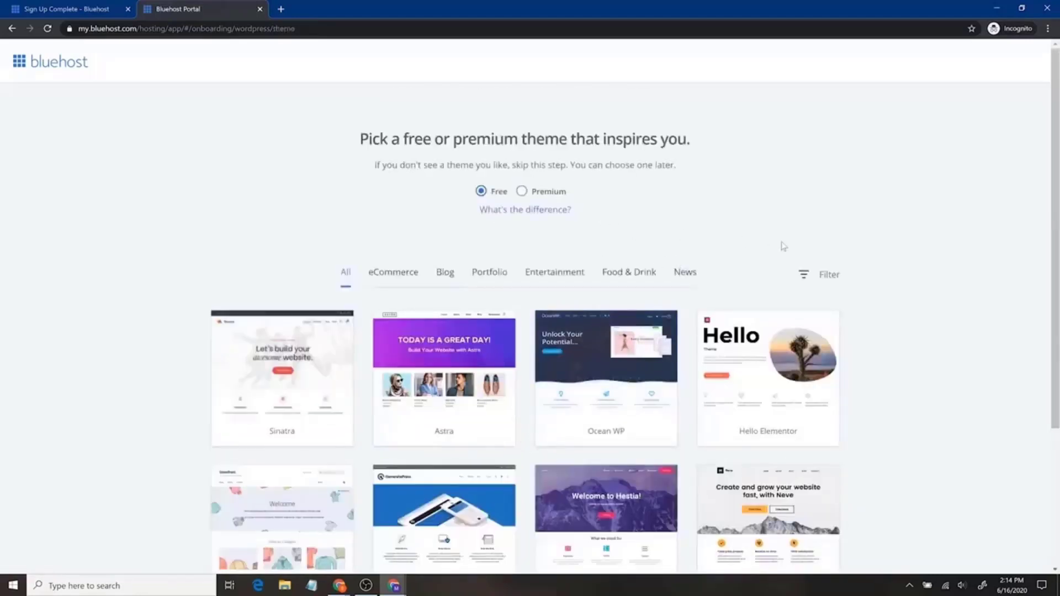
scroll(823, 312, "down", 4)
left_click(515, 519)
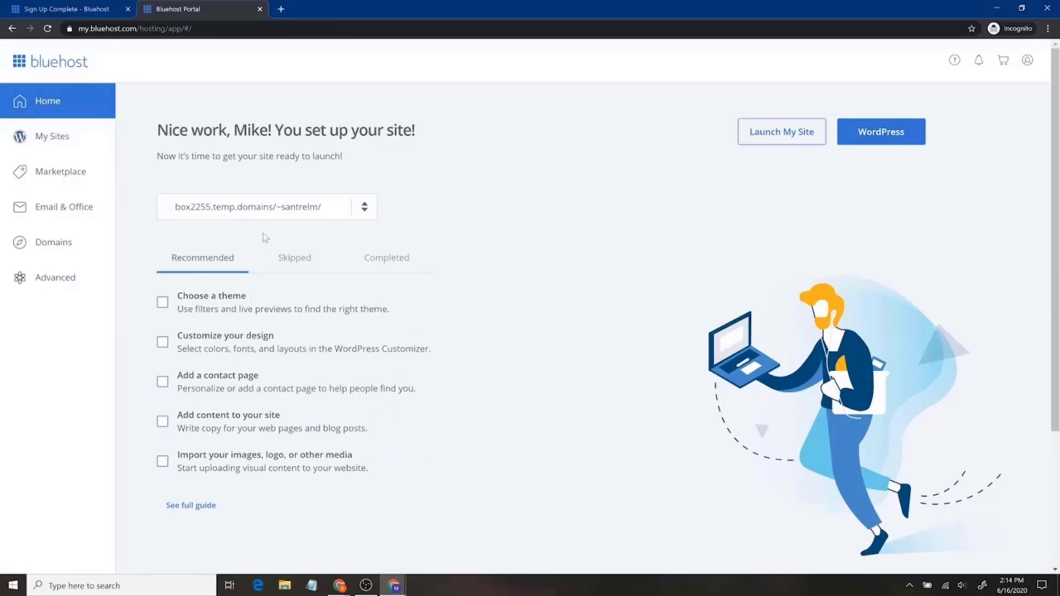
Look over the account's My Sites and Domains pages and return to the portal's home page.
left_click(66, 136)
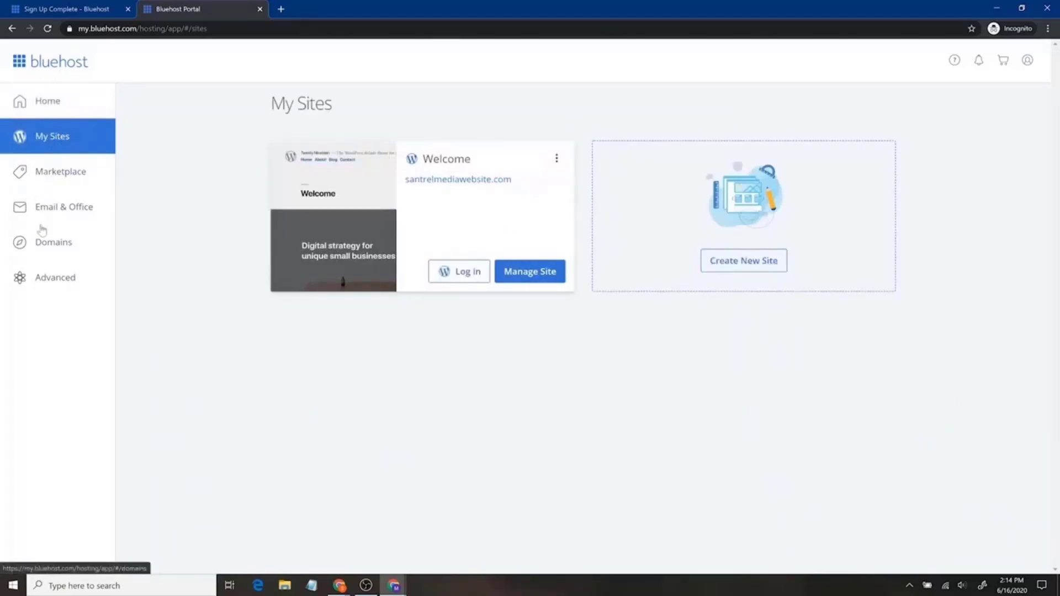
left_click(59, 248)
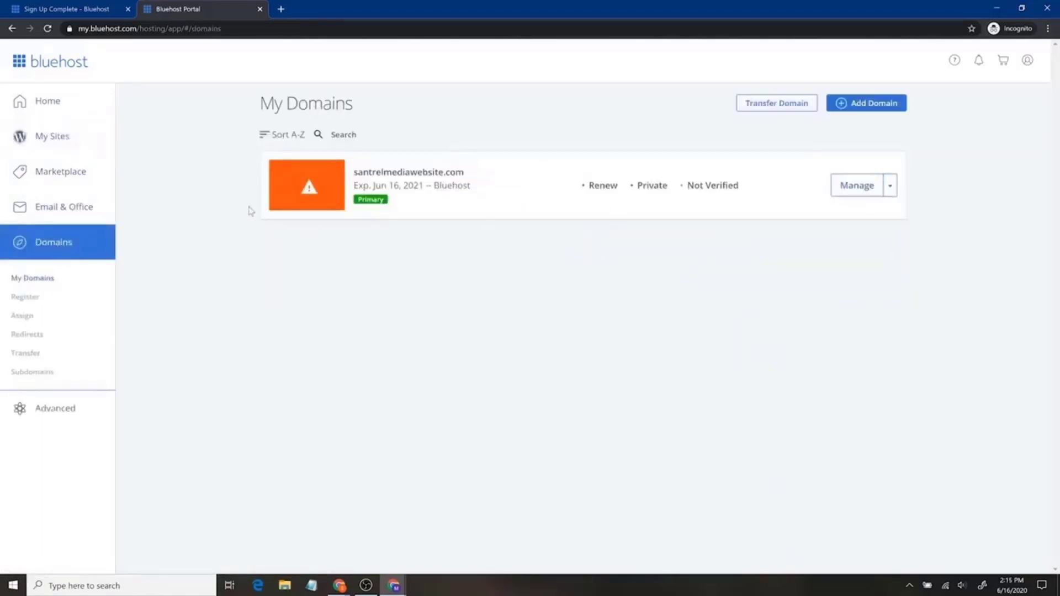
left_click(80, 139)
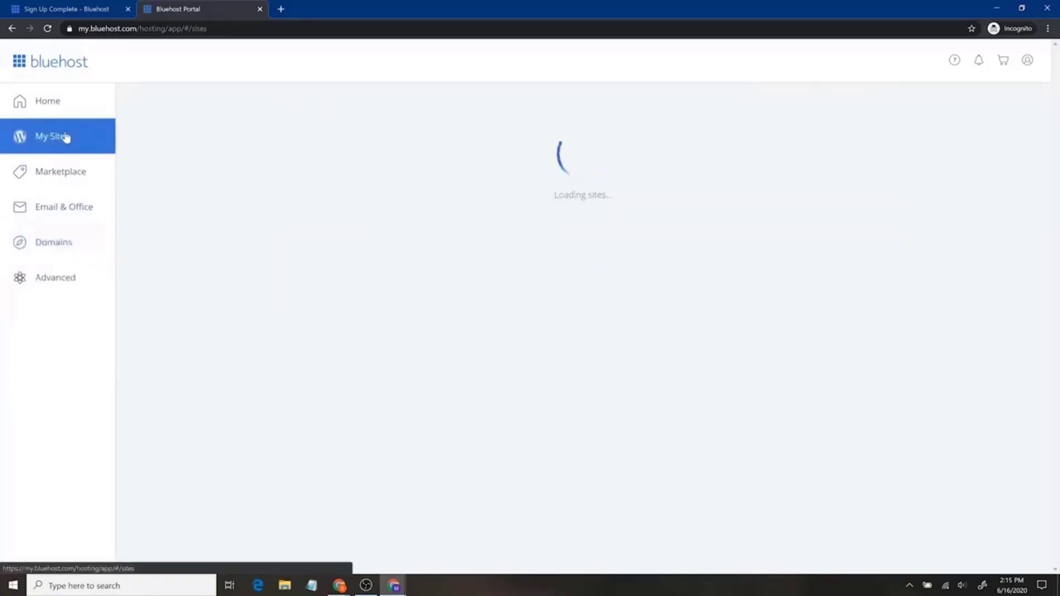
left_click(66, 113)
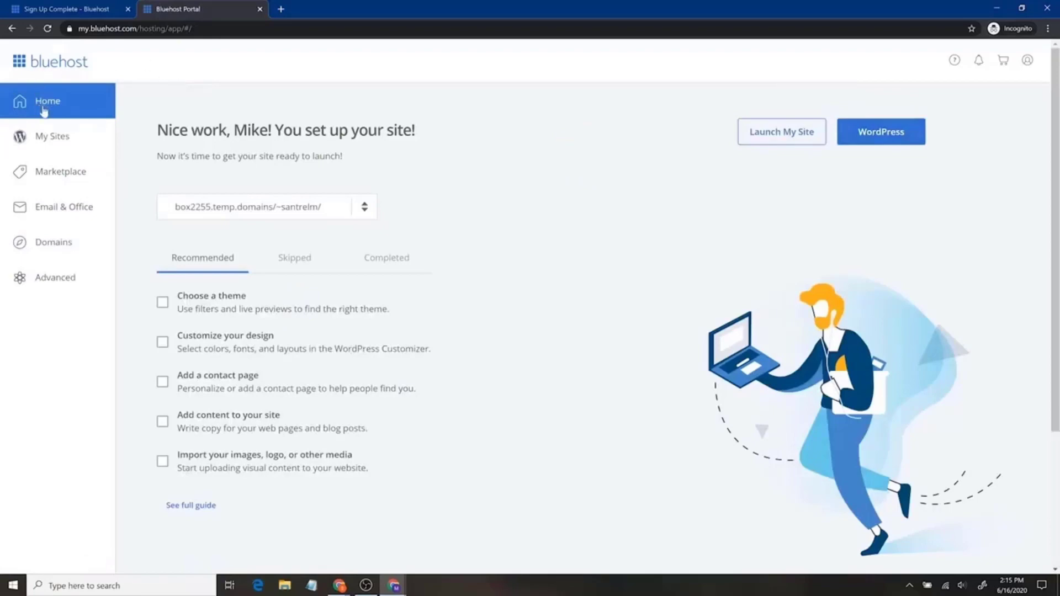
Open the site's WordPress admin, view the live site in a separate tab and close that tab.
left_click(901, 131)
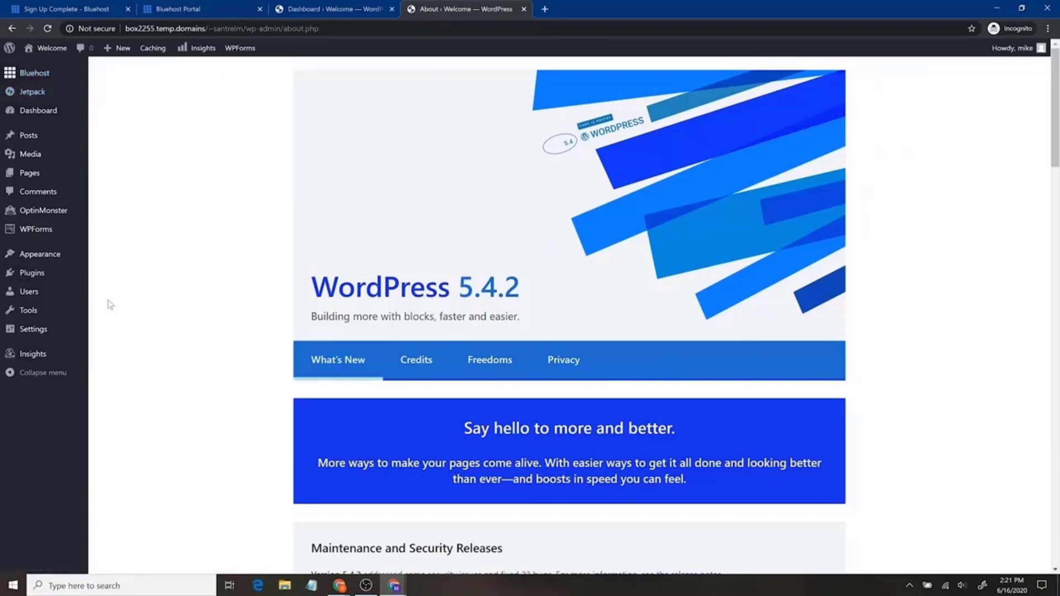
mouse_move(3, 53)
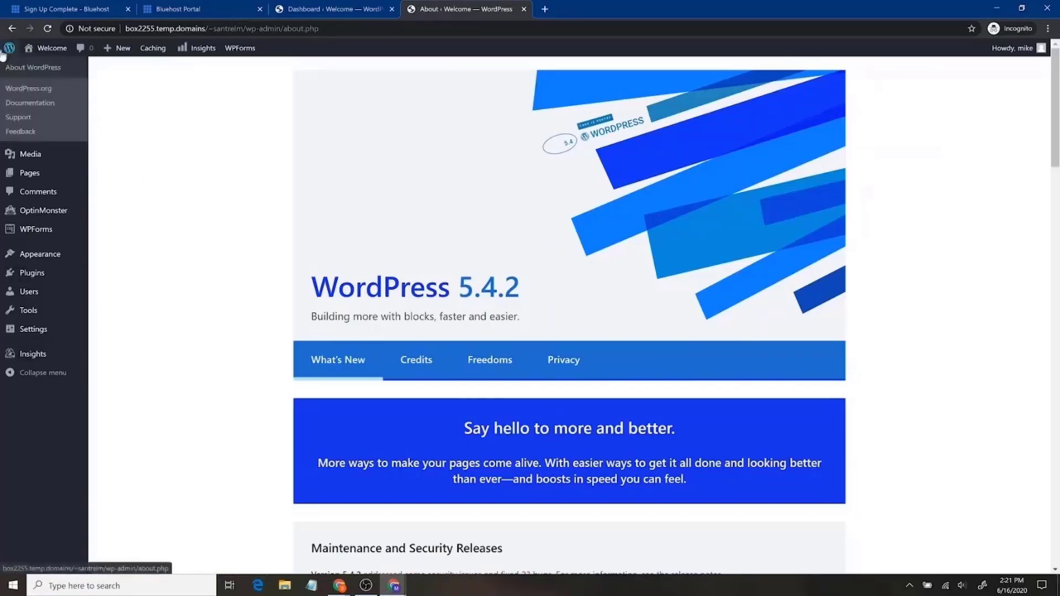
mouse_move(60, 49)
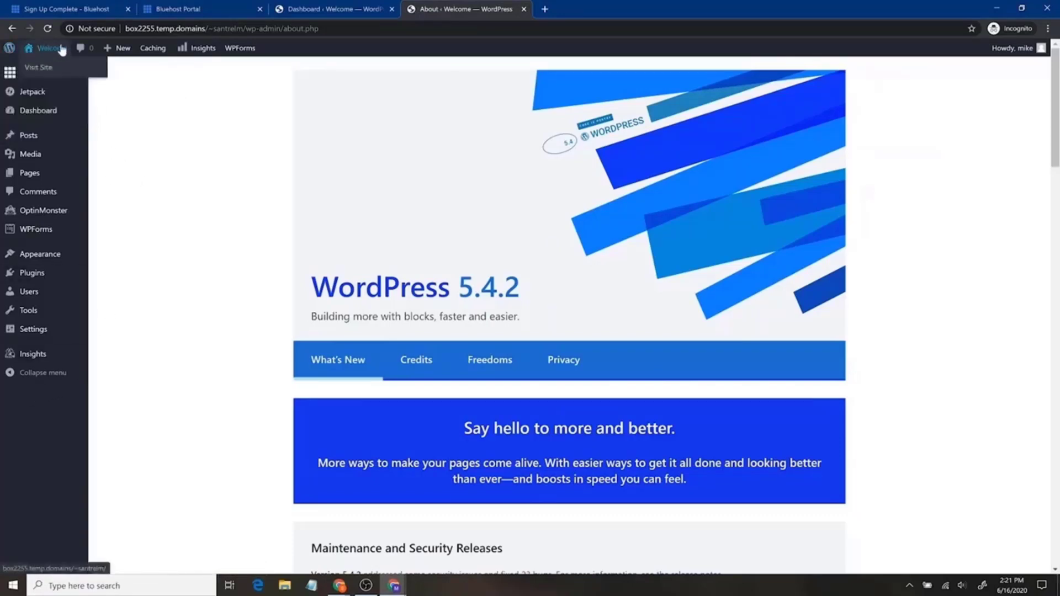
middle_click(39, 79)
left_click(608, 9)
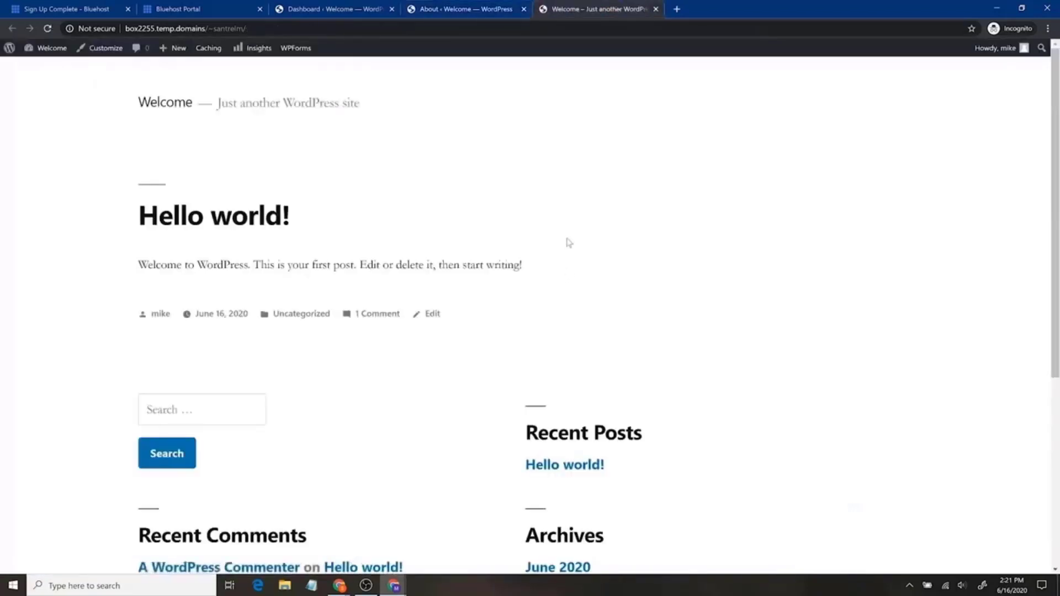
scroll(620, 359, "down", 6)
scroll(621, 339, "up", 6)
left_click(657, 9)
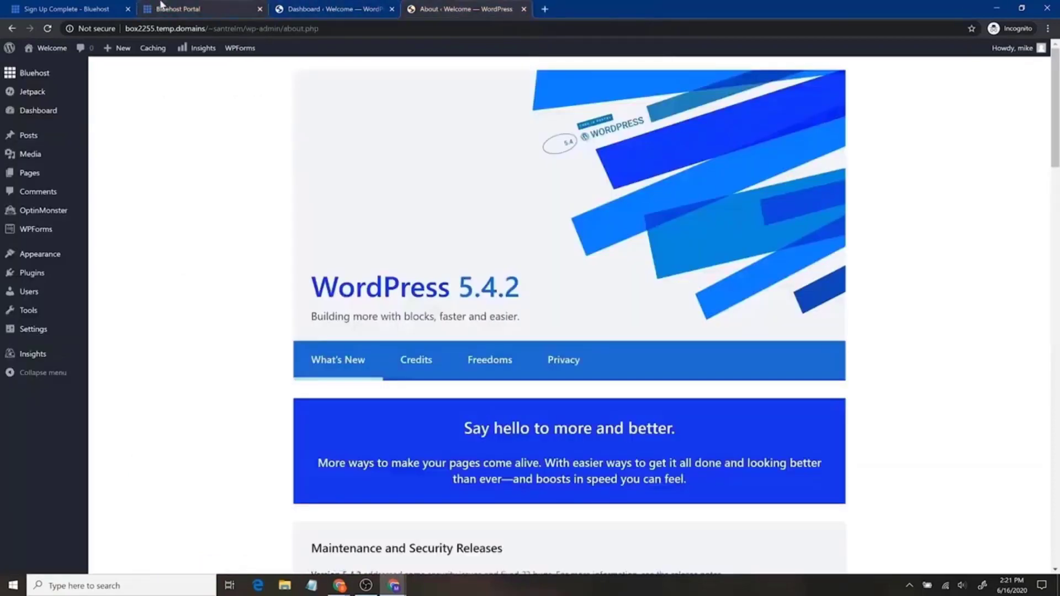
mouse_move(67, 114)
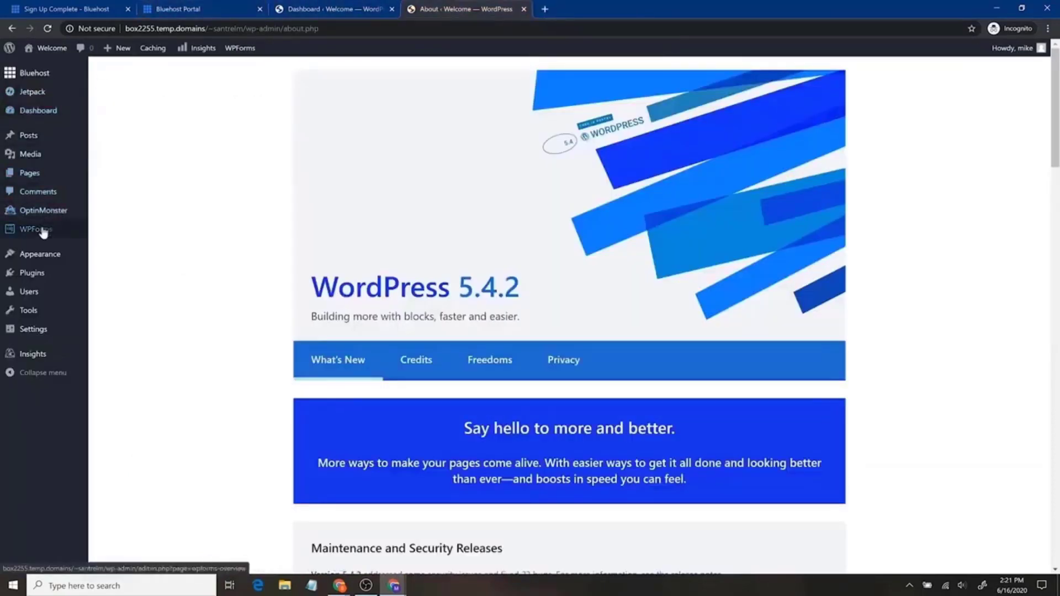
Open the site's installed plugins page and look through the list of preinstalled plugins.
left_click(57, 284)
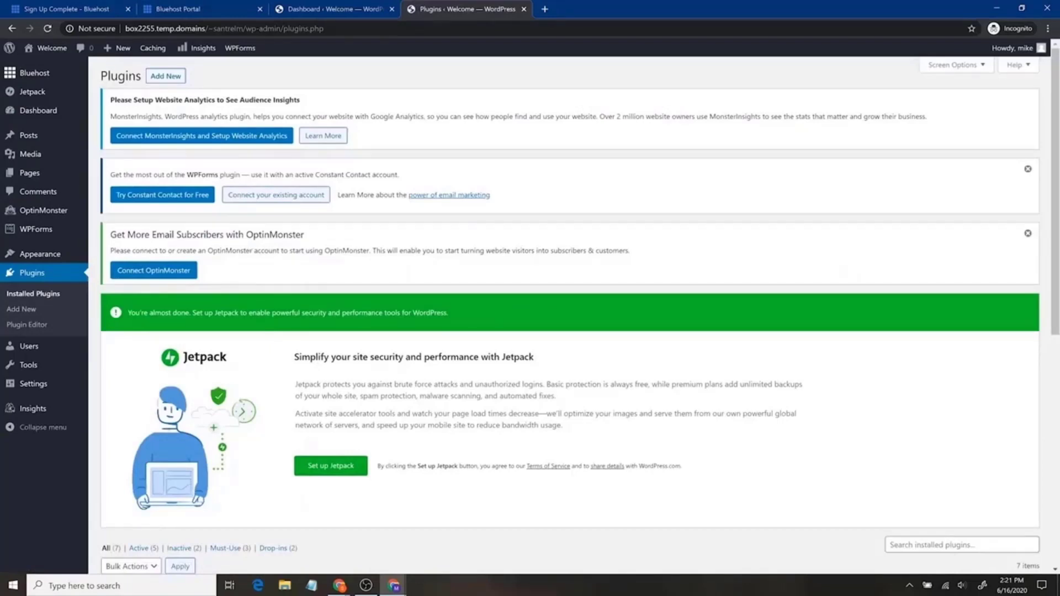
scroll(523, 325, "down", 2)
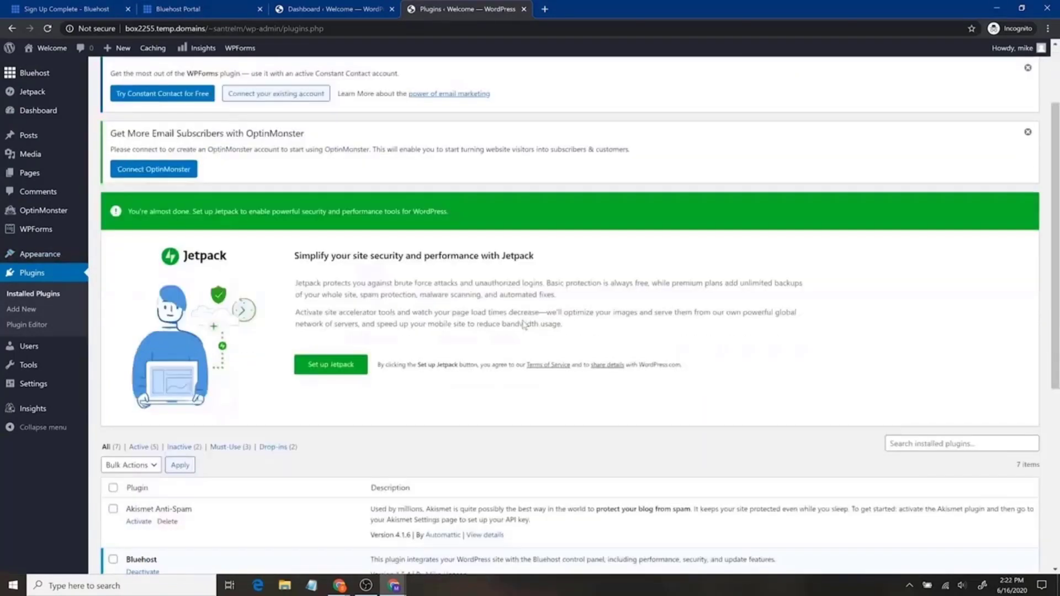
scroll(524, 325, "down", 5)
scroll(331, 293, "up", 6)
scroll(134, 260, "down", 8)
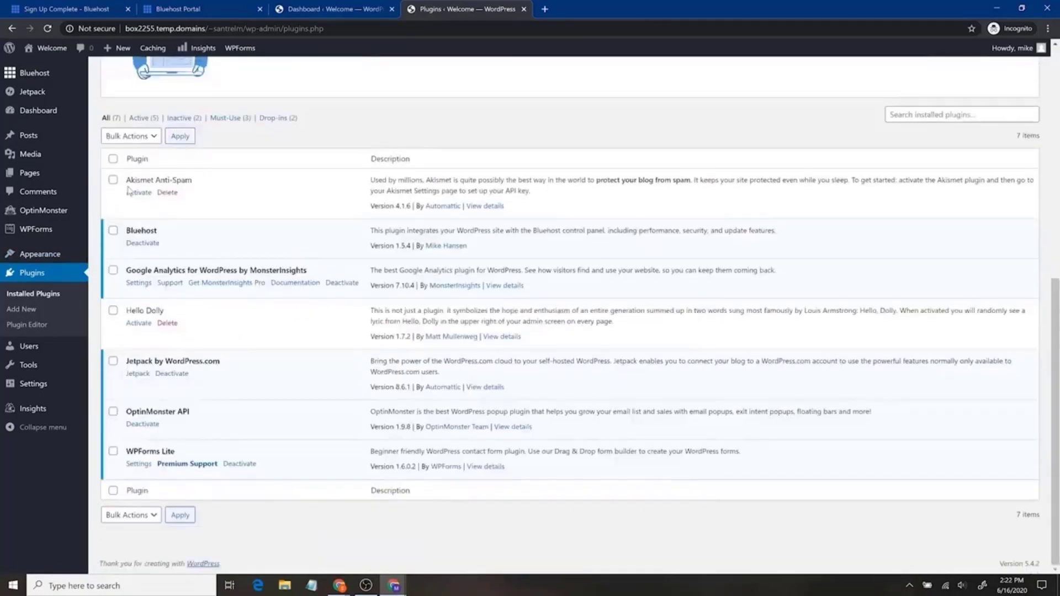
triple_click(159, 180)
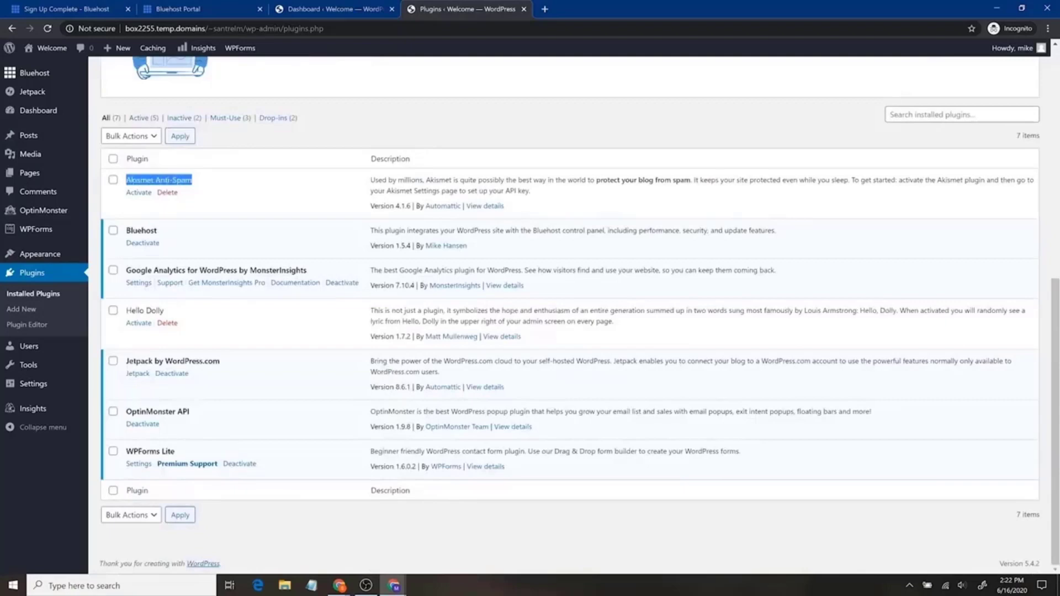
left_click(233, 189)
Bulk deactivate the Bluehost, Google Analytics, Hello Dolly, Jetpack, OptinMonster API and WPForms Lite plugins.
left_click(113, 231)
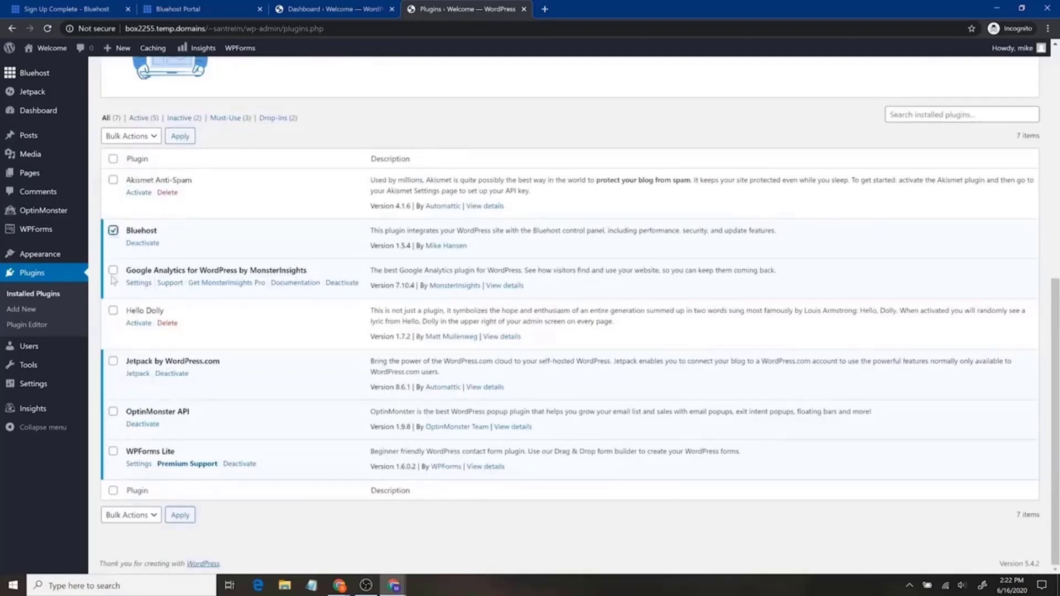
left_click(113, 272)
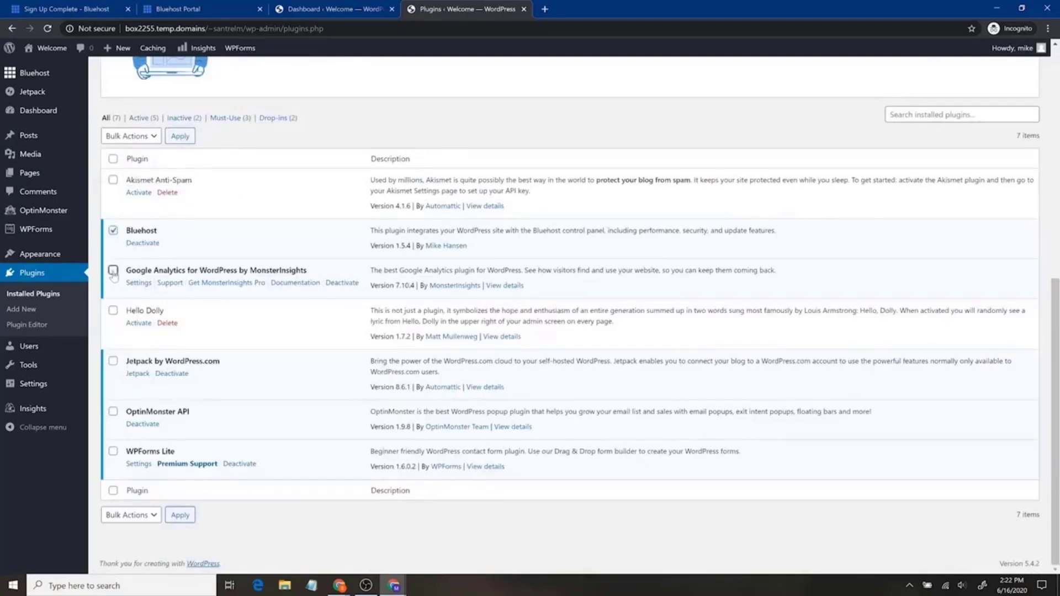
left_click(113, 361)
left_click(112, 311)
left_click(113, 412)
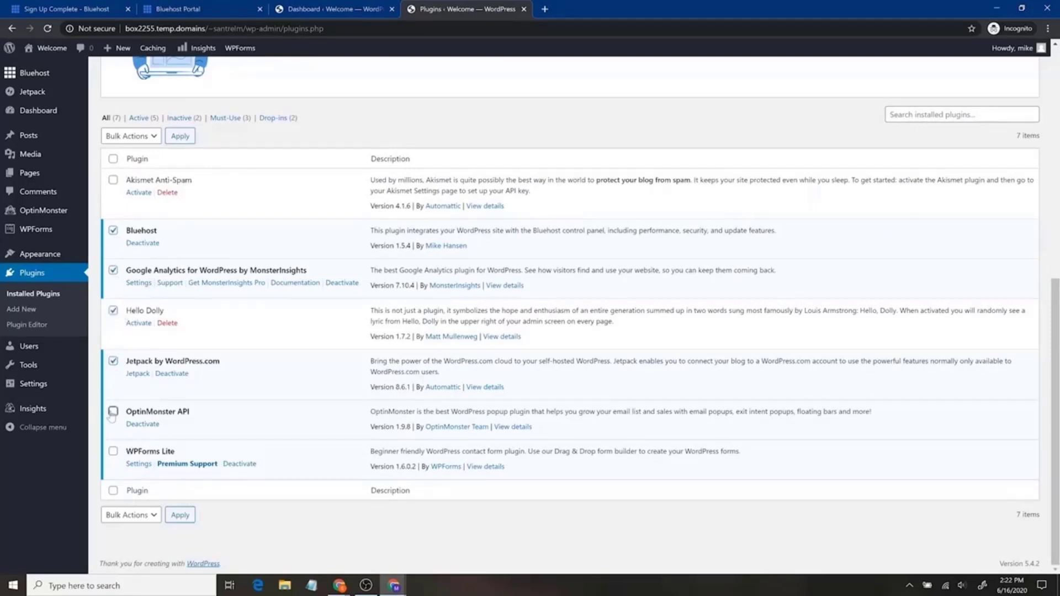
left_click(114, 452)
left_click(154, 139)
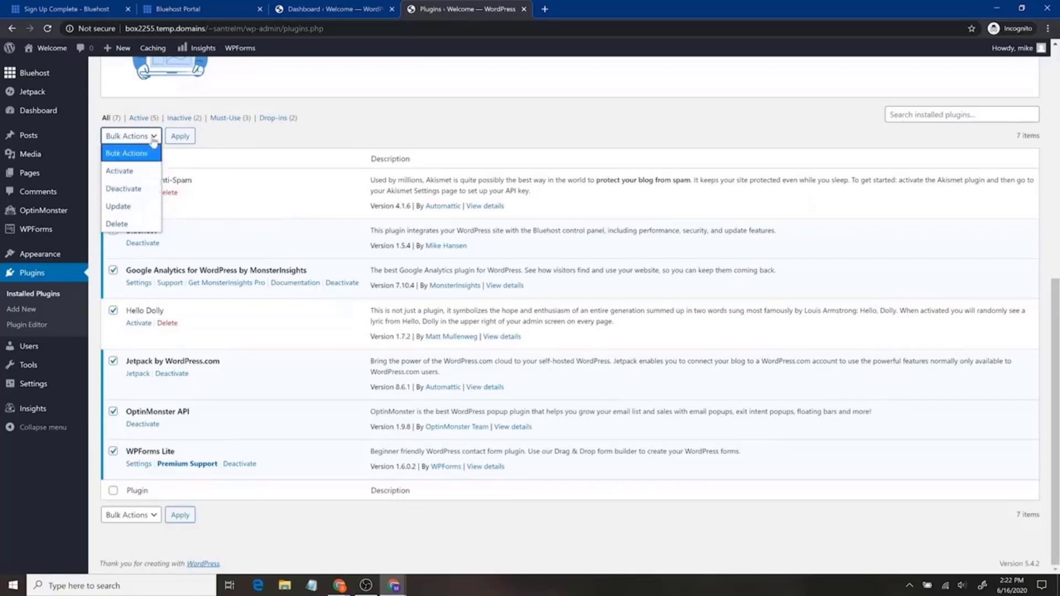
left_click(127, 189)
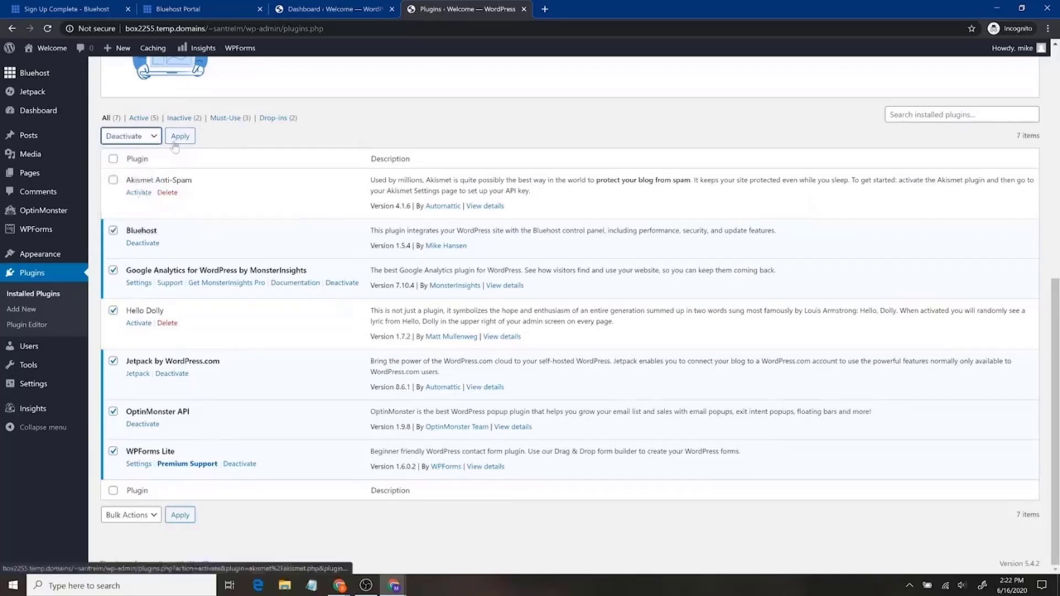
left_click(182, 136)
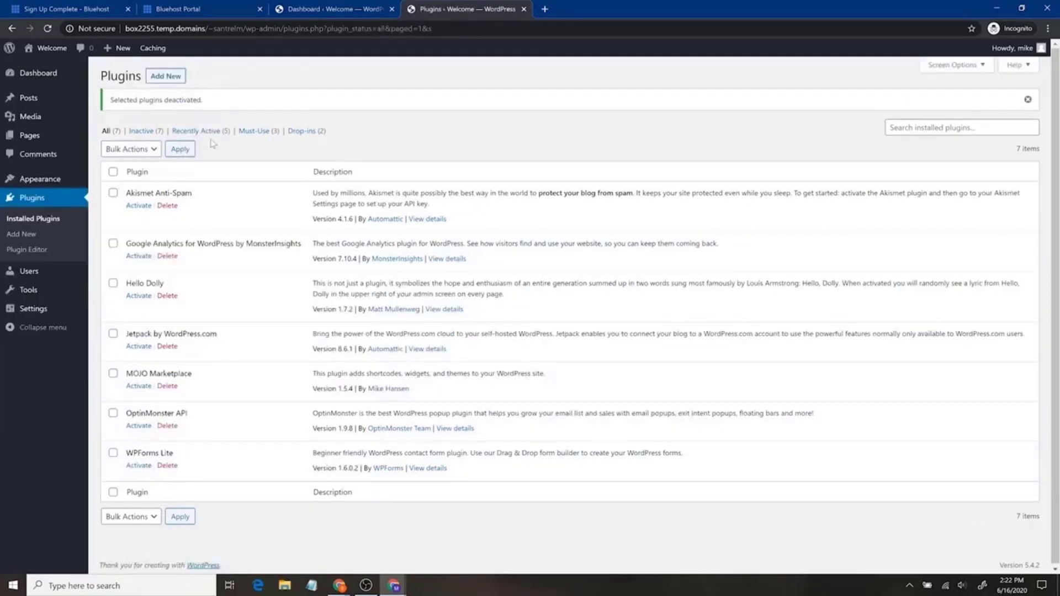
Filter the plugins to the inactive ones, select them all and bulk delete them with their data.
left_click(146, 131)
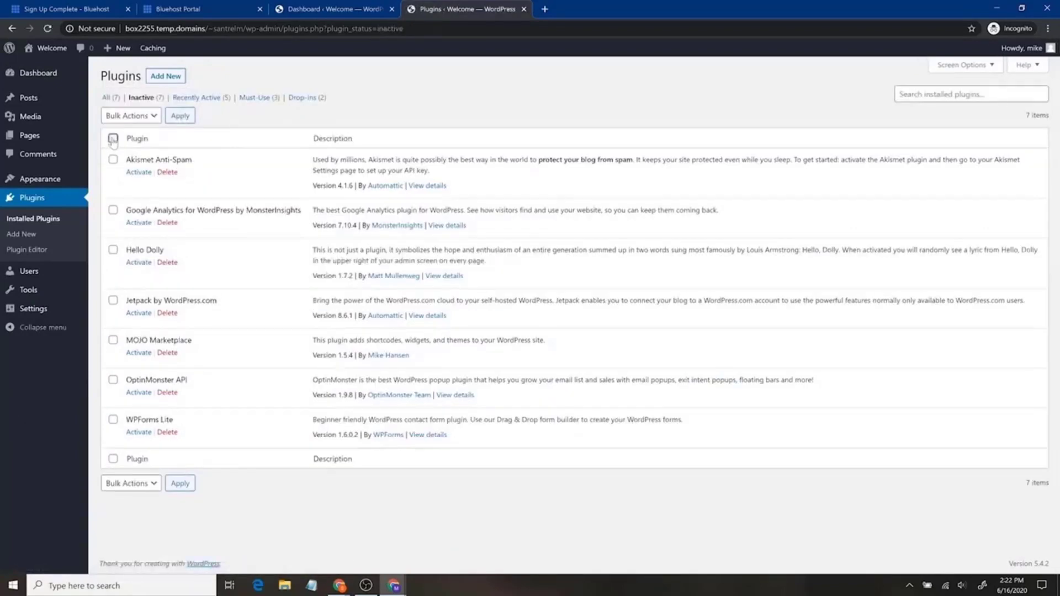
left_click(113, 138)
left_click(131, 116)
left_click(139, 183)
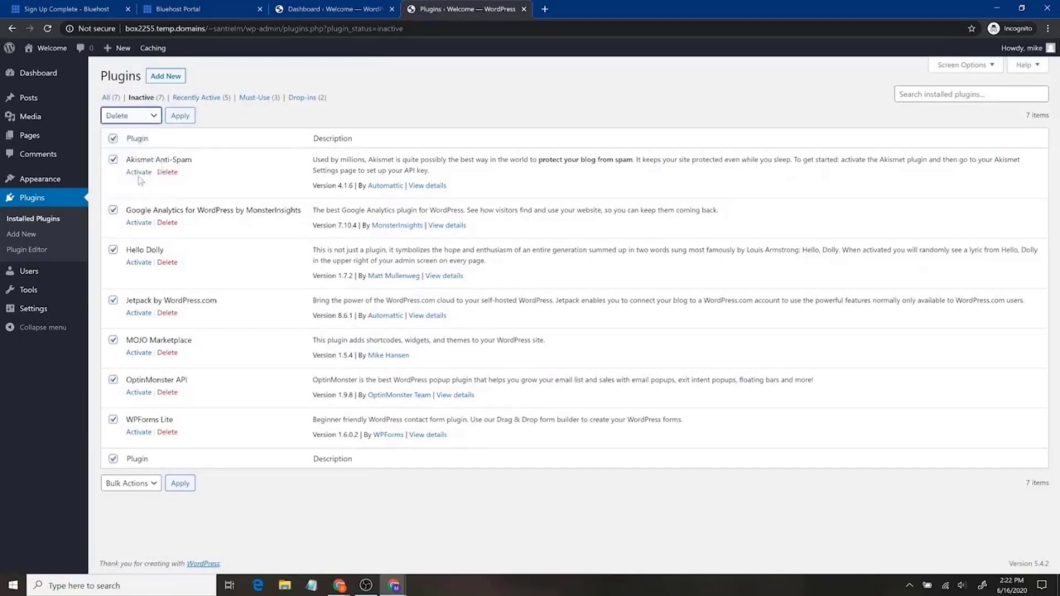
left_click(176, 118)
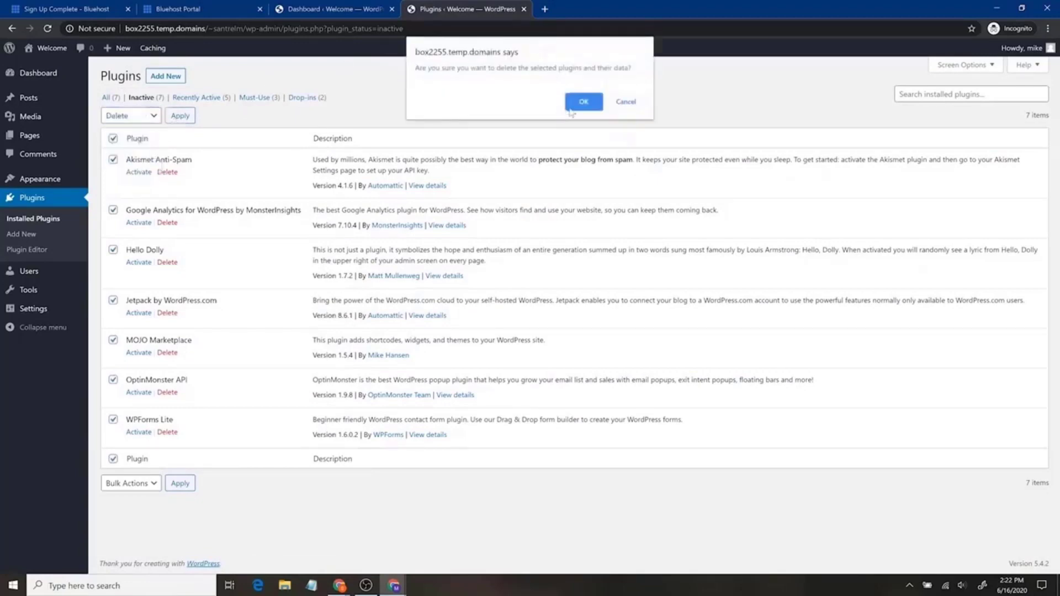
left_click(575, 107)
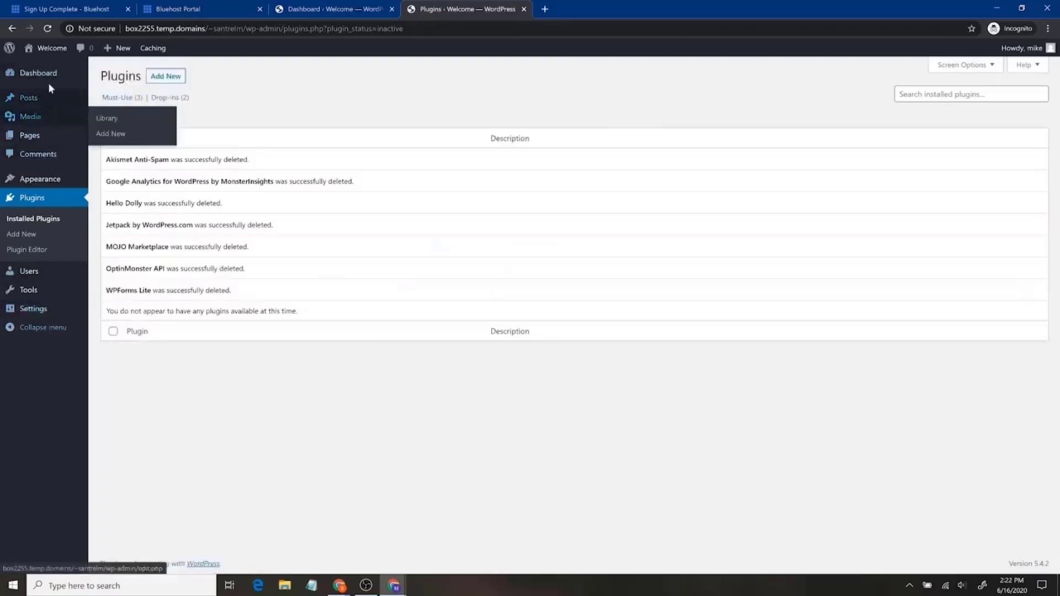
Move the "Hello world!" post to the trash and reload the posts list.
mouse_move(49, 122)
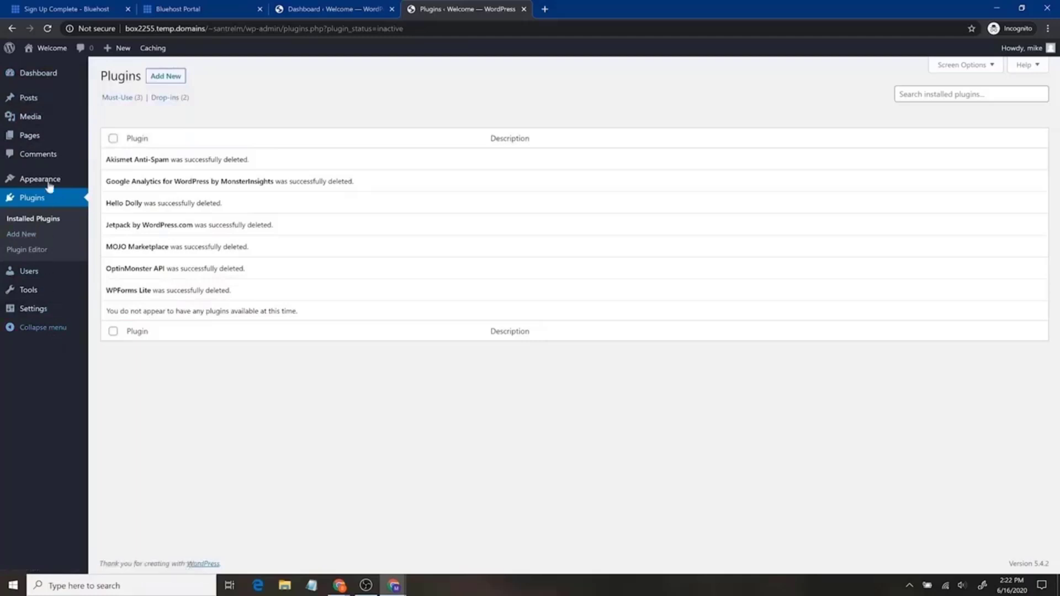
left_click(55, 111)
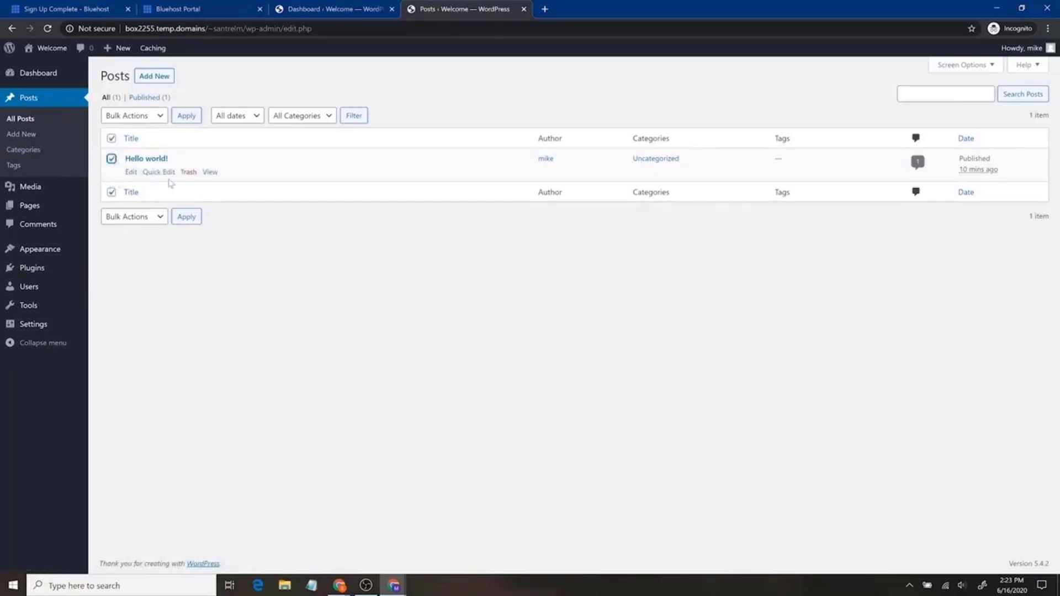
left_click(187, 173)
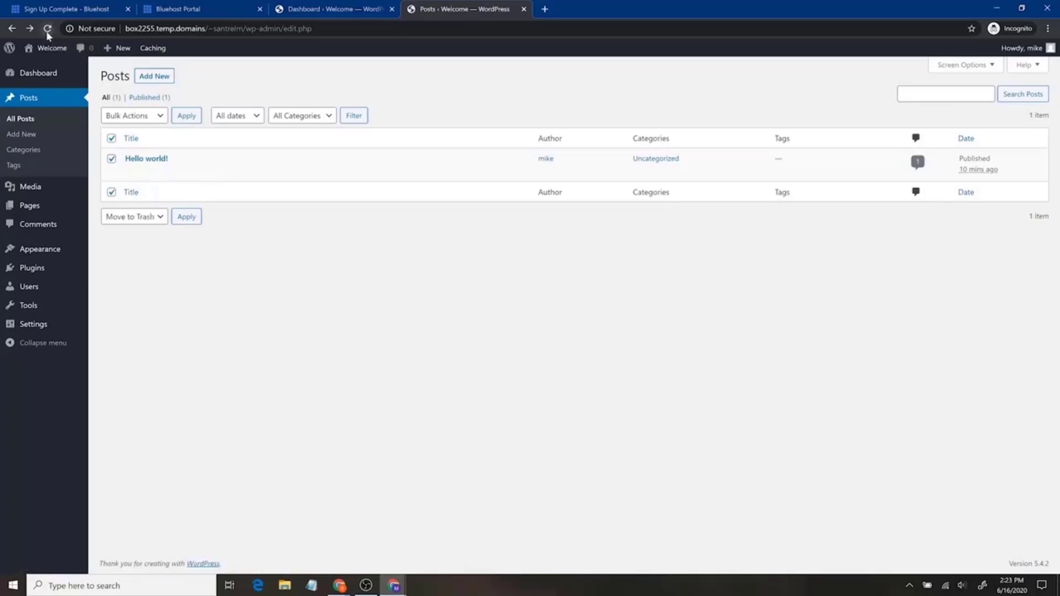
left_click(48, 30)
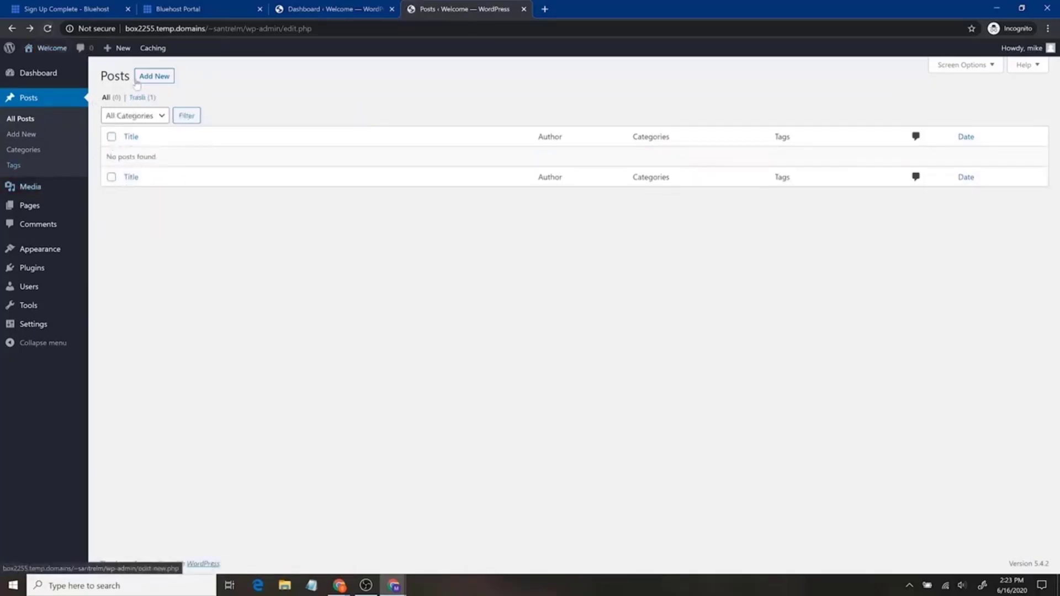
Check the media library and move the Privacy Policy and Sample Page pages to the trash in bulk.
left_click(48, 194)
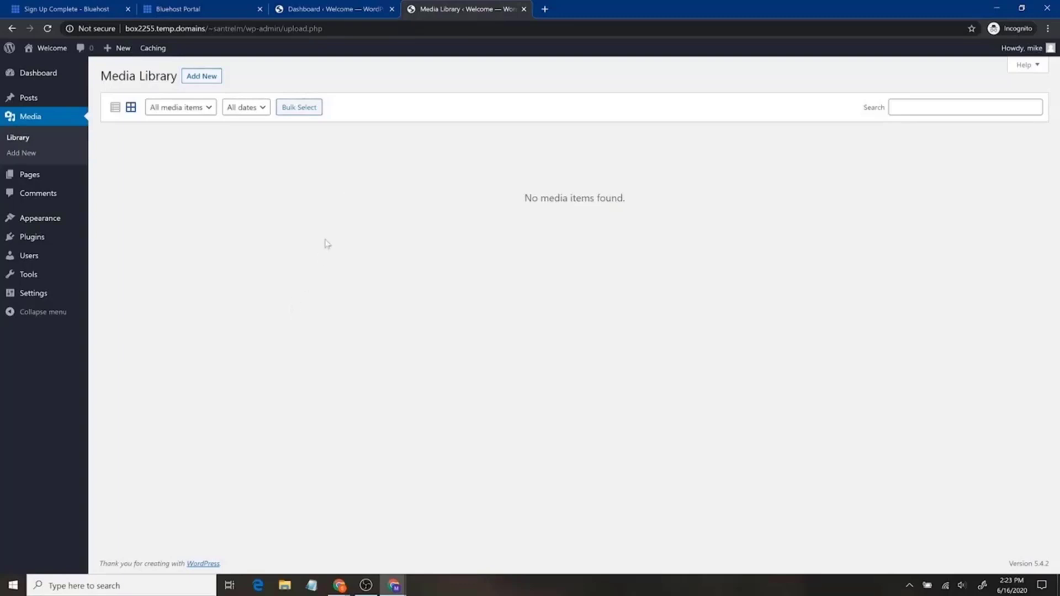
left_click(46, 182)
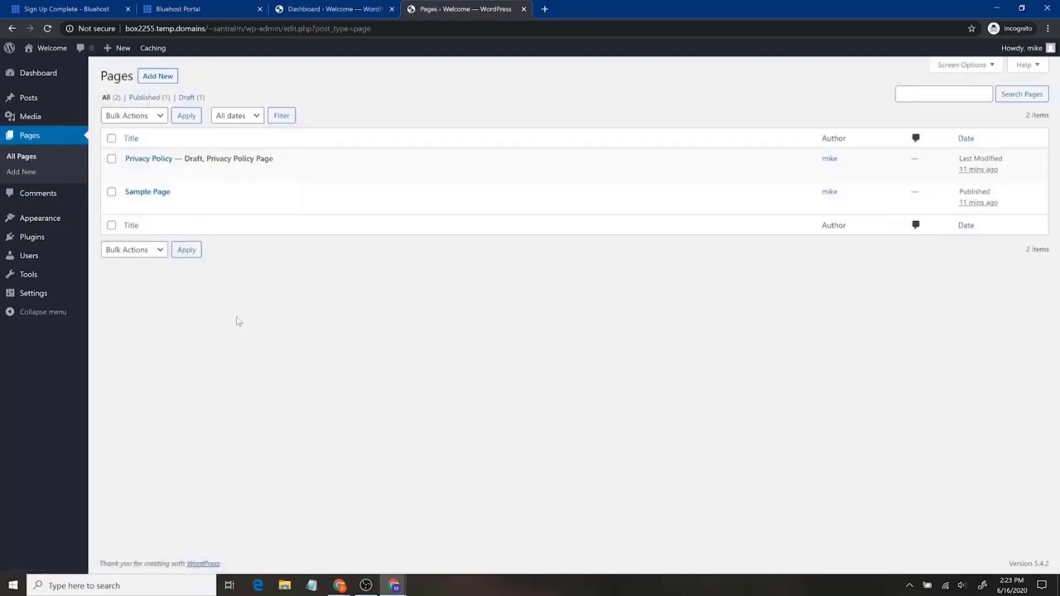
mouse_move(173, 197)
left_click(112, 159)
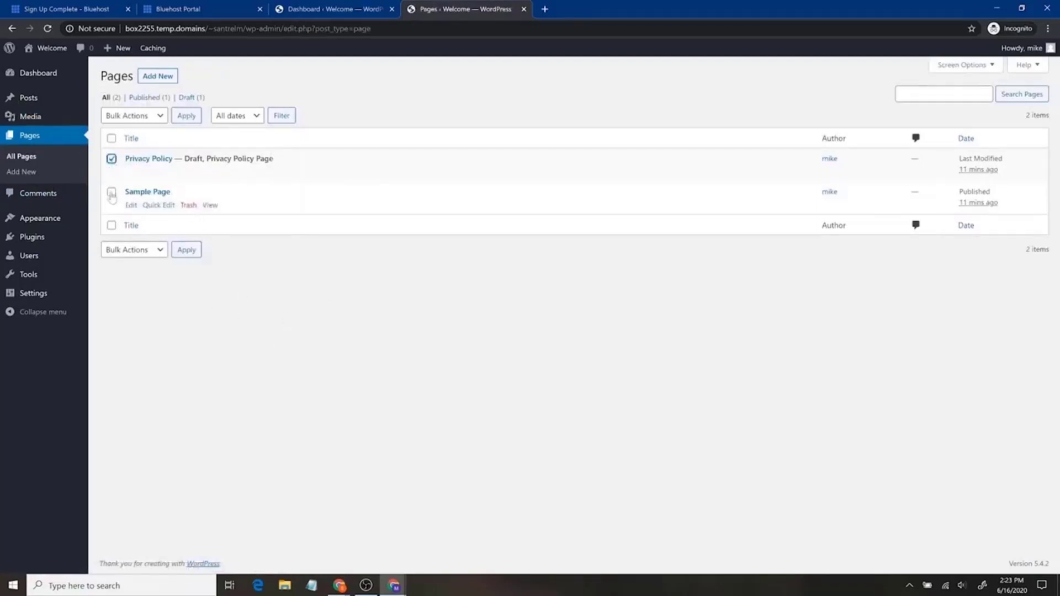
left_click(112, 191)
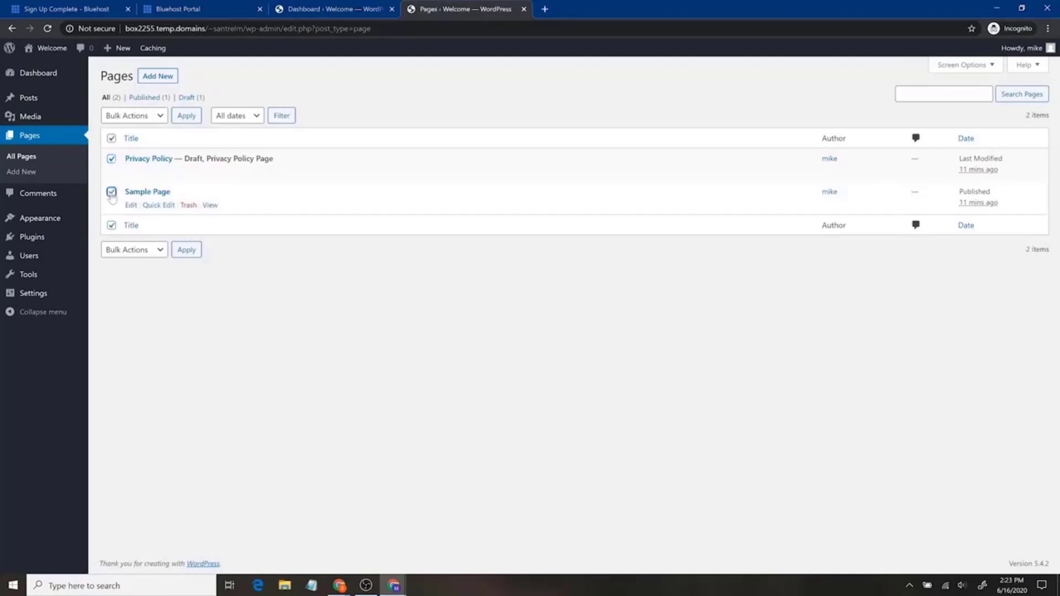
left_click(143, 117)
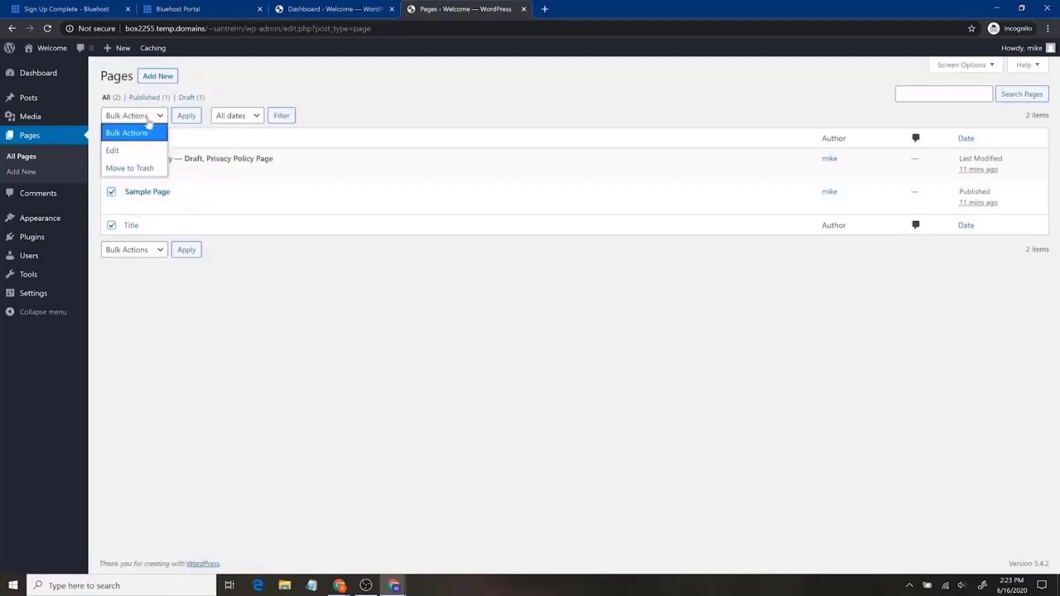
left_click(141, 168)
left_click(186, 117)
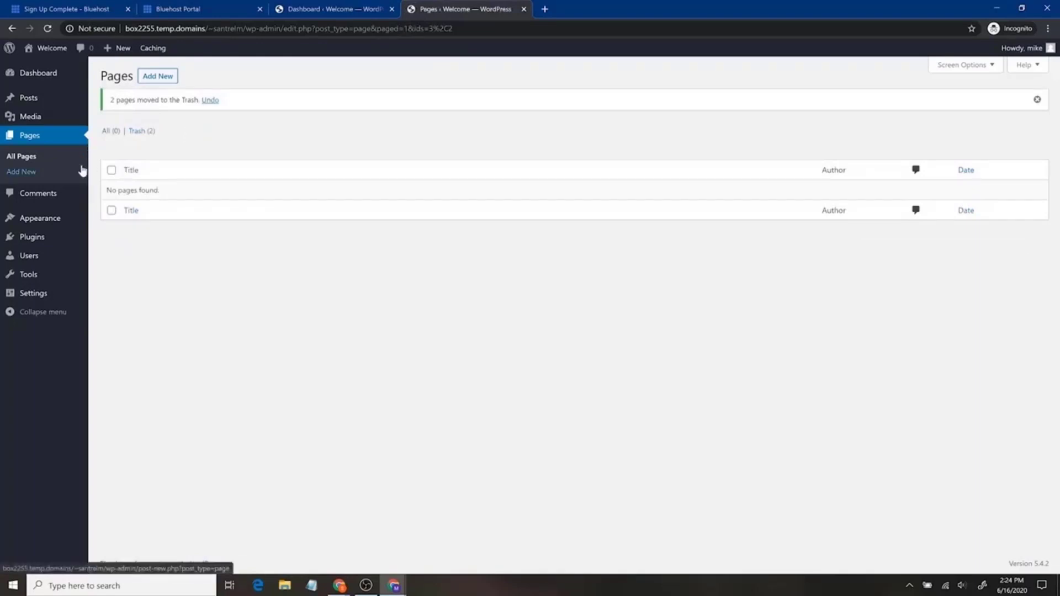
Check the comments and installed themes, view the live site in a separate tab and return to the themes.
left_click(61, 192)
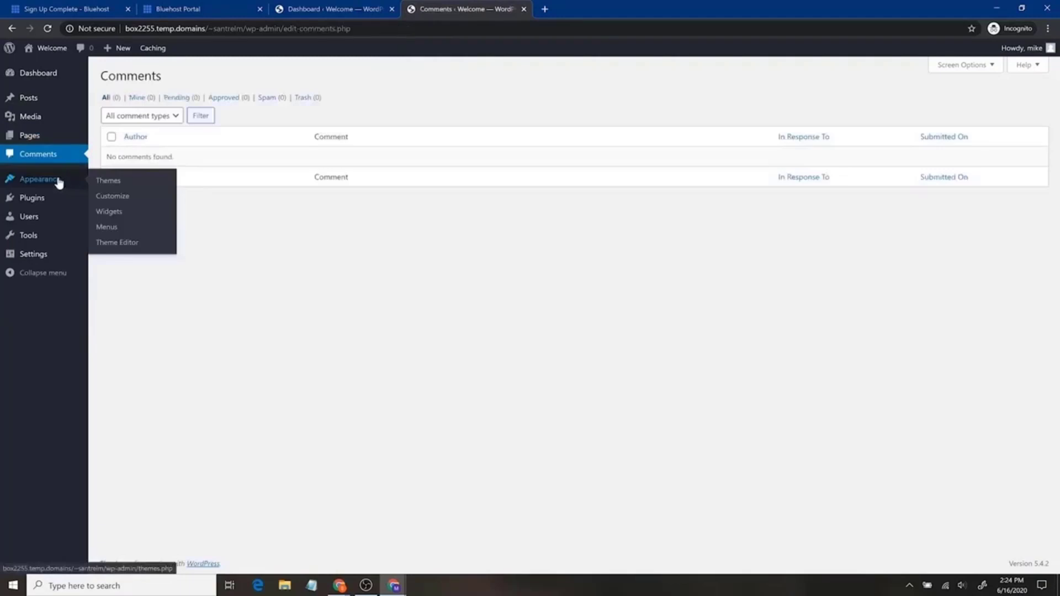
left_click(59, 183)
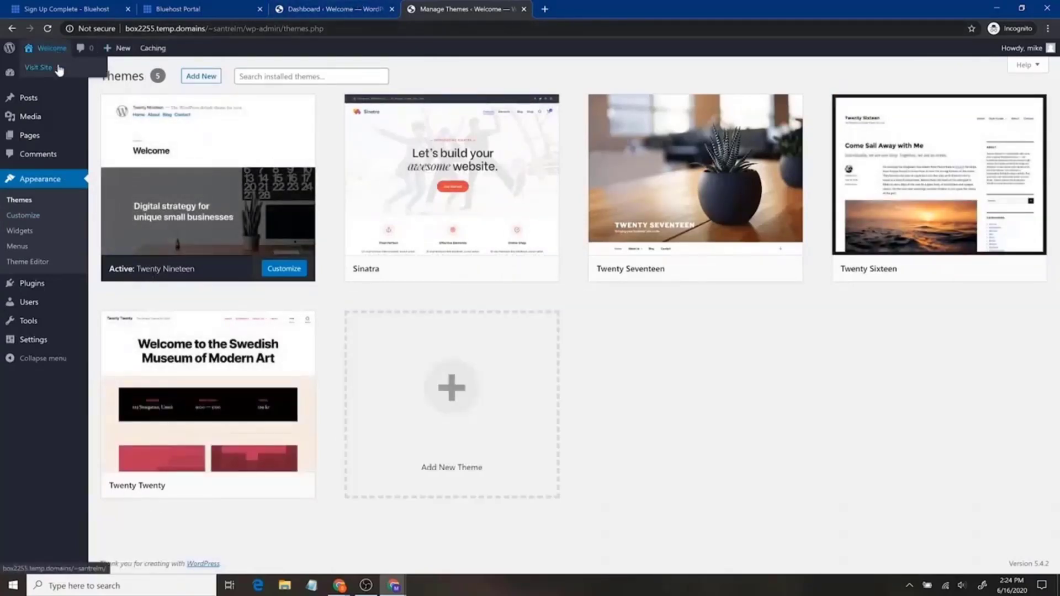
left_click(57, 69)
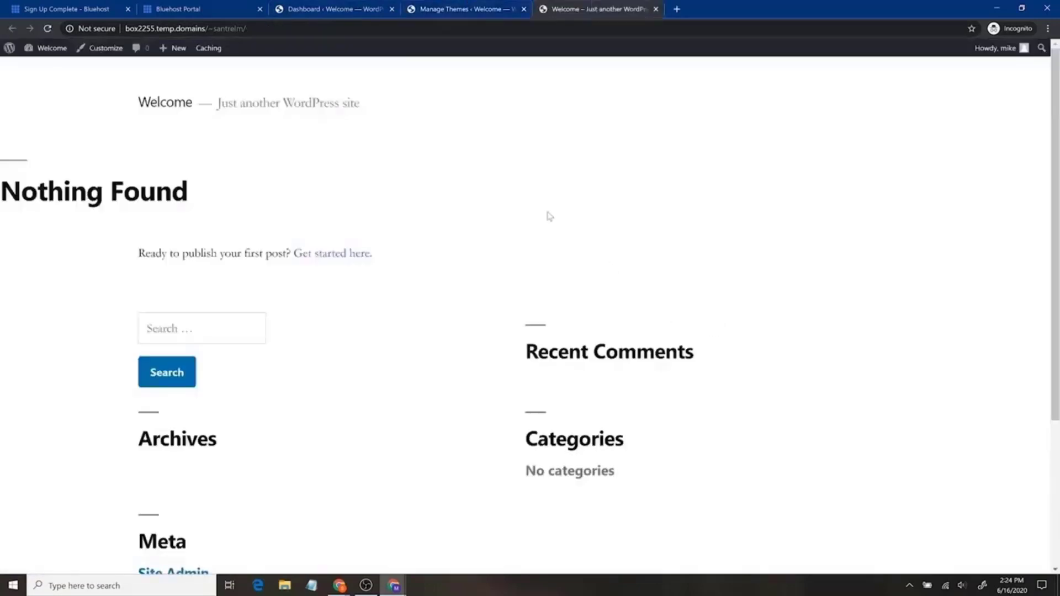
left_click(438, 7)
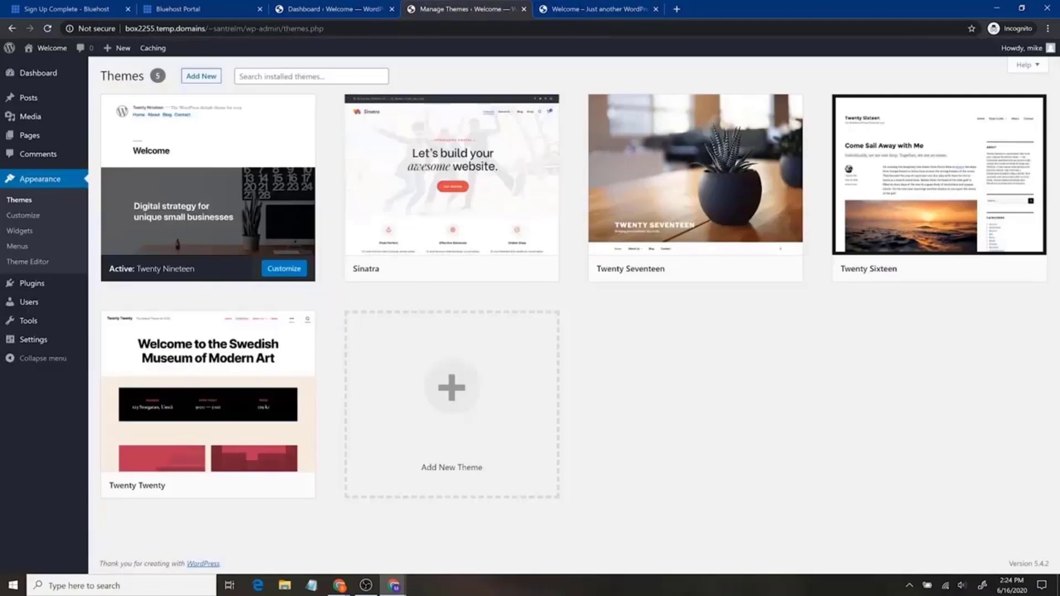
left_click(311, 77)
type("astra")
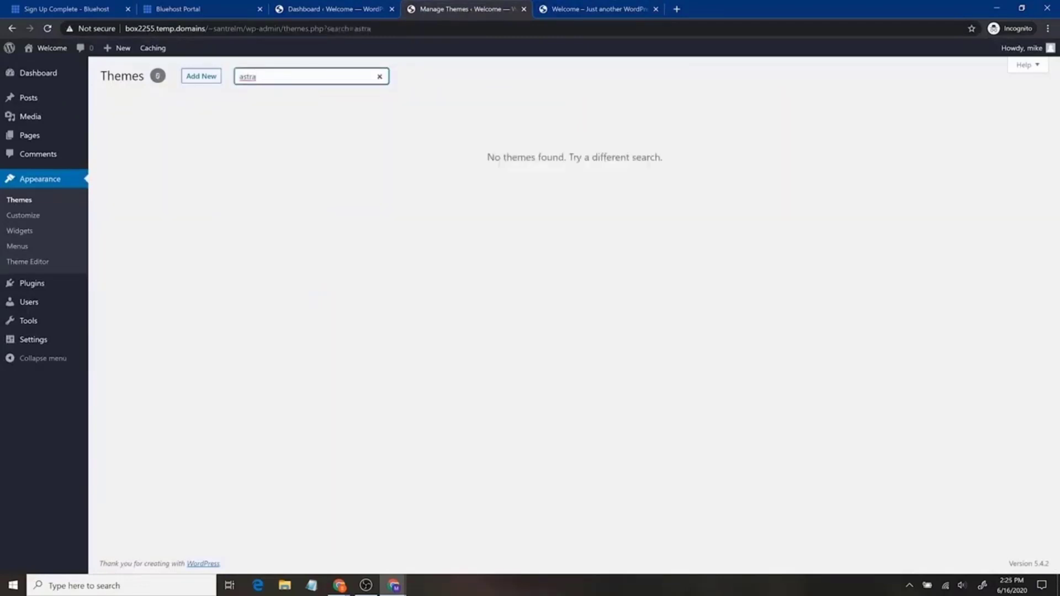
key("BackSpace")
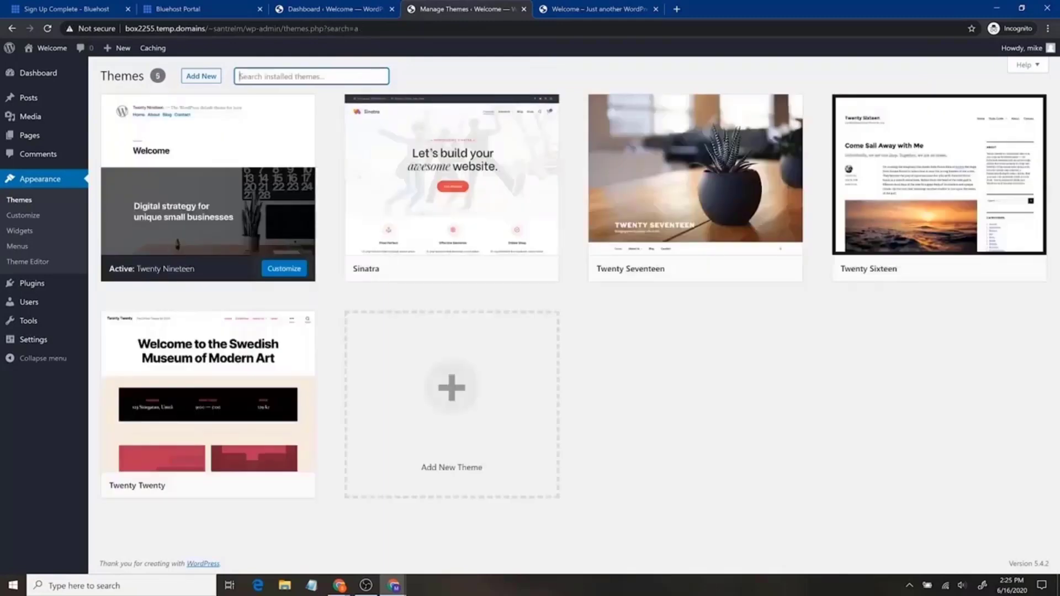
Search for "astra" among the new themes to add, install the Astra theme and activate it.
left_click(213, 82)
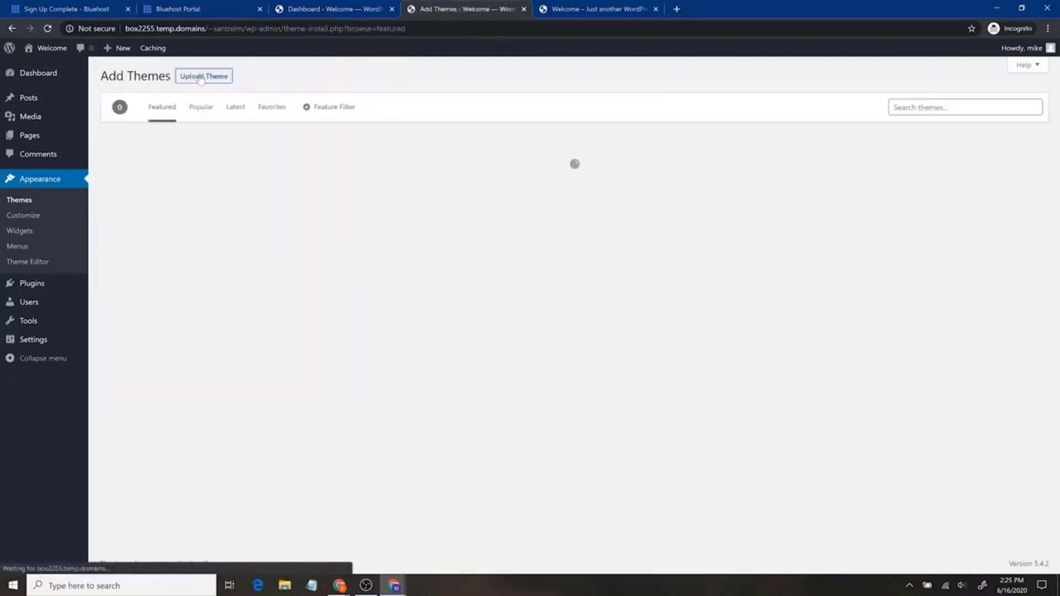
left_click(988, 105)
type("astra")
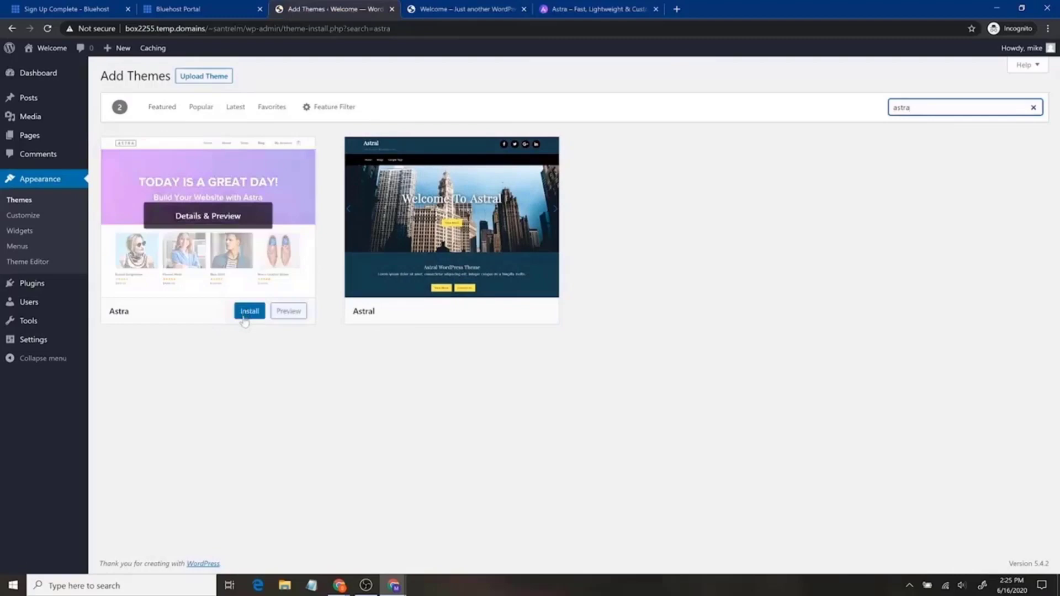
left_click(247, 315)
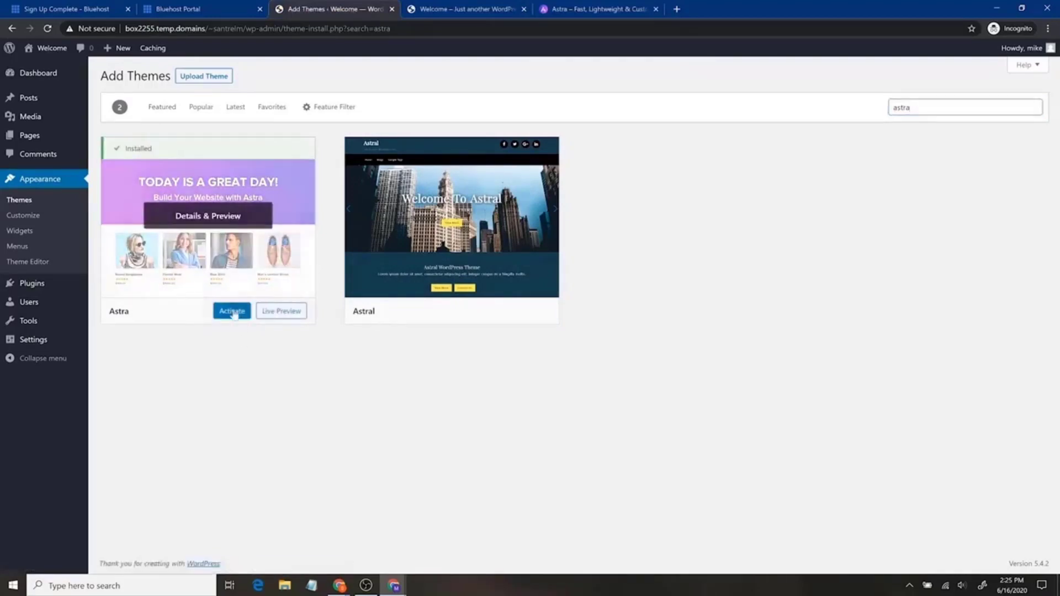
left_click(232, 312)
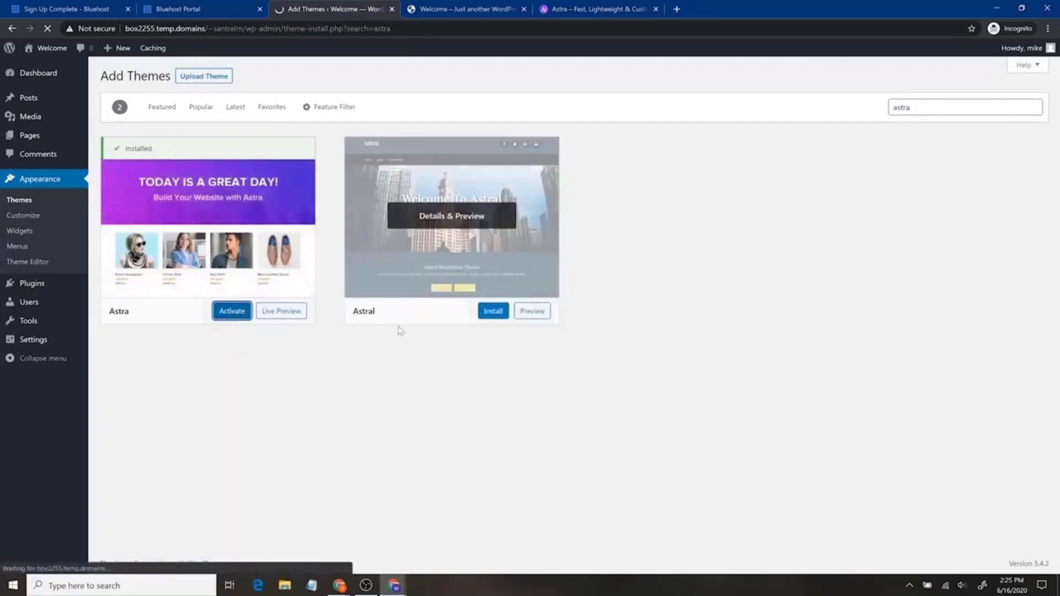
left_click(234, 313)
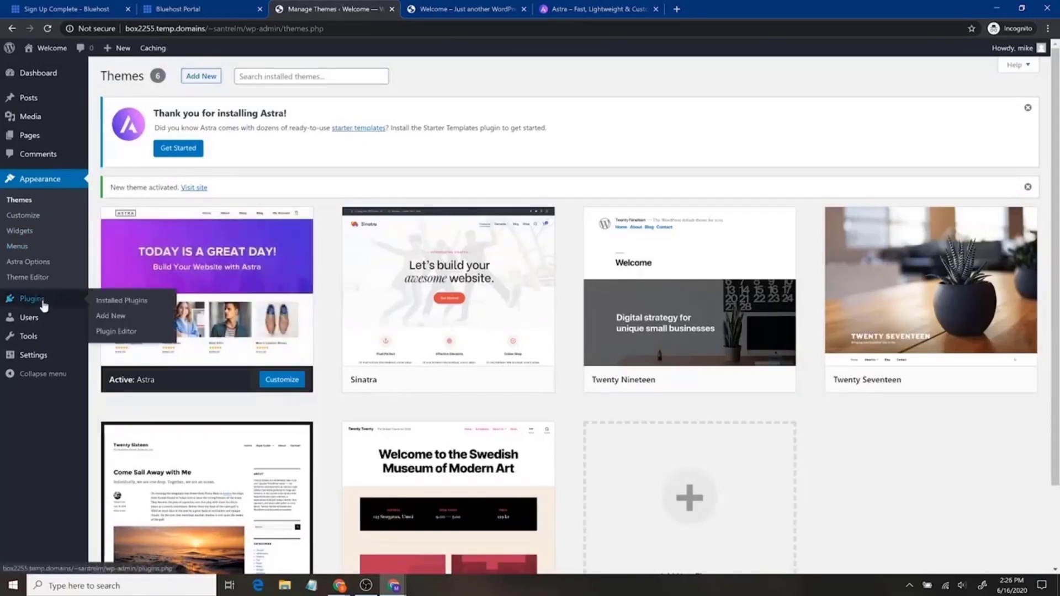
Search for "elementor" among the new plugins to add, install Elementor Page Builder and activate it.
left_click(43, 305)
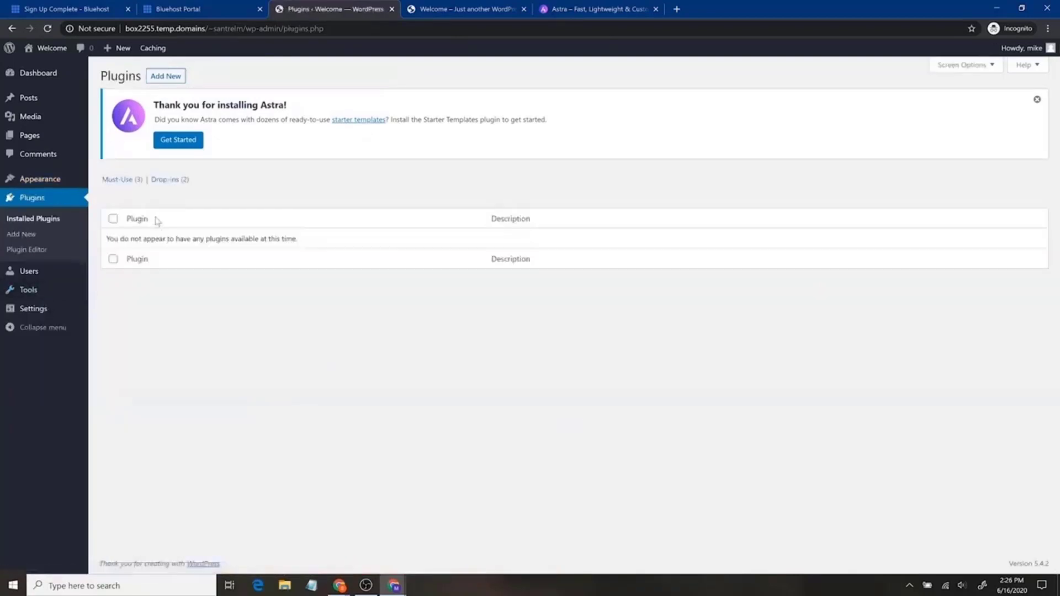
left_click(163, 78)
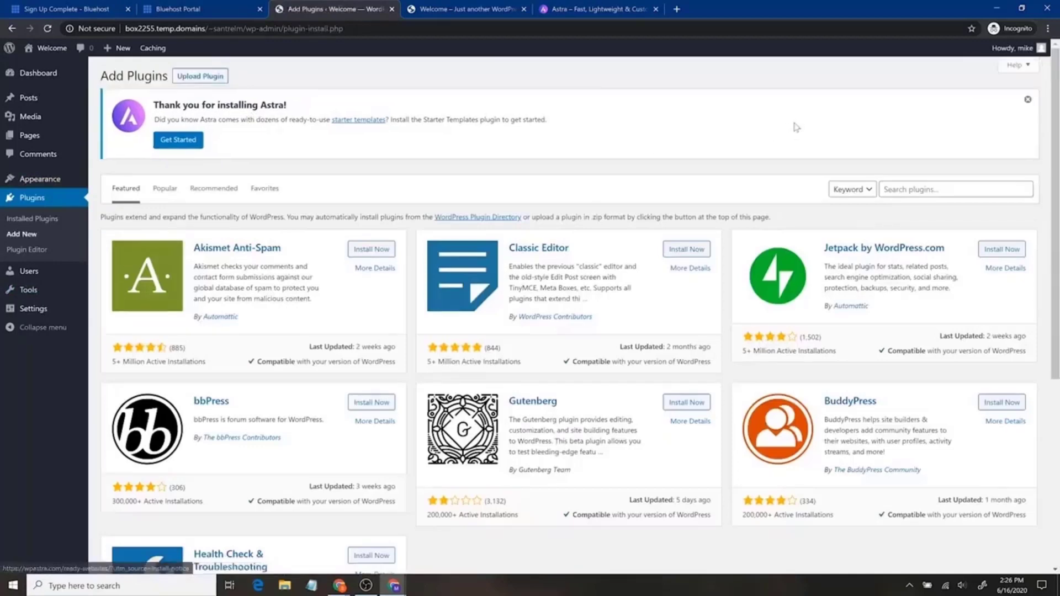
type("elementor")
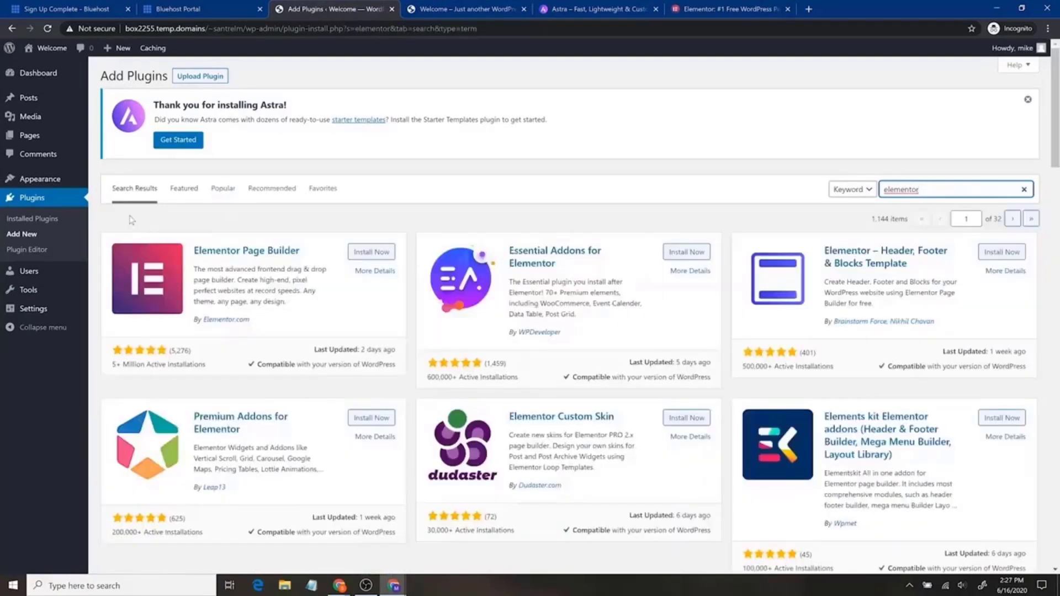
left_click(376, 252)
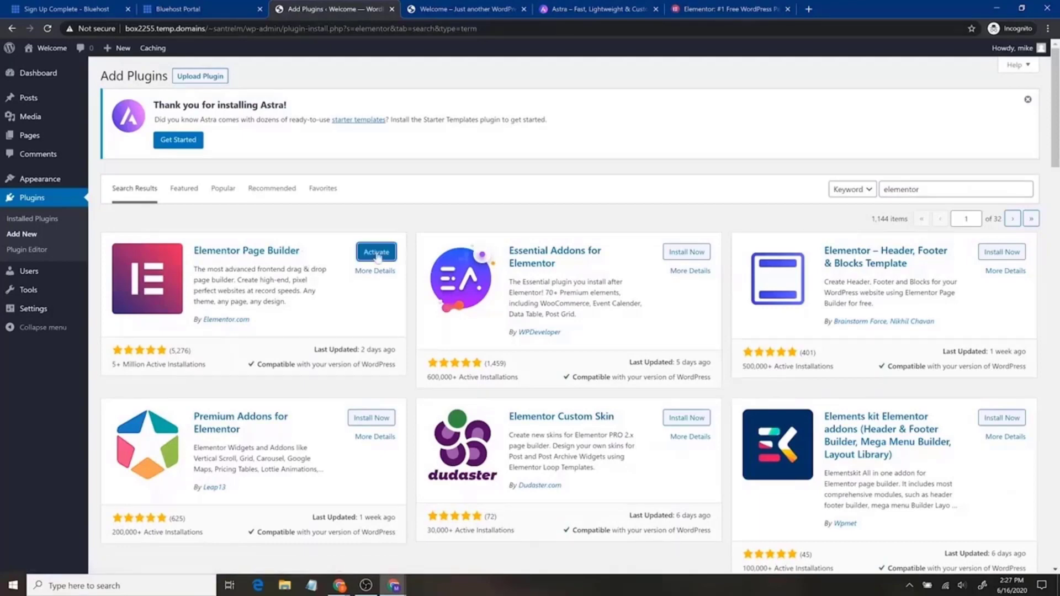
left_click(377, 253)
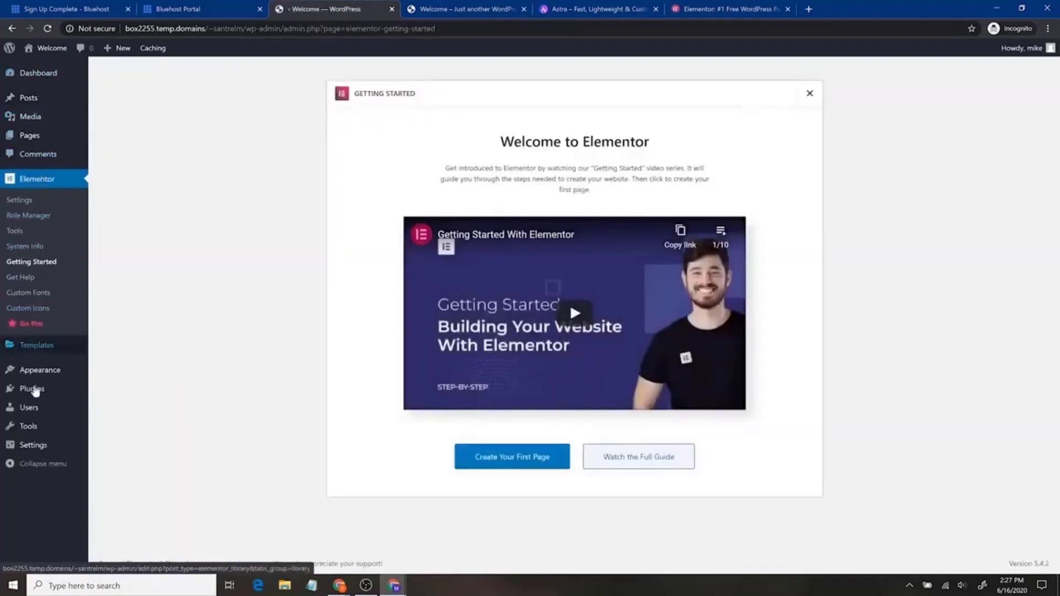
Search for "envato" among the new plugins to add, install Envato Elements – Photos & Elementor Templates and activate it.
left_click(47, 393)
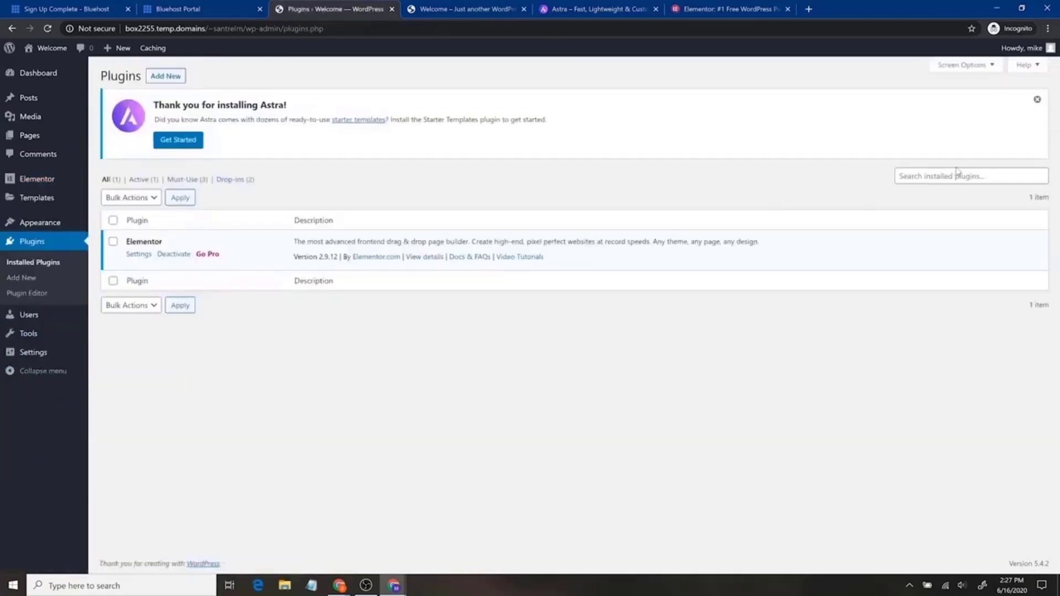
left_click(168, 79)
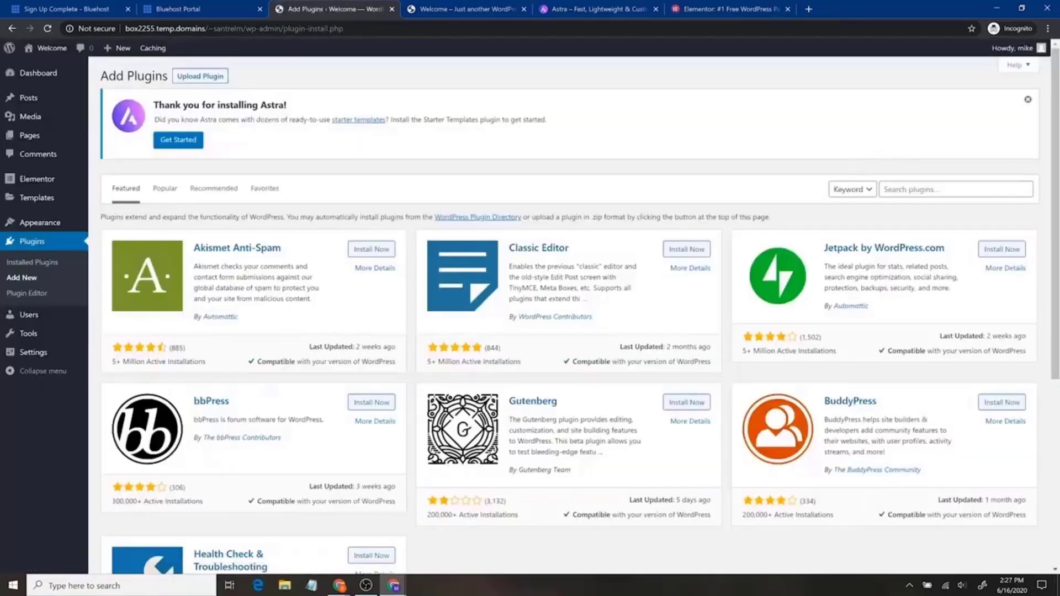
left_click(956, 189)
type("envato")
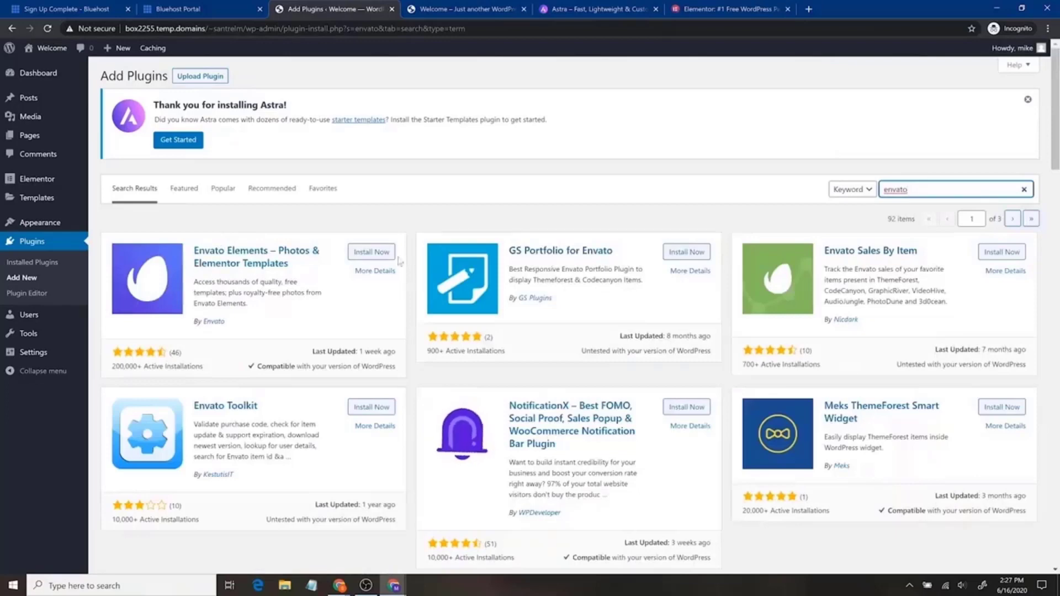
left_click(368, 252)
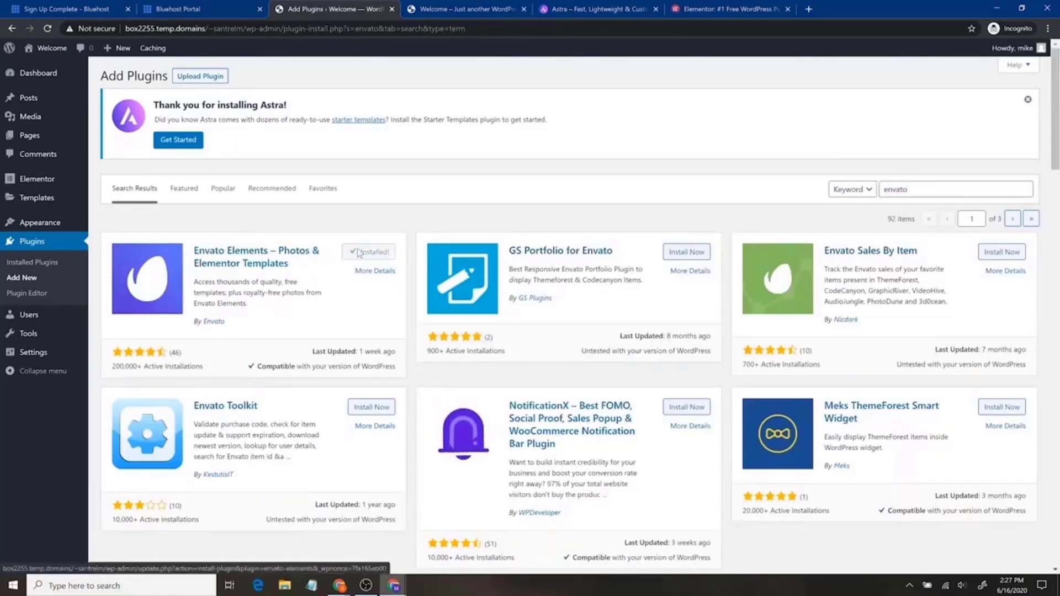
left_click(376, 254)
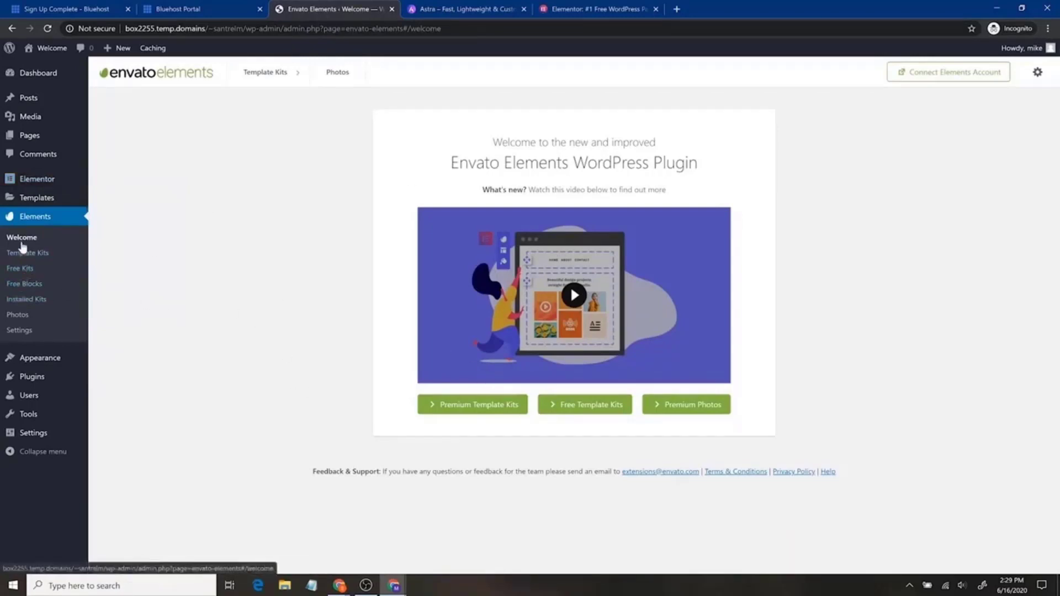
Start Astra's Starter Templates setup from the Astra options and choose Elementor as the page builder.
mouse_move(35, 358)
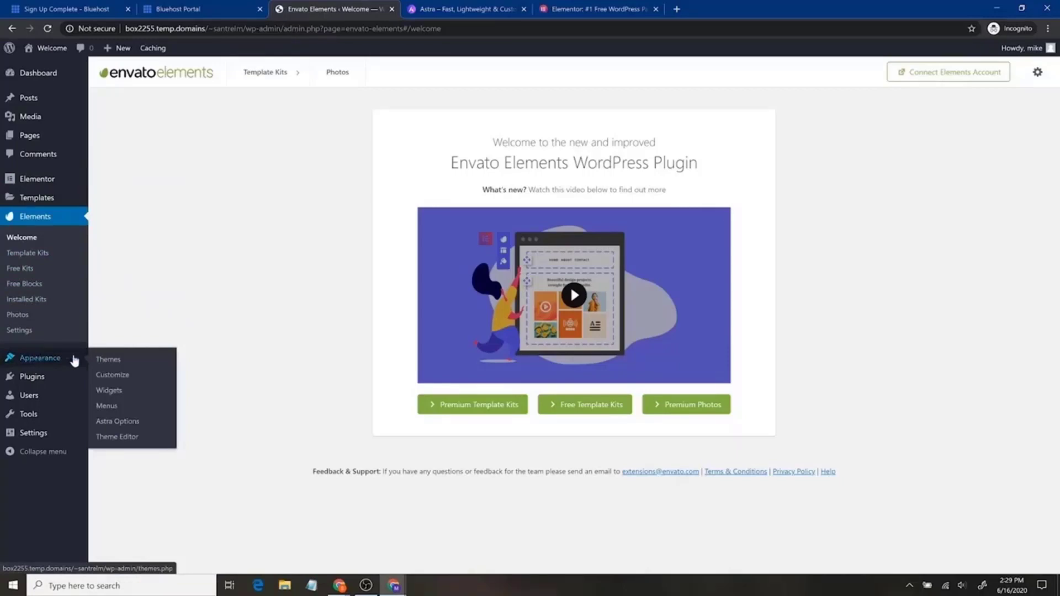
left_click(122, 422)
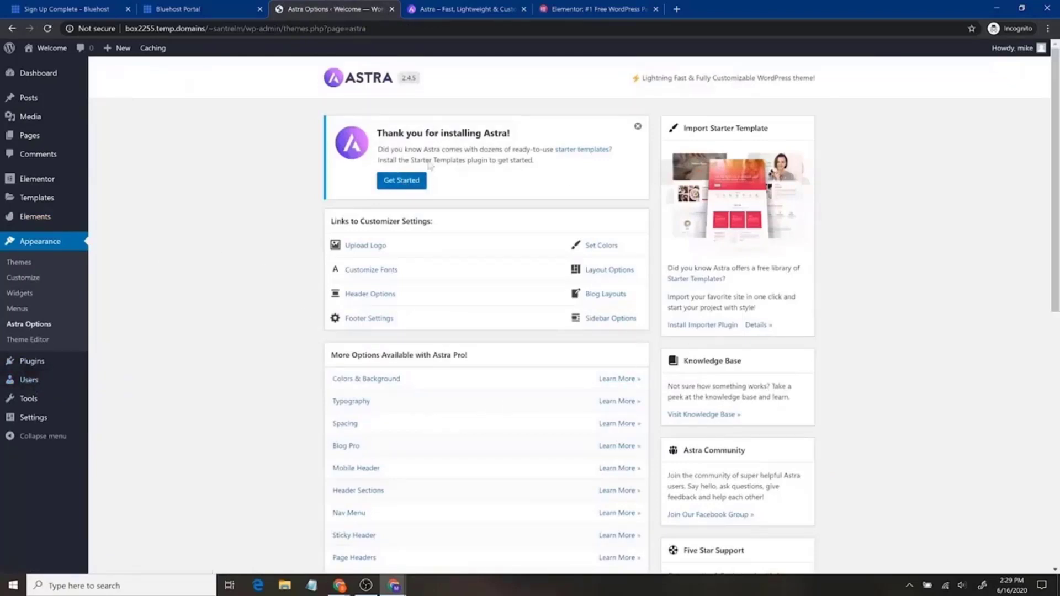
left_click(403, 183)
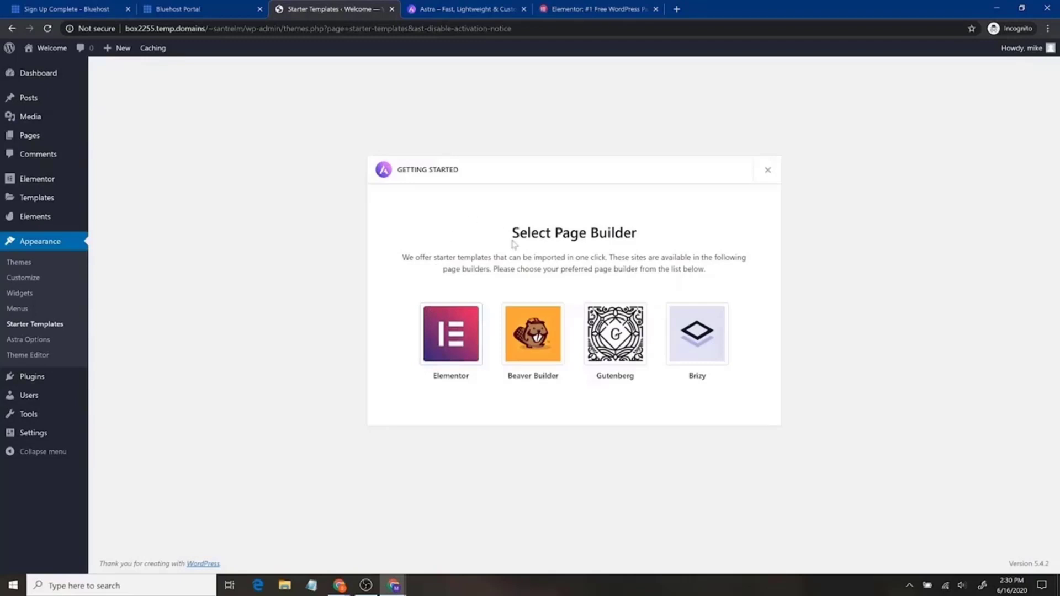
left_click(451, 341)
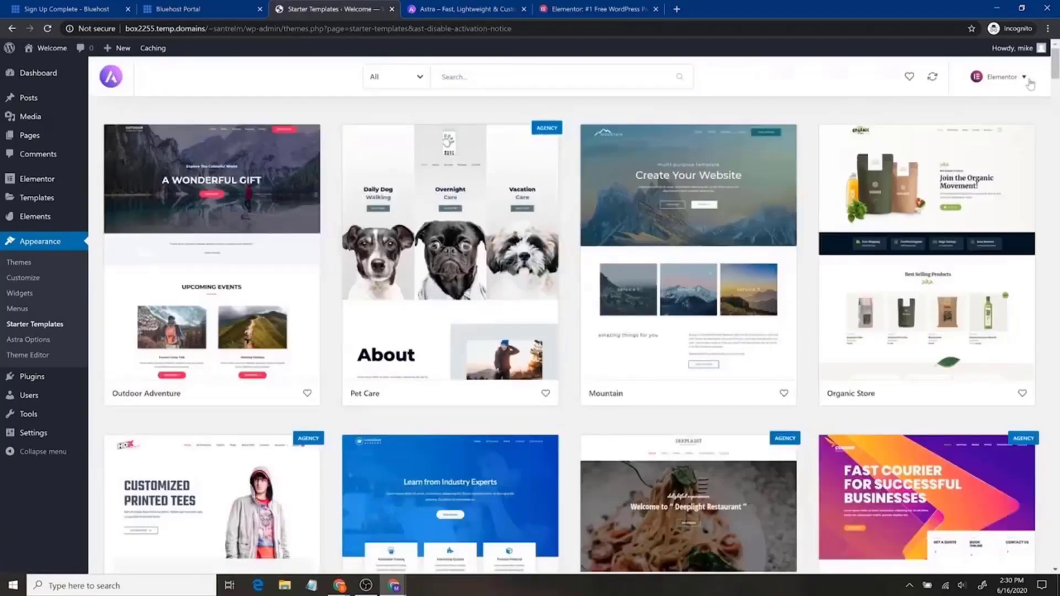
Check the page builder choices and filter the starter templates to show only free ones.
left_click(1028, 82)
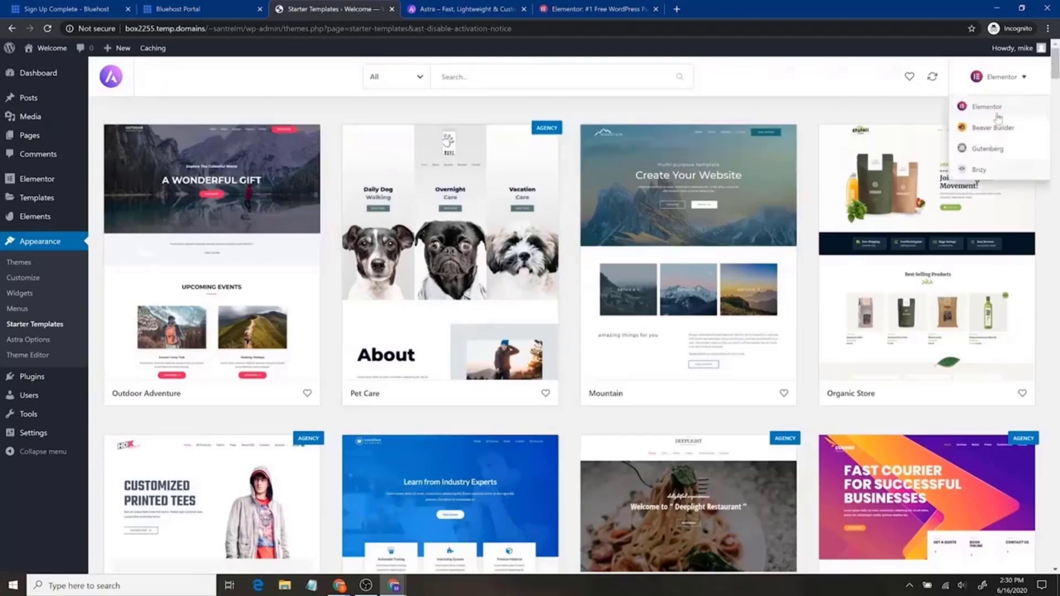
left_click(411, 79)
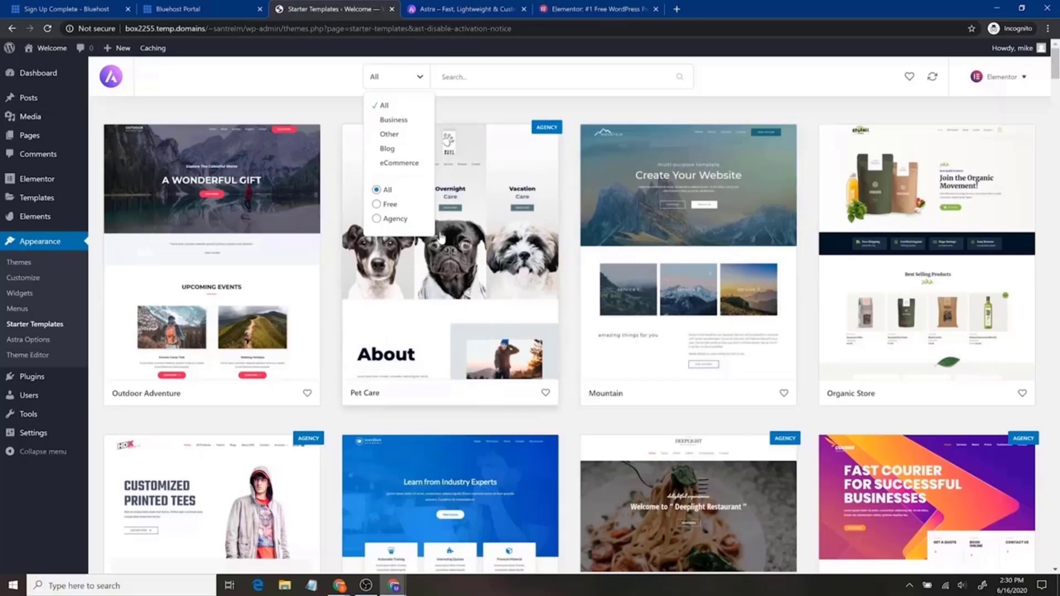
left_click(390, 205)
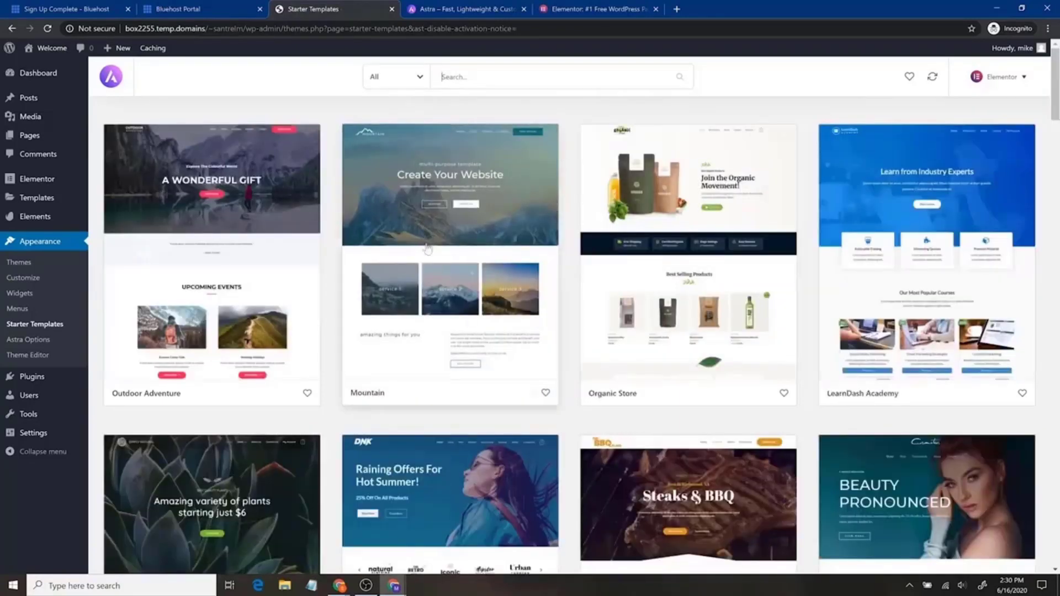
Browse the free starter templates, open Windows & Doors Services and preview its About, Services and Contact pages.
scroll(641, 359, "down", 10)
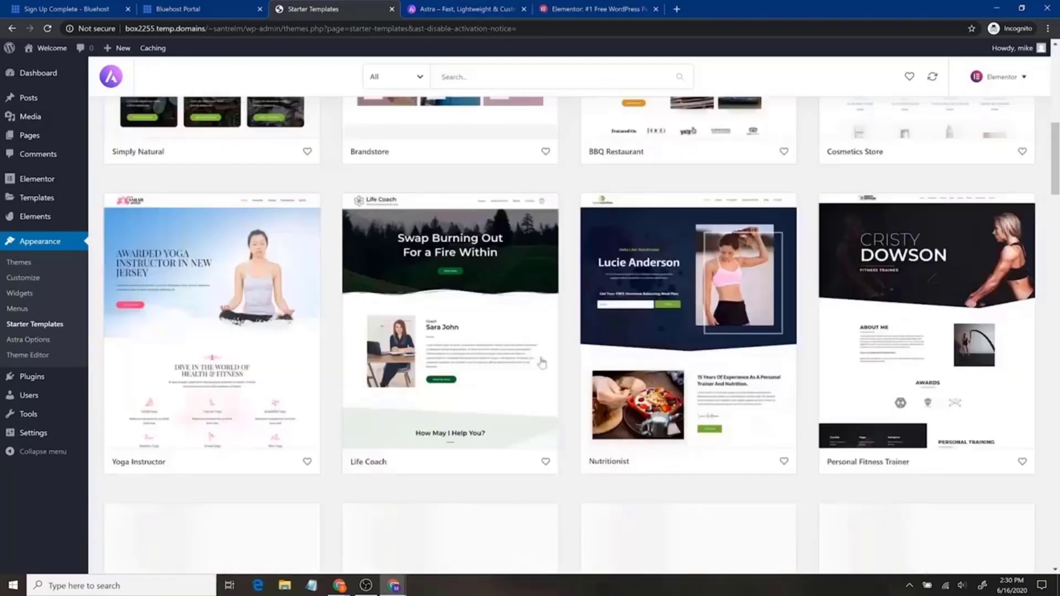
scroll(514, 398, "down", 3)
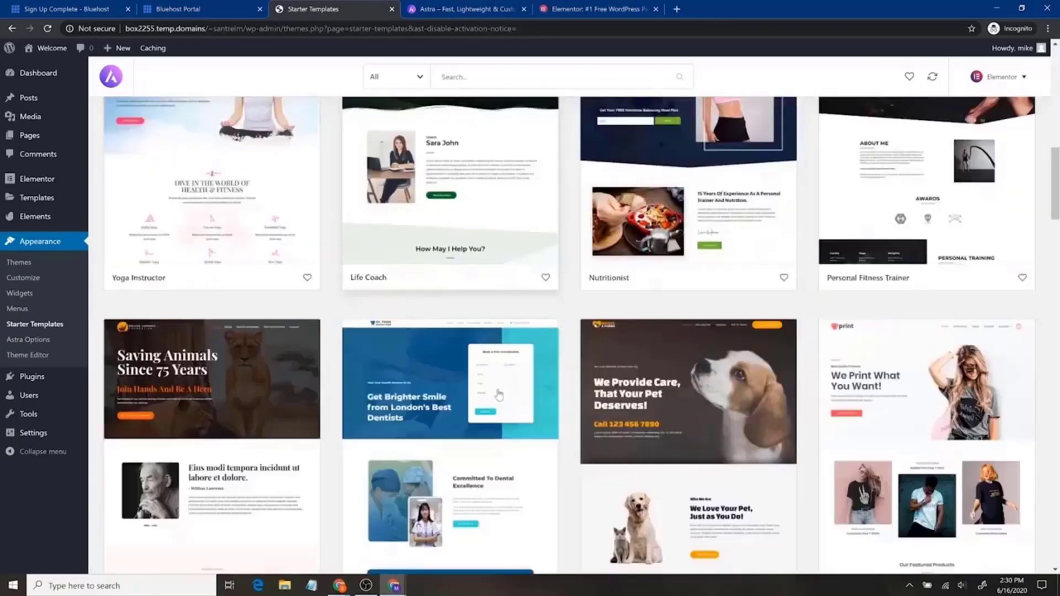
scroll(496, 396, "up", 3)
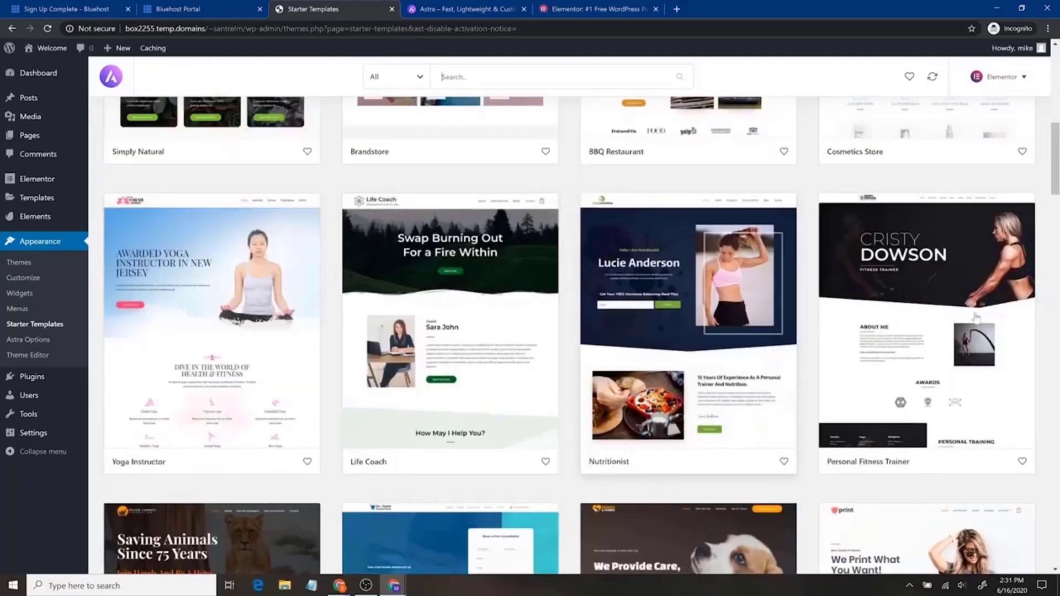
scroll(443, 362, "up", 5)
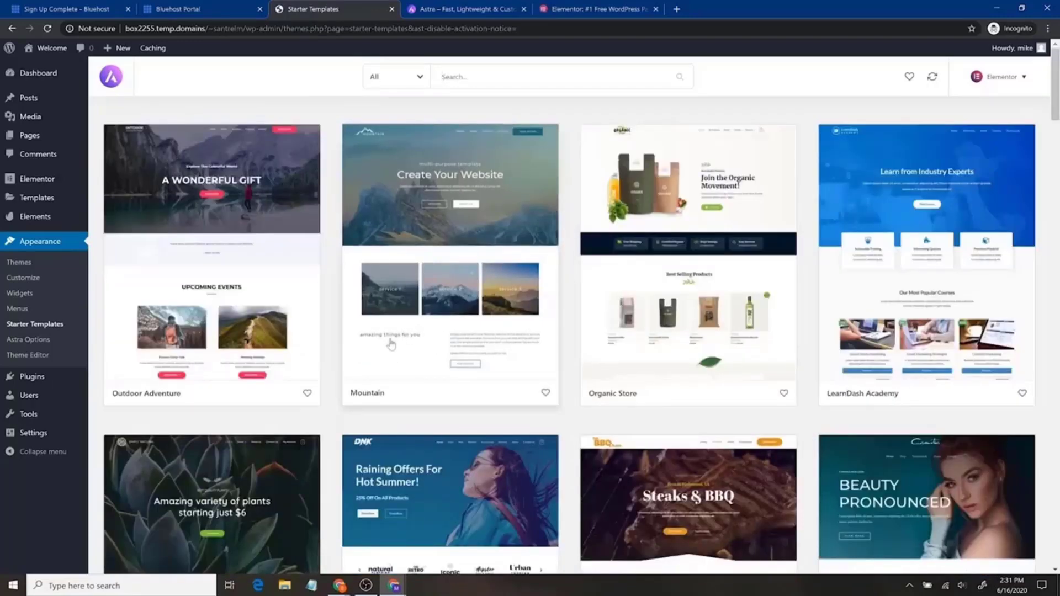
scroll(468, 409, "down", 20)
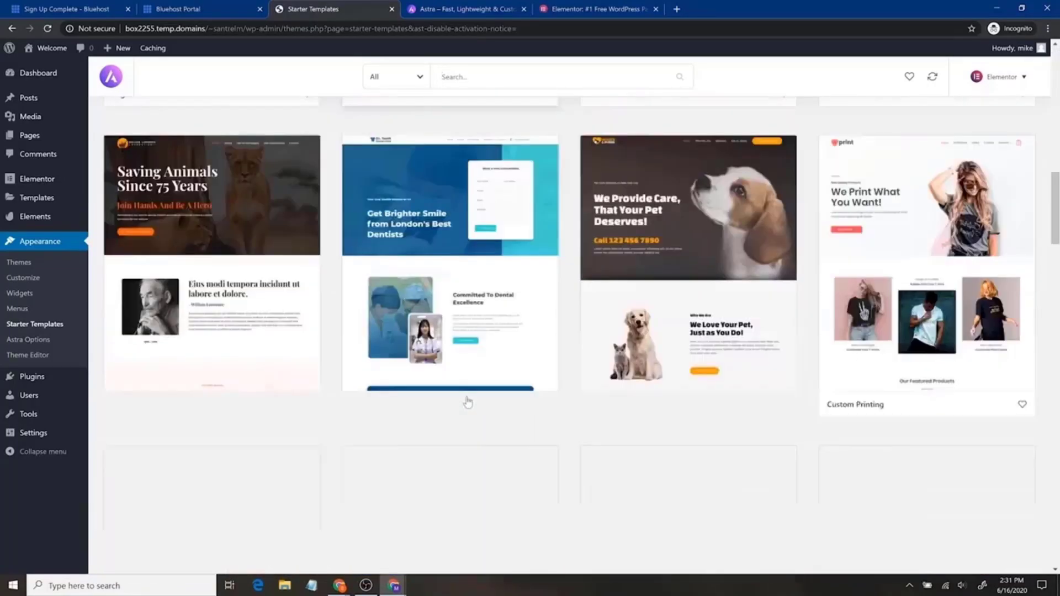
scroll(468, 402, "down", 5)
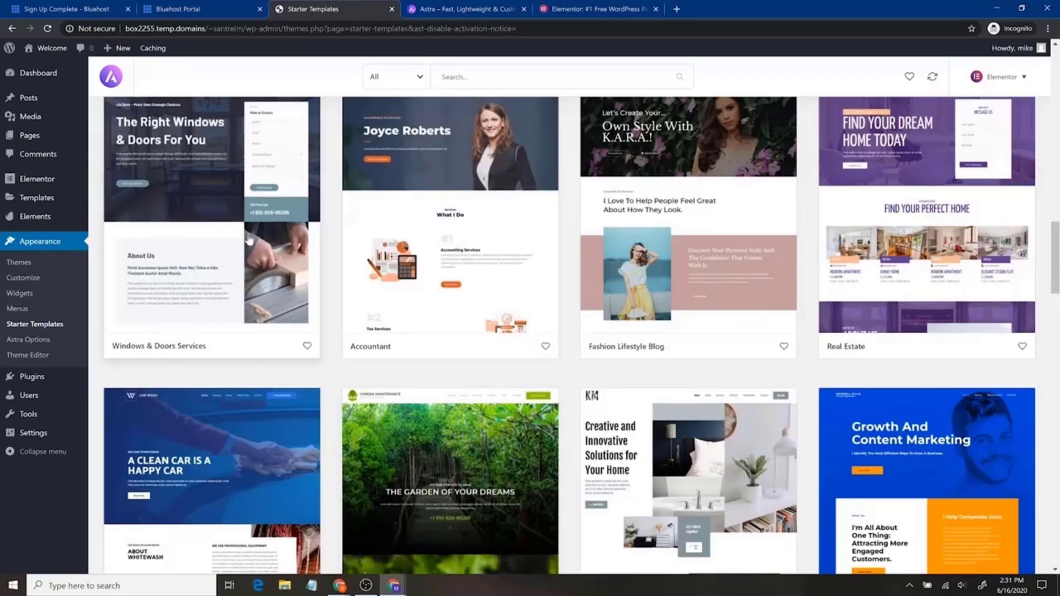
left_click(248, 271)
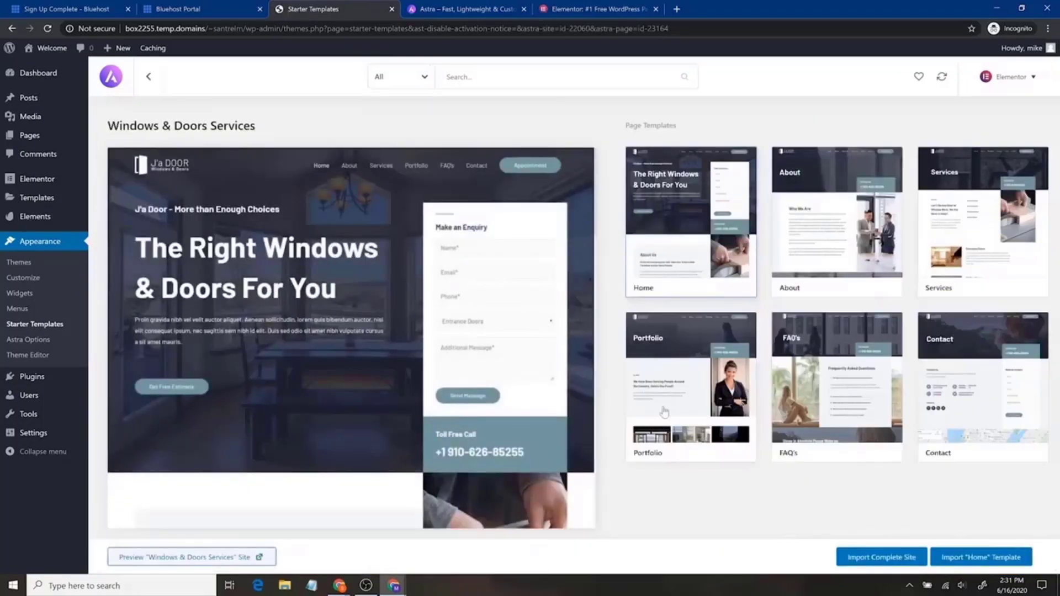
left_click(829, 248)
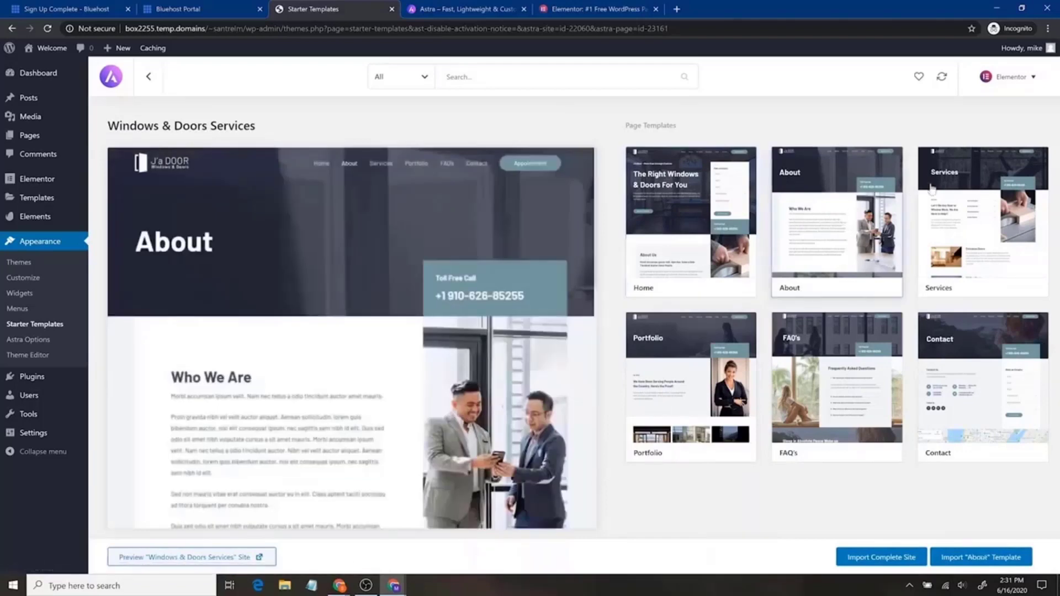
left_click(965, 213)
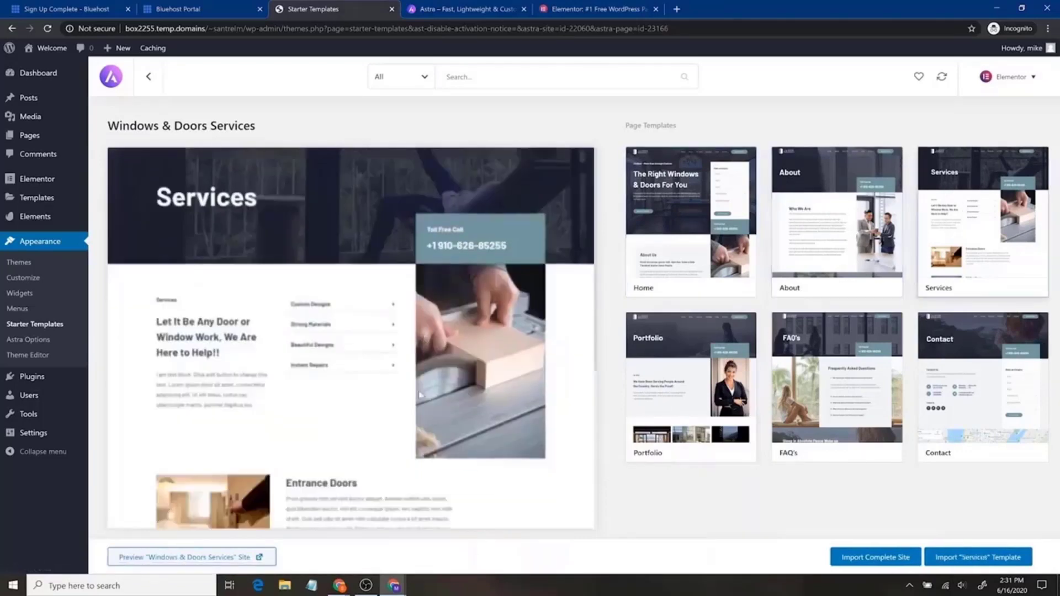
left_click(983, 387)
Import the complete Windows & Doors Services site with customizer settings, widgets, required plugins and content, and dismiss the import dialog.
left_click(882, 562)
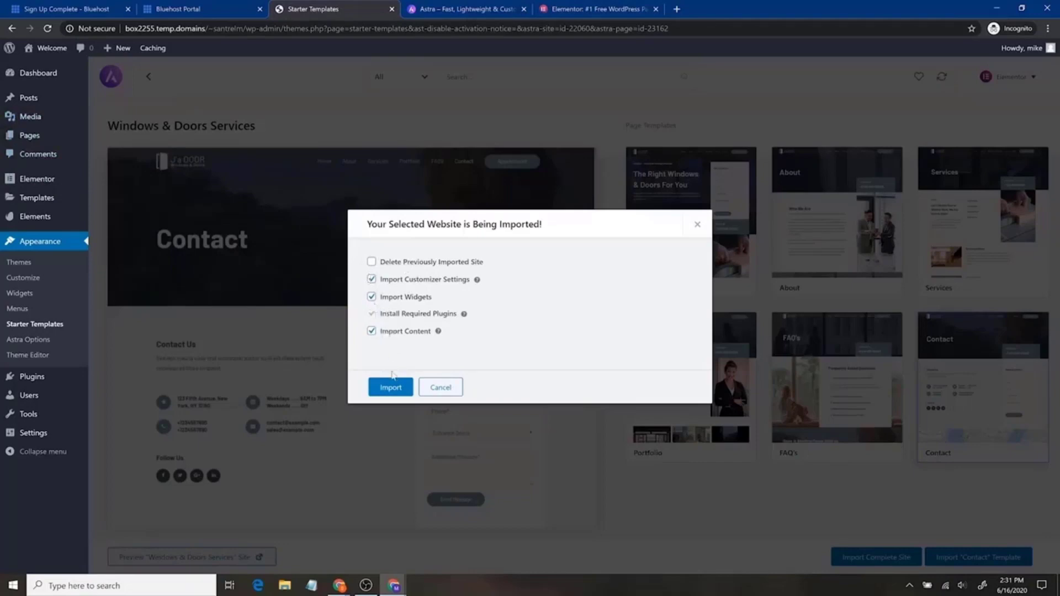
left_click(393, 388)
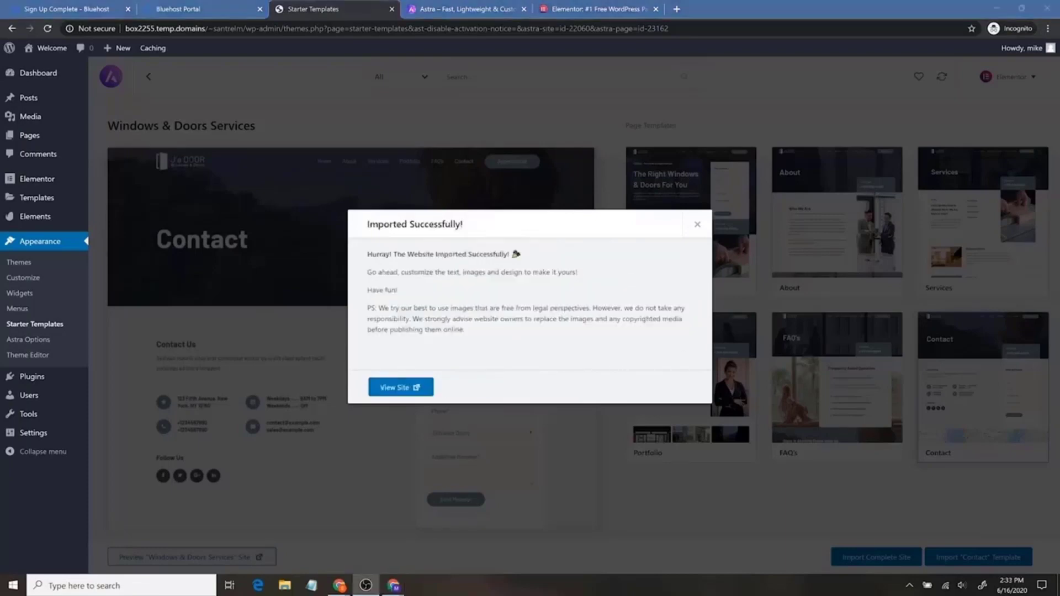
left_click(697, 225)
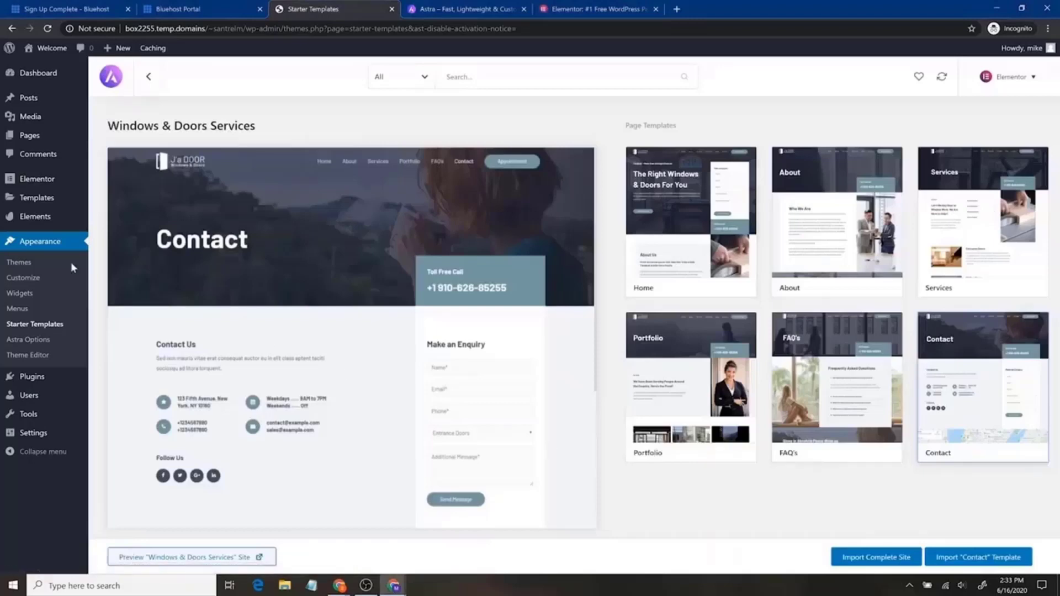
Review the installed plugins list and the list of all pages after the template import.
left_click(49, 379)
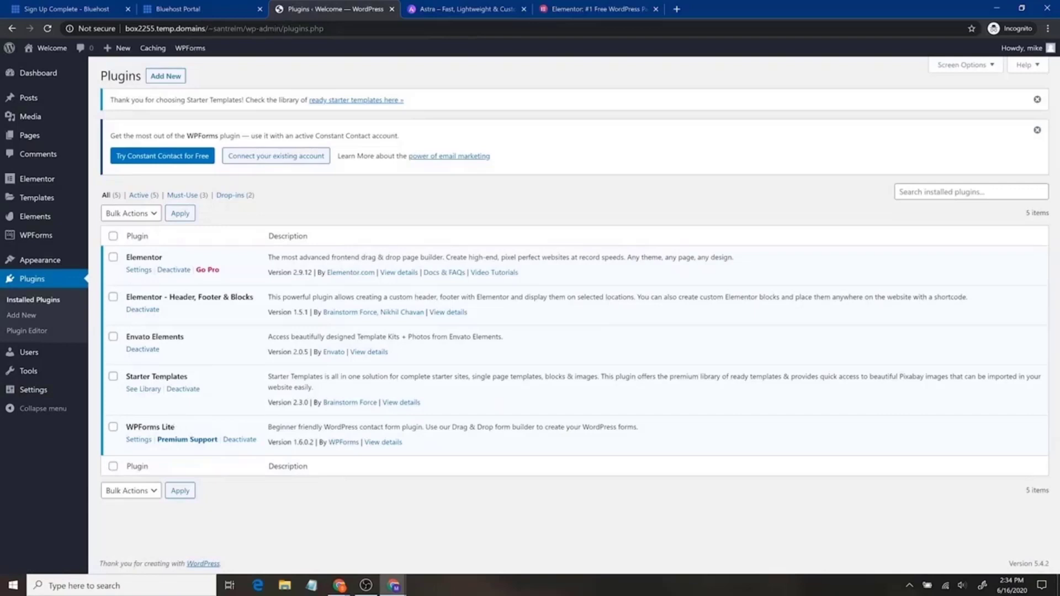
mouse_move(27, 242)
left_click(62, 147)
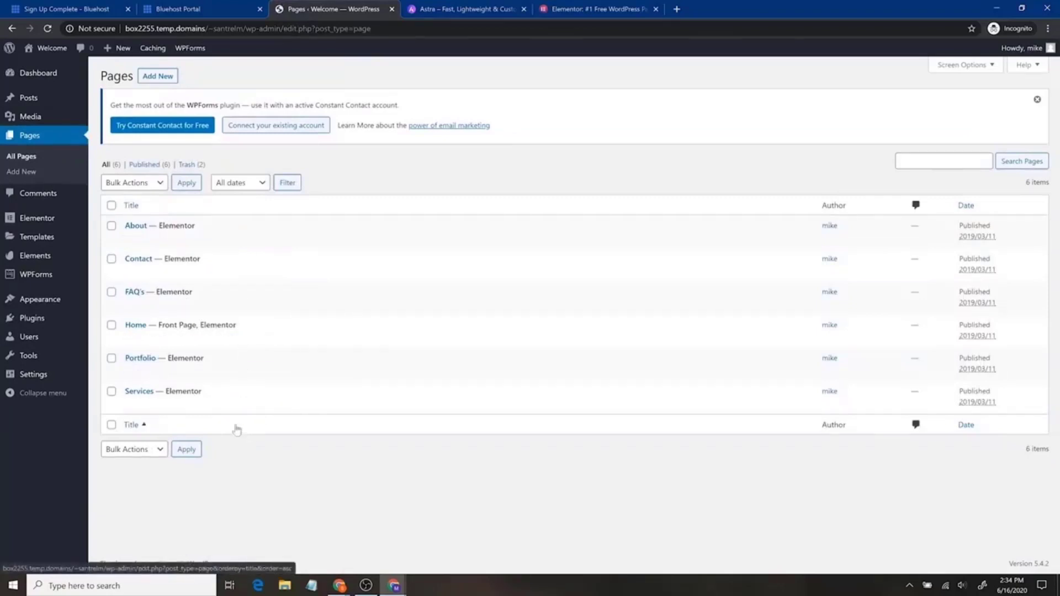
View the live site in a separate tab and look through the home page down to its footer.
mouse_move(49, 49)
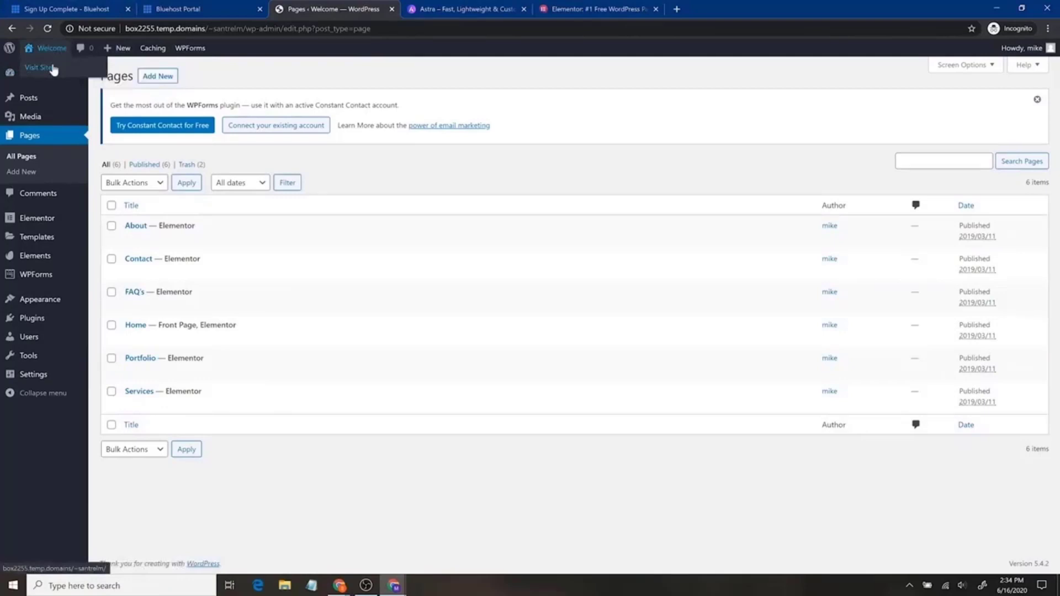
middle_click(53, 70)
left_click(476, 8)
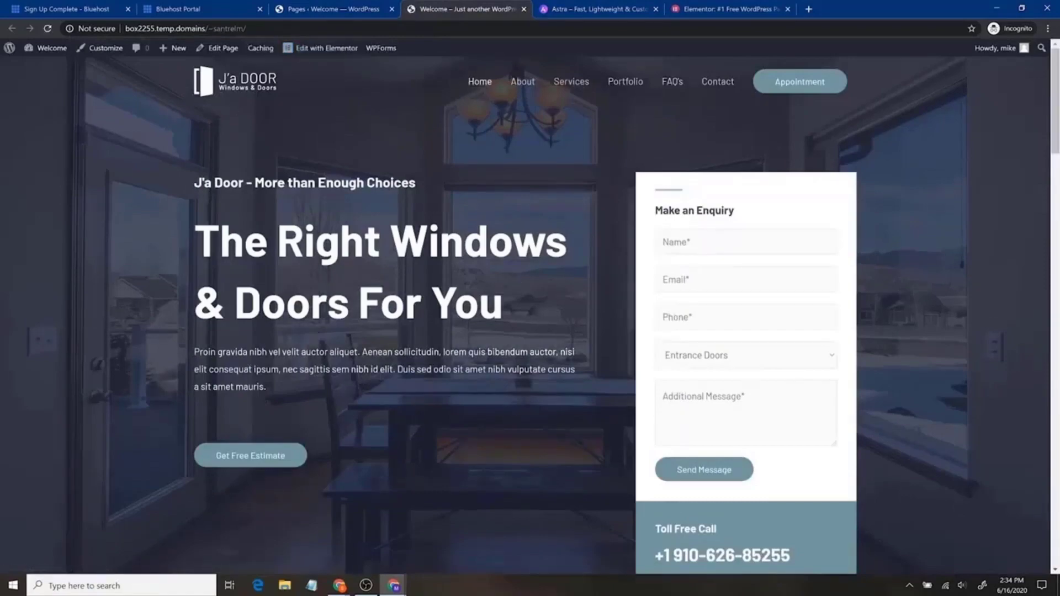
scroll(505, 308, "down", 15)
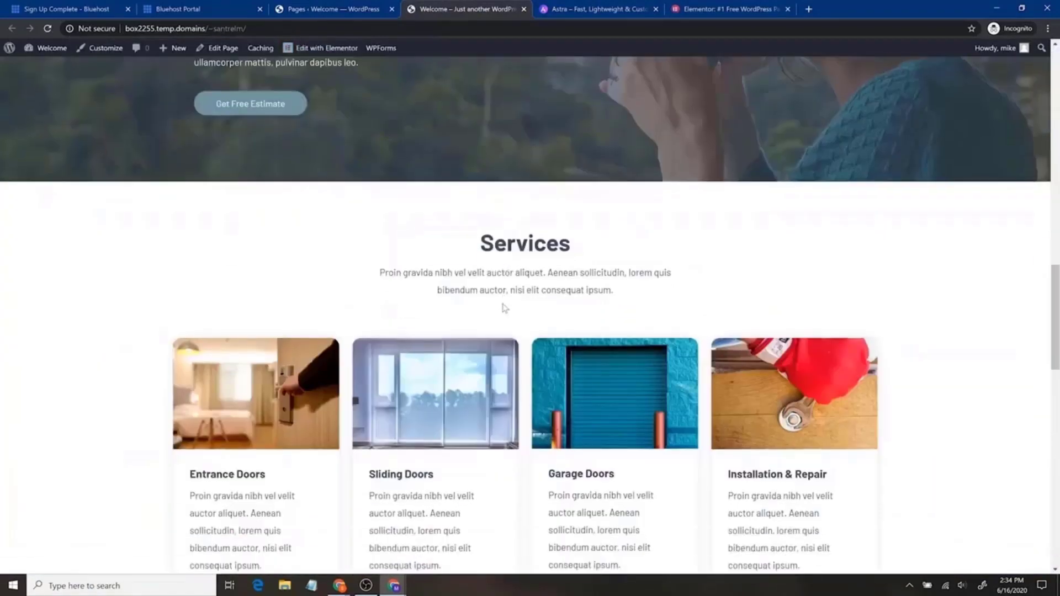
scroll(504, 309, "down", 18)
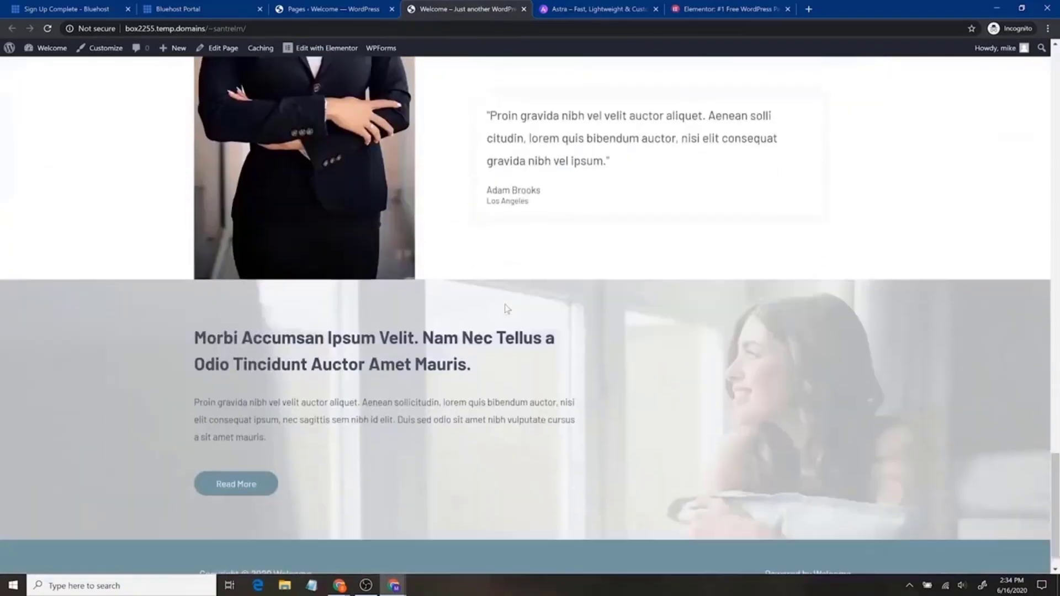
Return to the pages list and move the FAQ's and Portfolio pages to the trash with a bulk action.
scroll(504, 303, "up", 20)
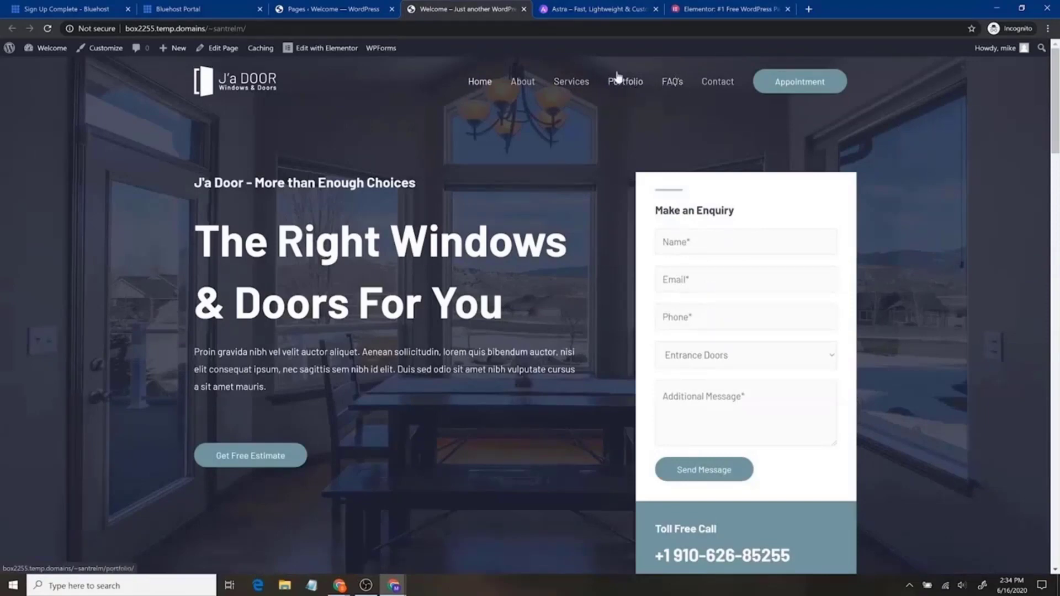
key("ctrl+shift+Tab")
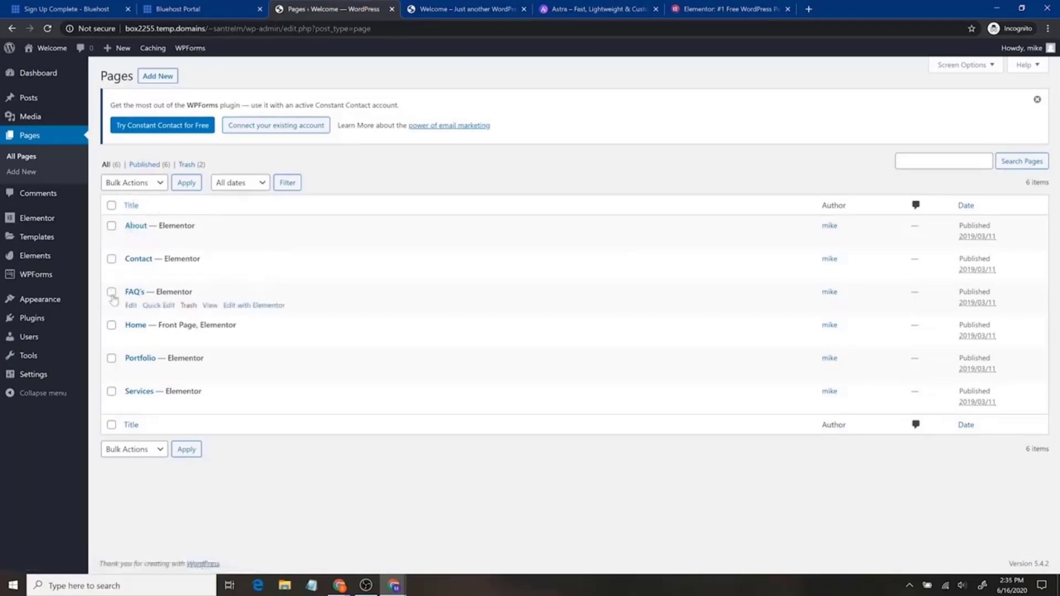
left_click(112, 360)
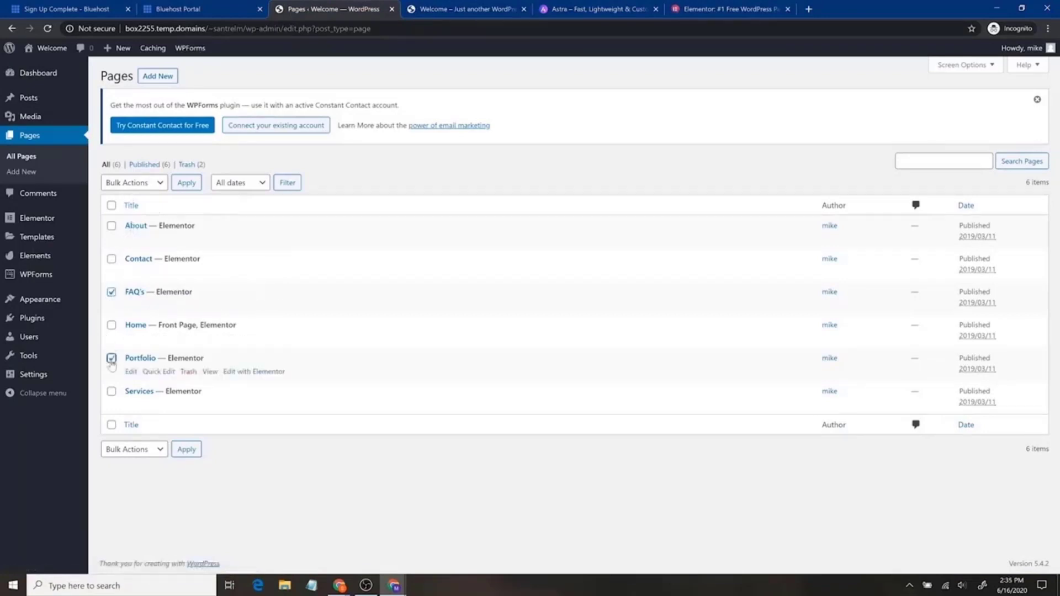
left_click(158, 186)
left_click(145, 234)
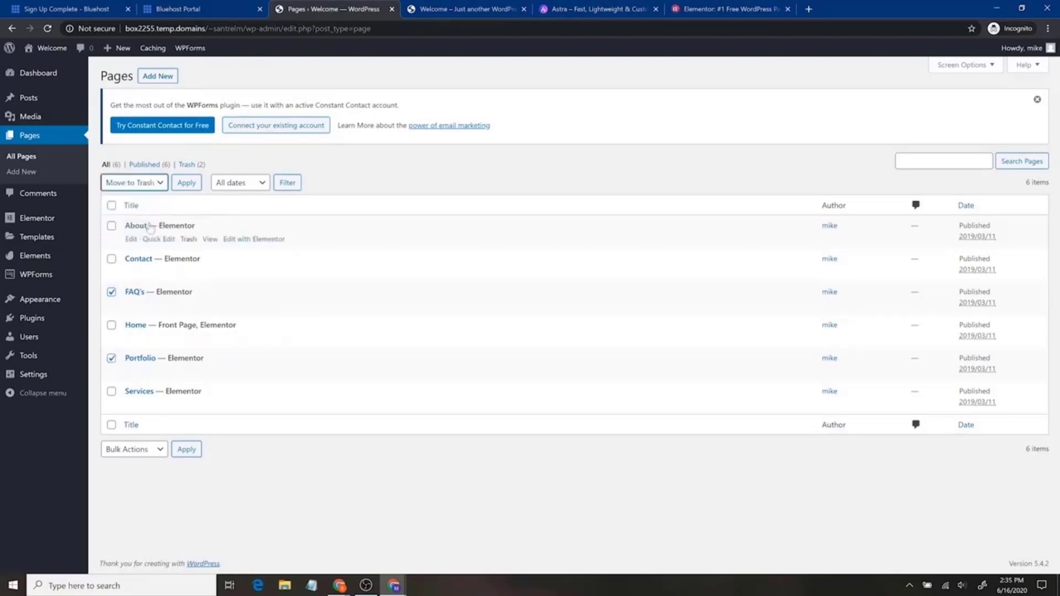
left_click(187, 183)
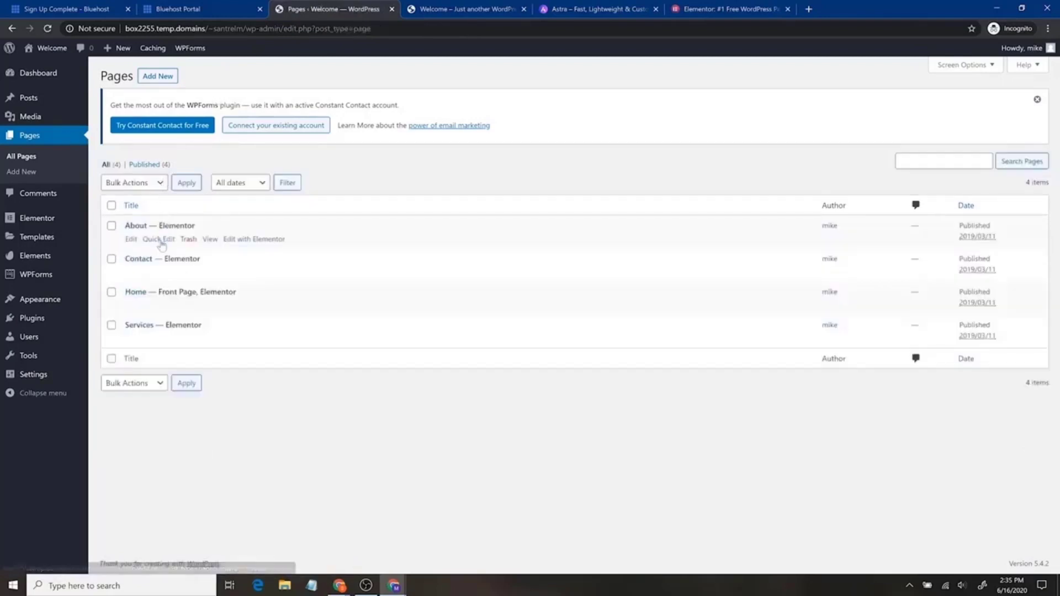
Open the About page in the block editor, dismiss the welcome guide, view its document settings and return to the pages list.
left_click(131, 241)
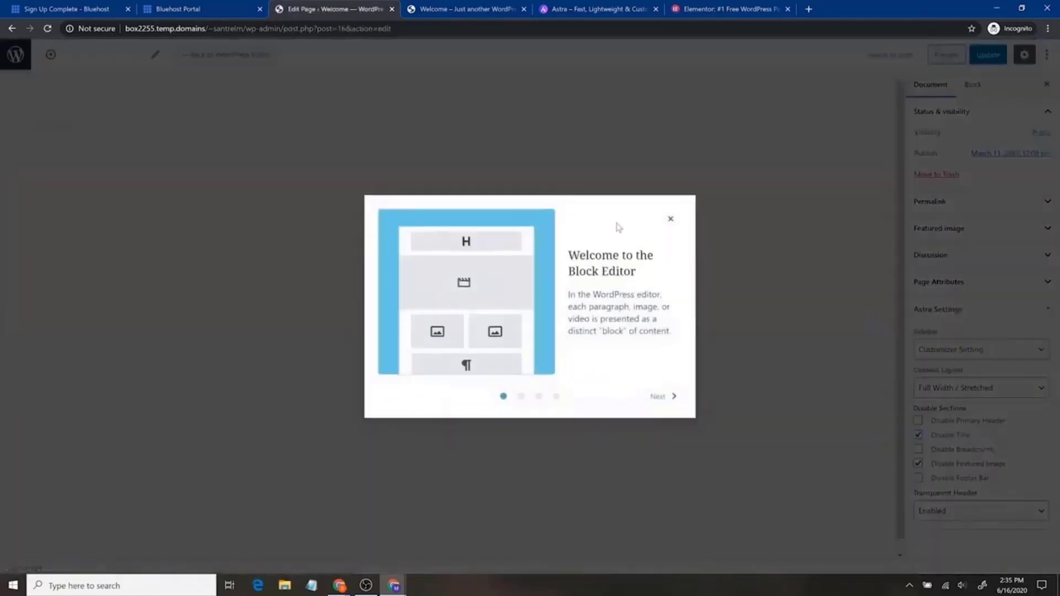
left_click(670, 220)
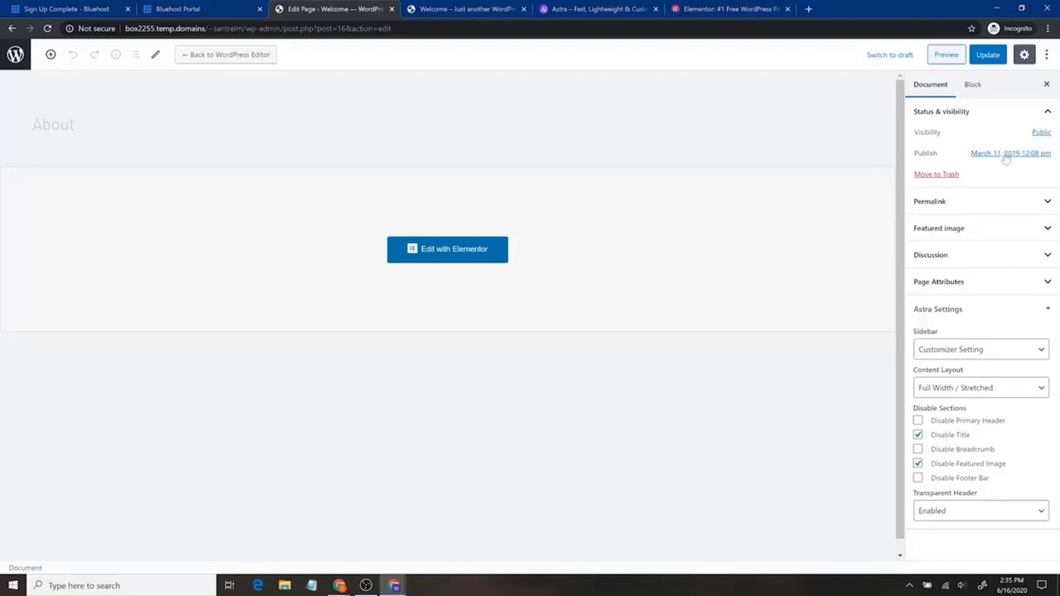
scroll(649, 305, "down", 1)
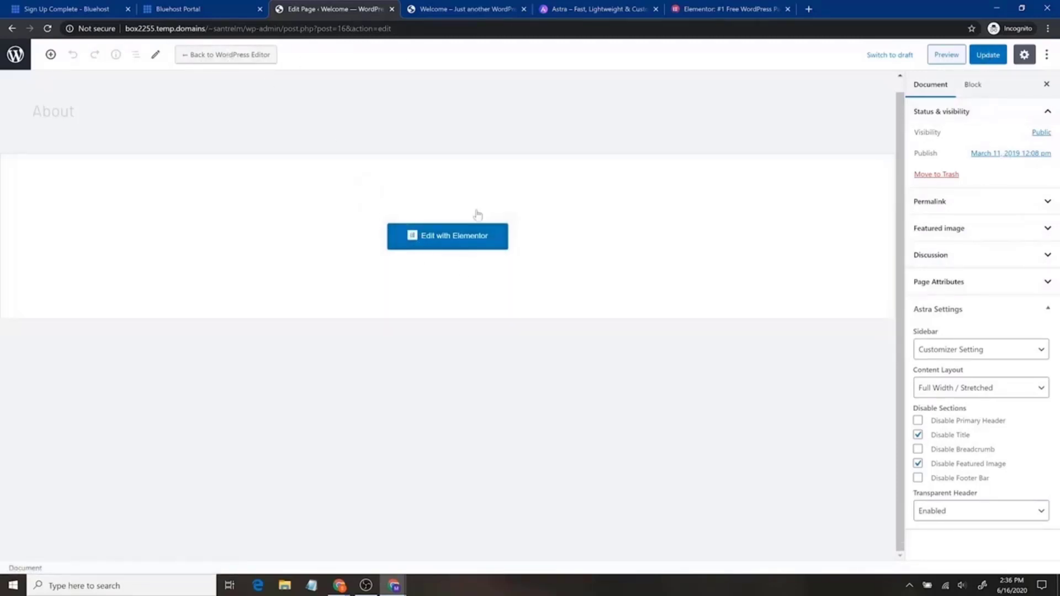
left_click(16, 59)
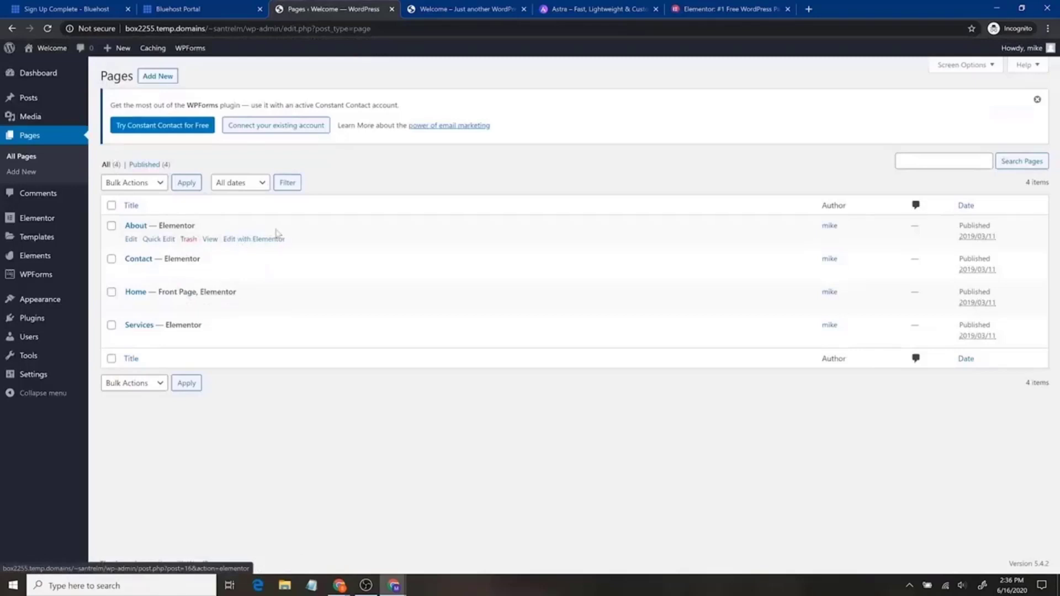
Open the About page for editing with Elementor and look through its sections down to the footer.
left_click(269, 240)
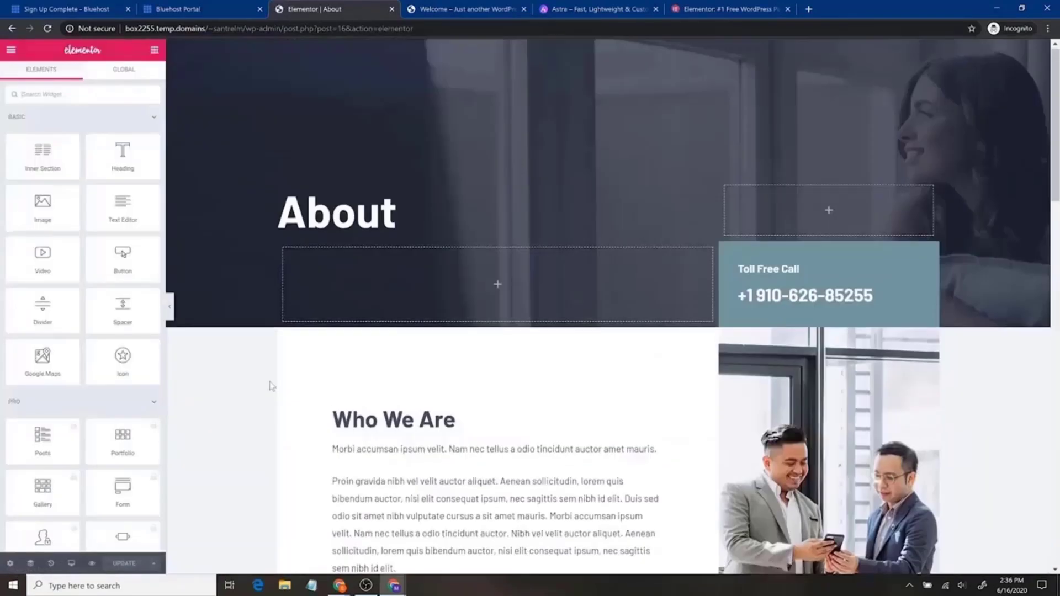
scroll(264, 389, "down", 14)
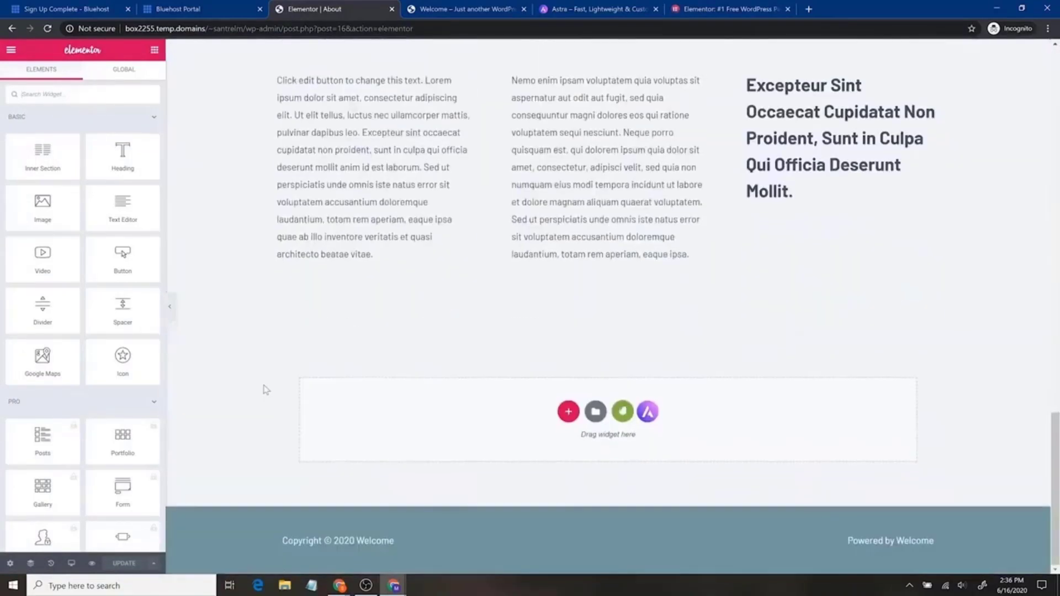
scroll(265, 390, "up", 10)
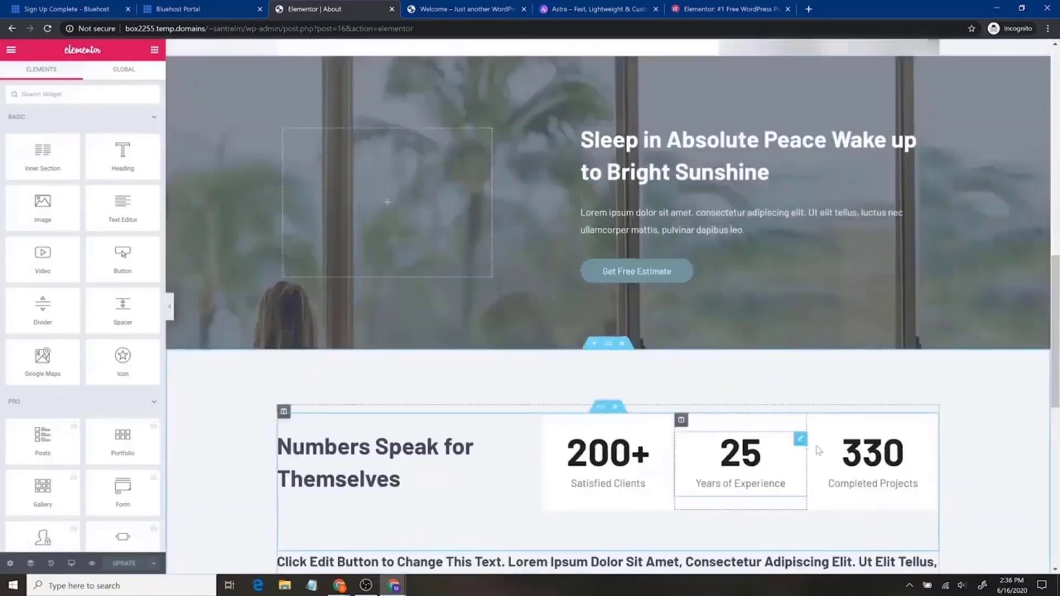
scroll(254, 468, "up", 5)
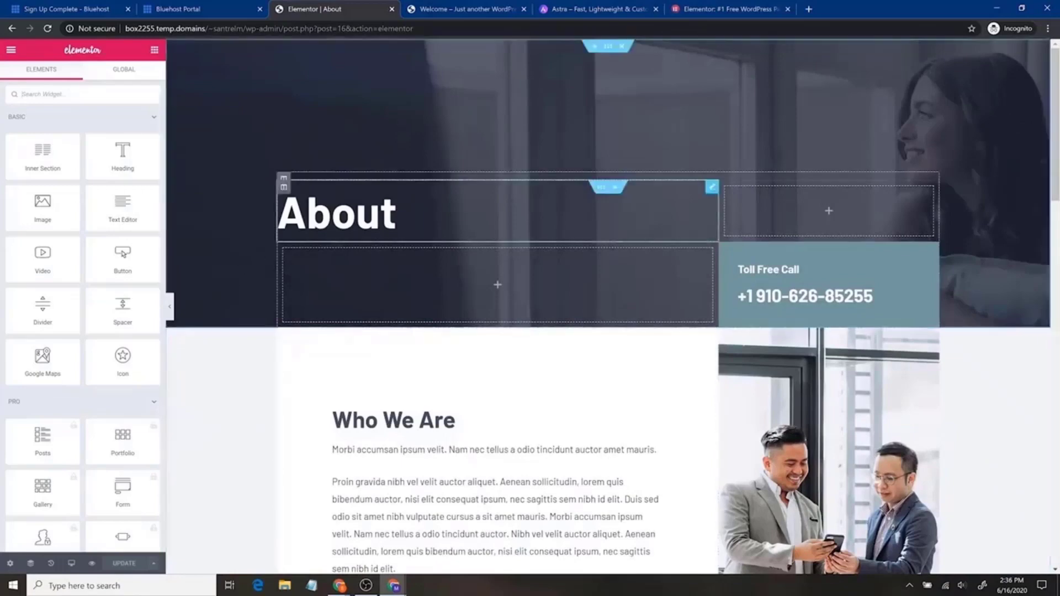
Change the About page's main banner heading to "About Us".
left_click(395, 214)
left_click_drag(396, 216, 278, 215)
key("Right")
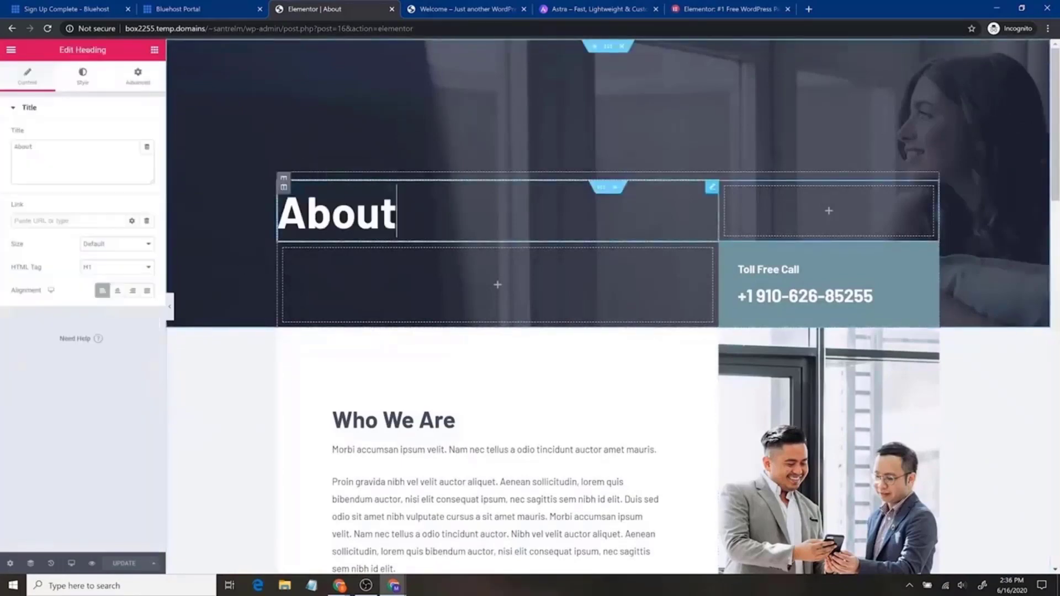
type("Us")
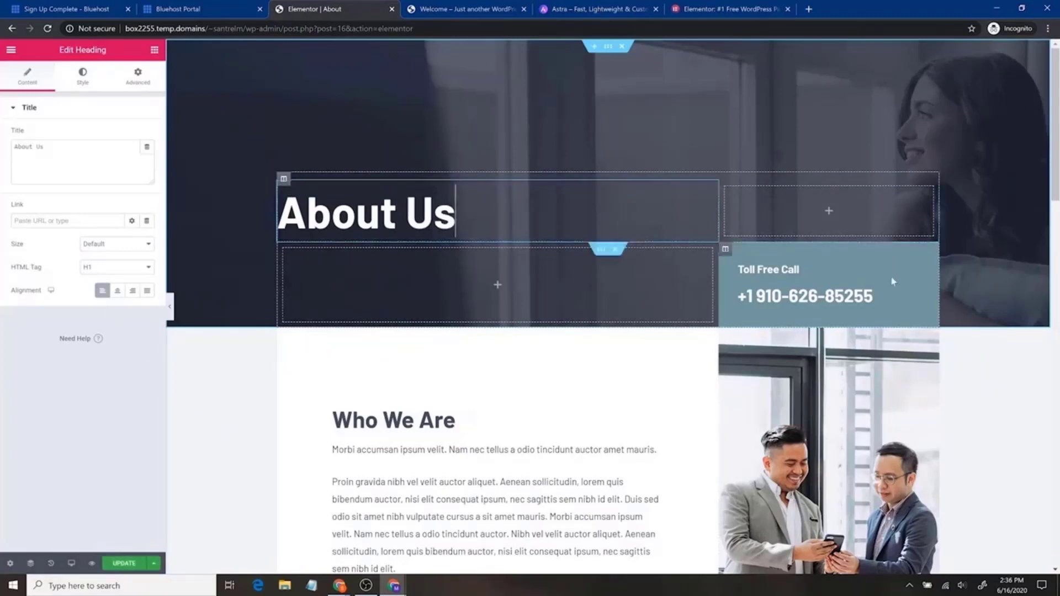
Replace the phone number under Toll Free Call with a placeholder number, keeping the +1 prefix.
left_click(879, 295)
left_click_drag(873, 297, 756, 296)
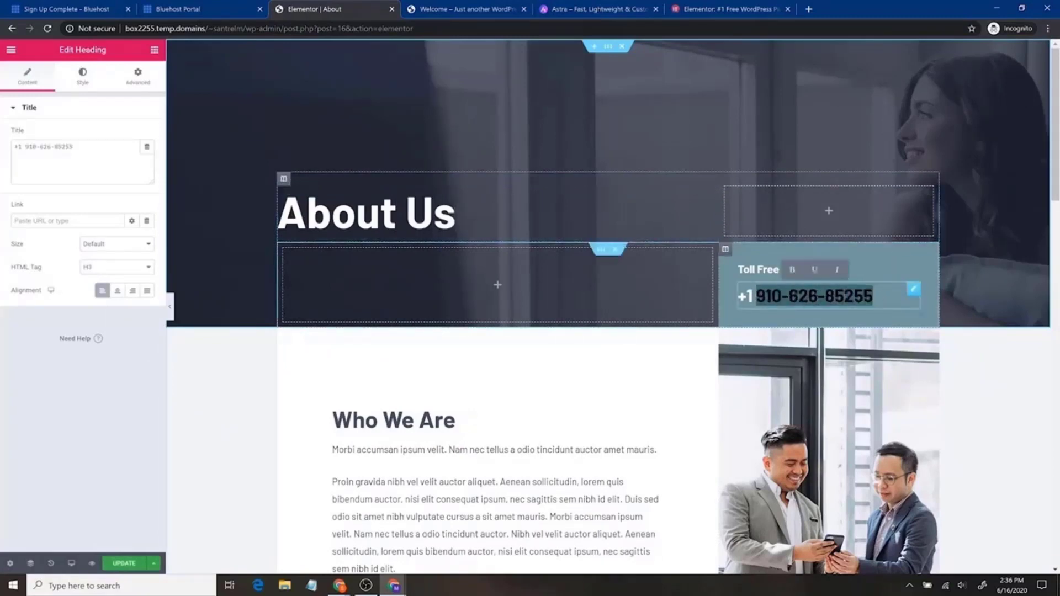
type("1111111111")
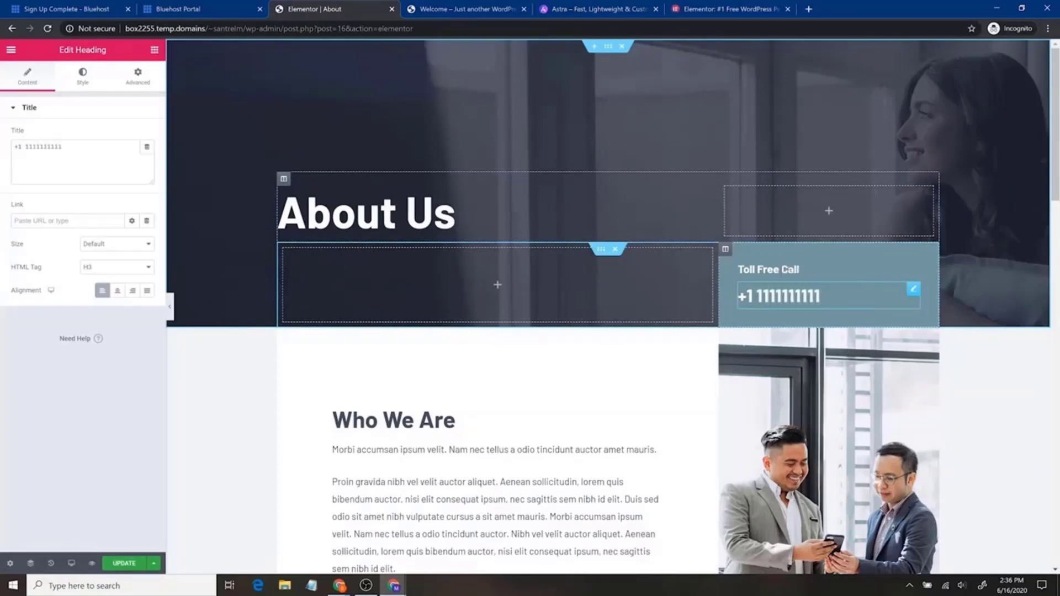
Replace the image beside Who We Are with repair-service.jpg from the media library, using the alt text "a wrench we use".
scroll(438, 371, "down", 3)
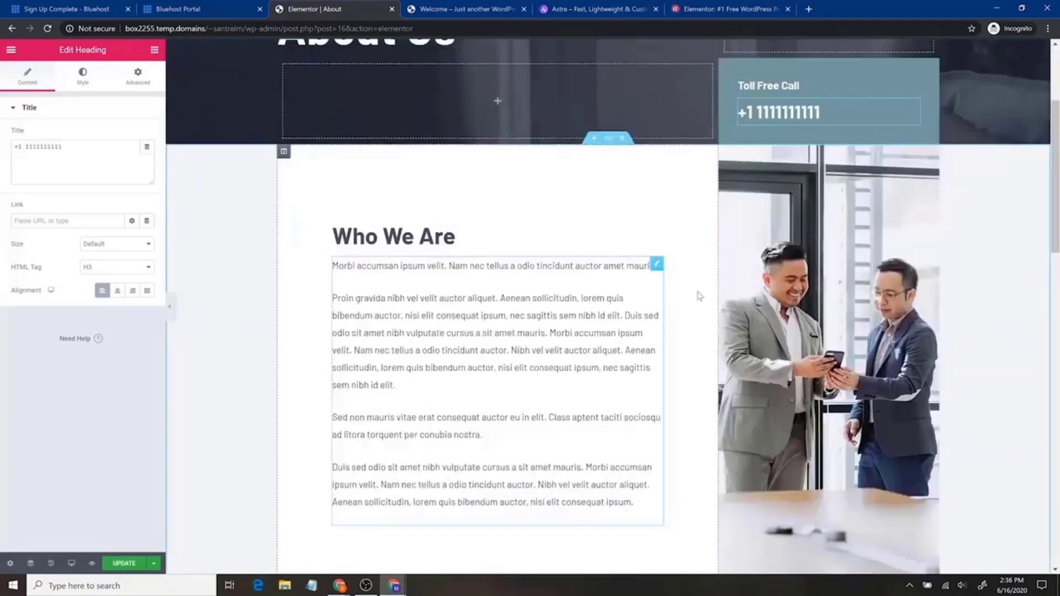
left_click(820, 298)
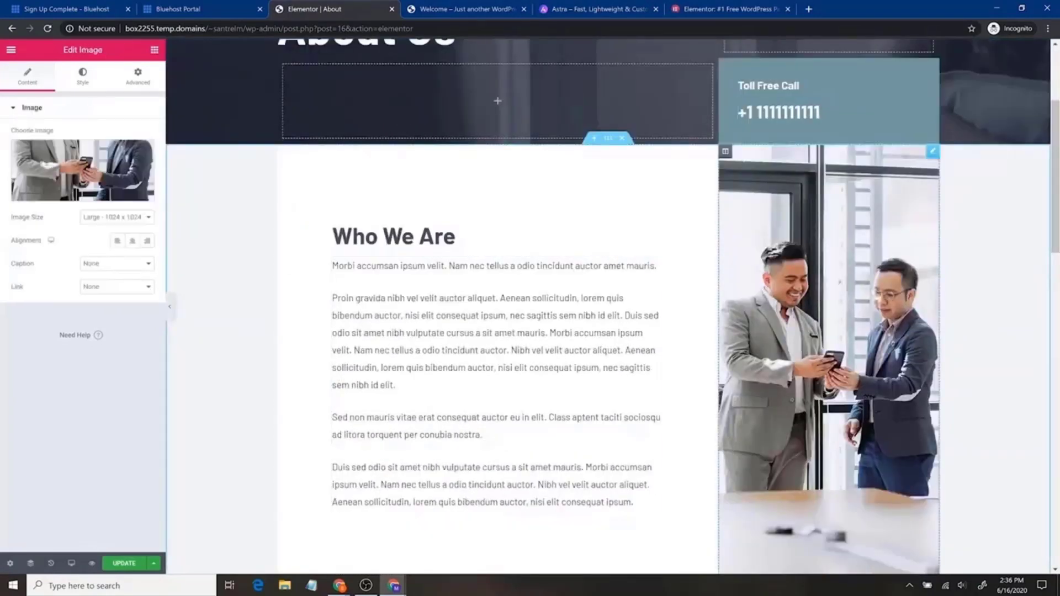
left_click(65, 173)
left_click(103, 93)
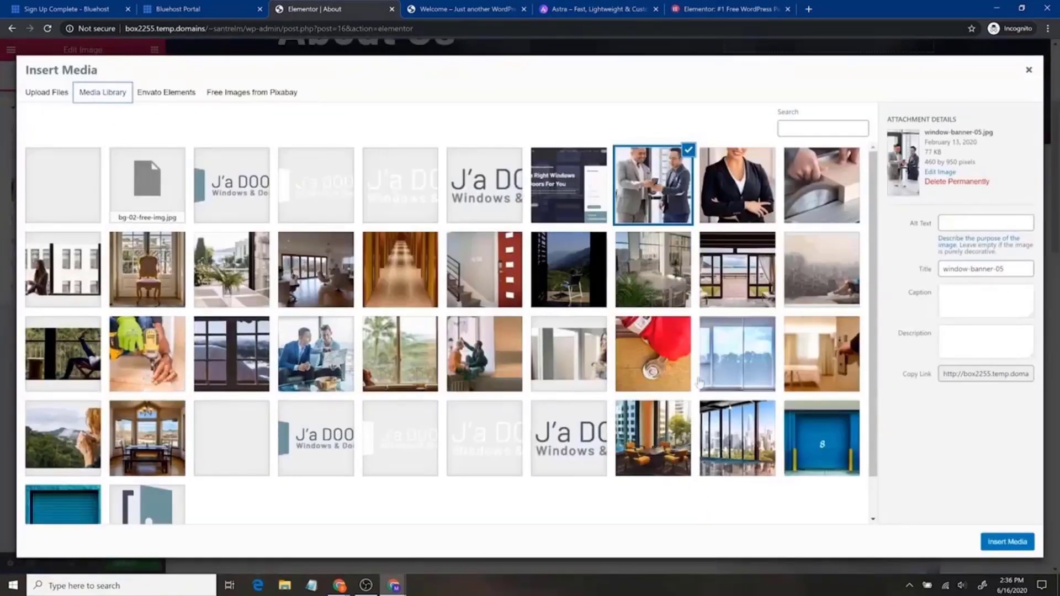
left_click(676, 351)
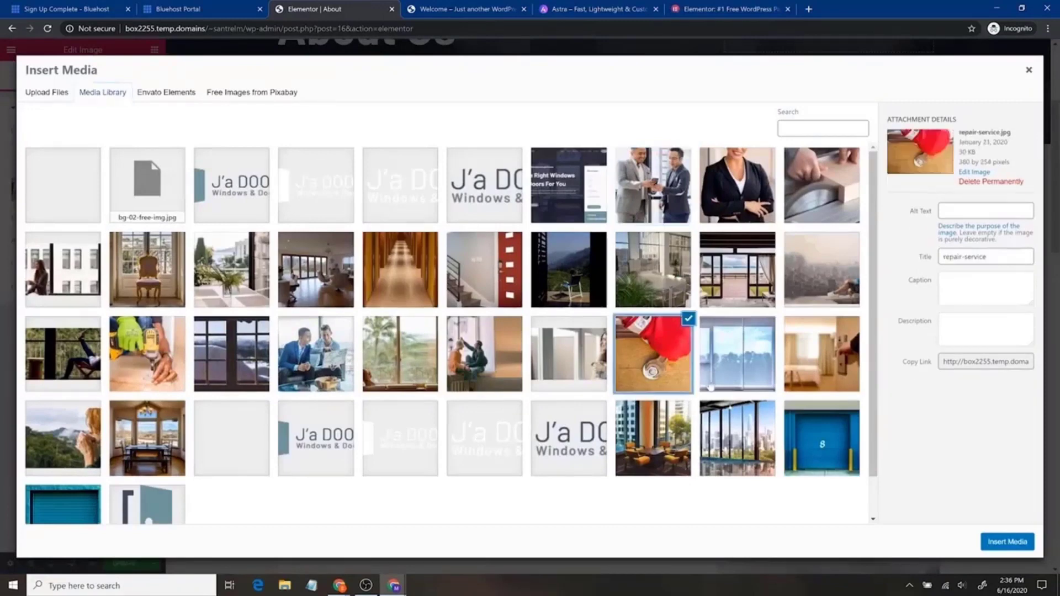
left_click(986, 211)
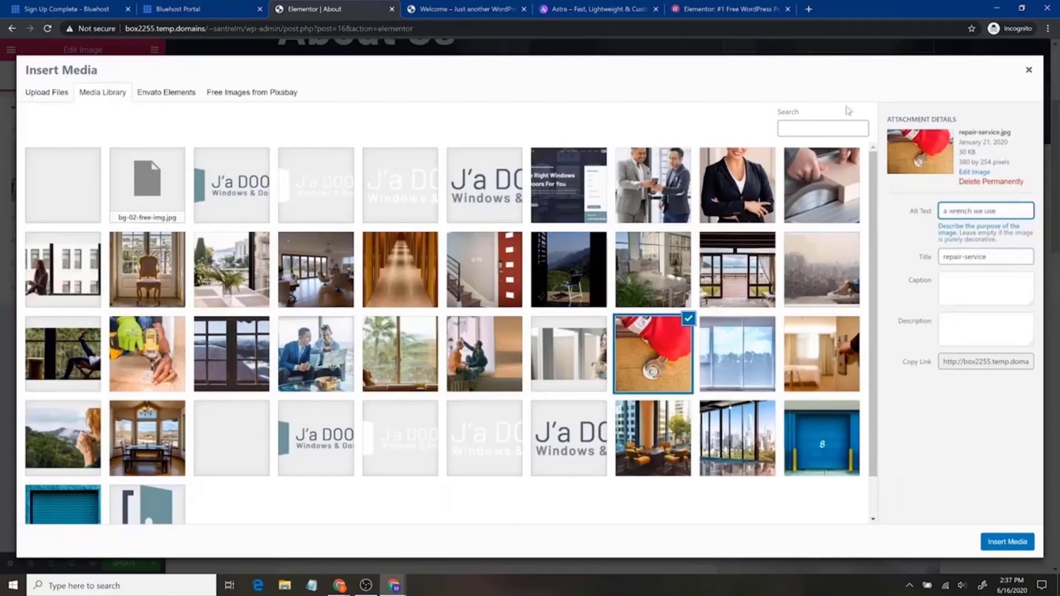
left_click(1006, 542)
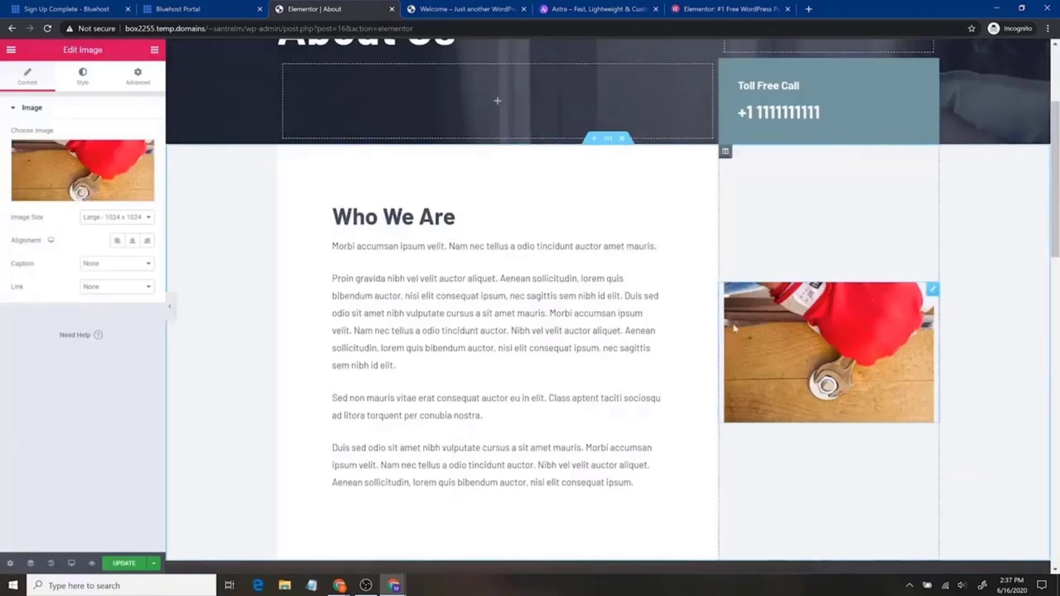
Try the Full and Thumbnail sizes on the wrench image and set it back to Large - 1024 x 1024.
left_click(145, 218)
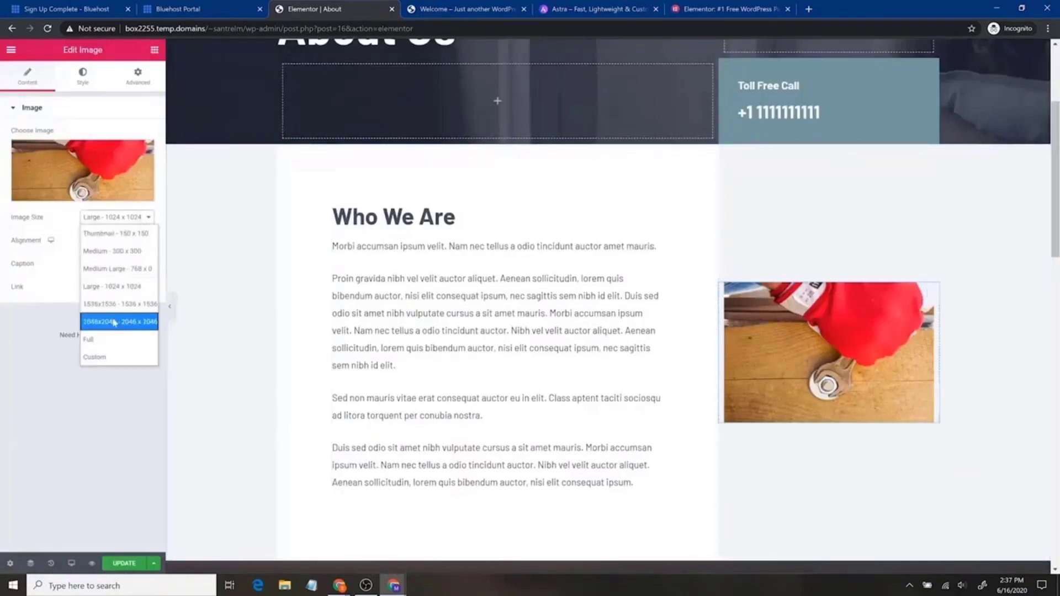
left_click(112, 341)
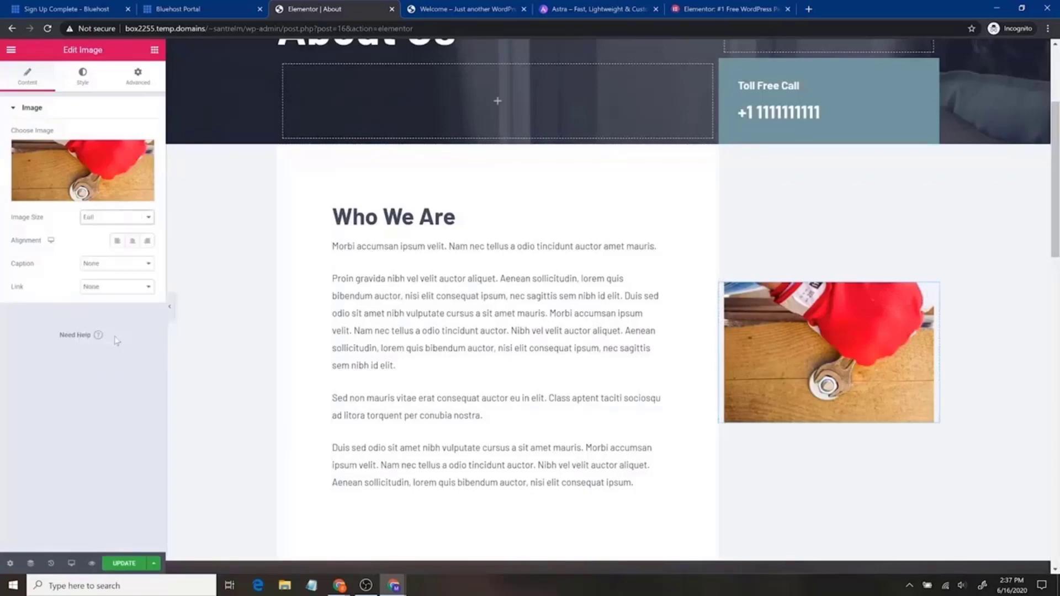
left_click(119, 221)
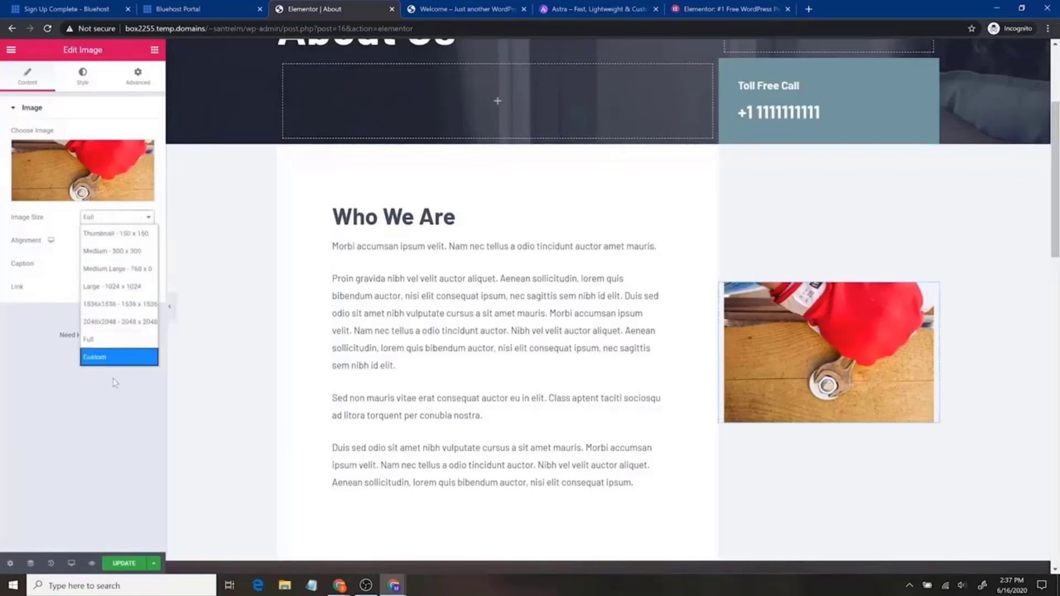
left_click(131, 240)
left_click(124, 219)
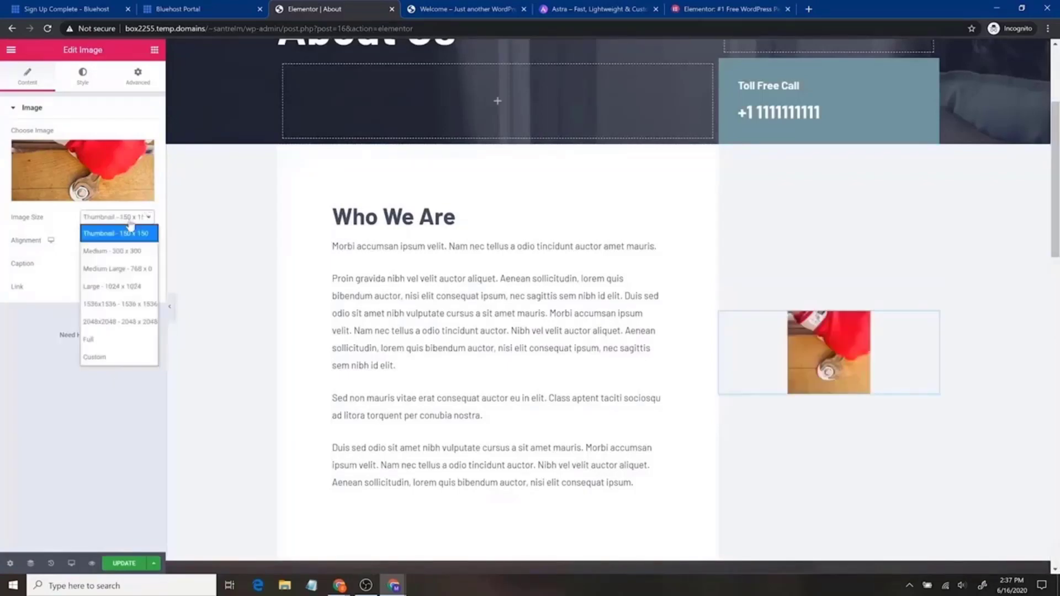
left_click(123, 287)
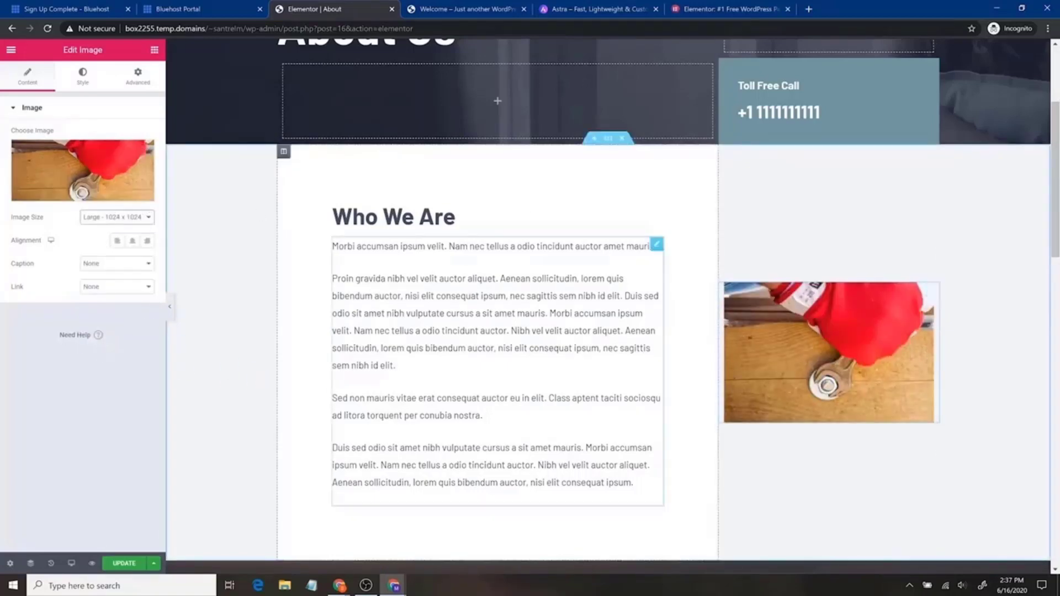
Look through the About page's sections down to the footer and browse the available Basic and Pro widgets.
scroll(530, 321, "down", 10)
scroll(513, 309, "up", 13)
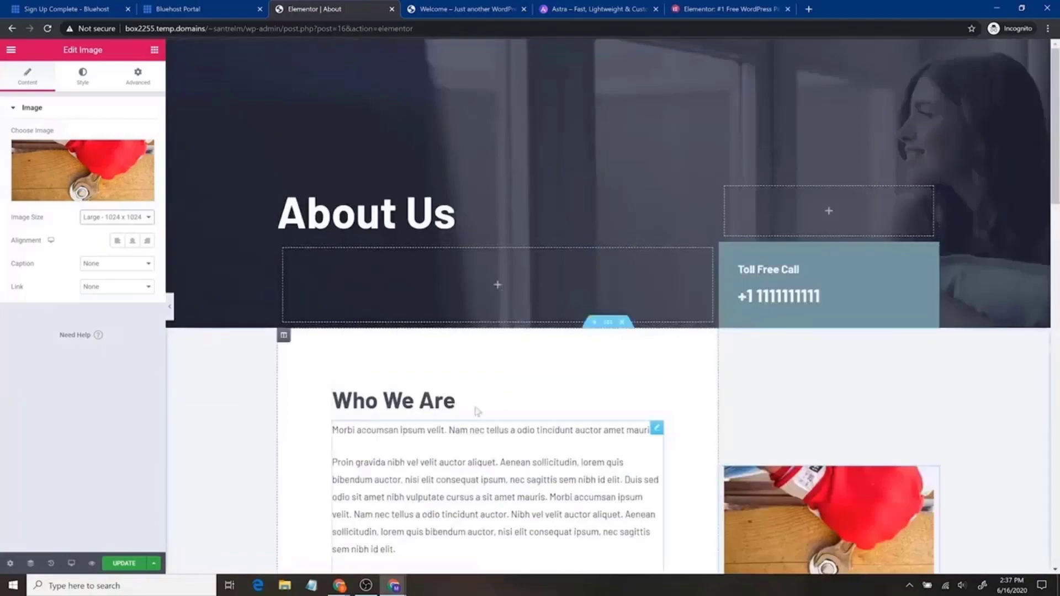
scroll(478, 411, "down", 15)
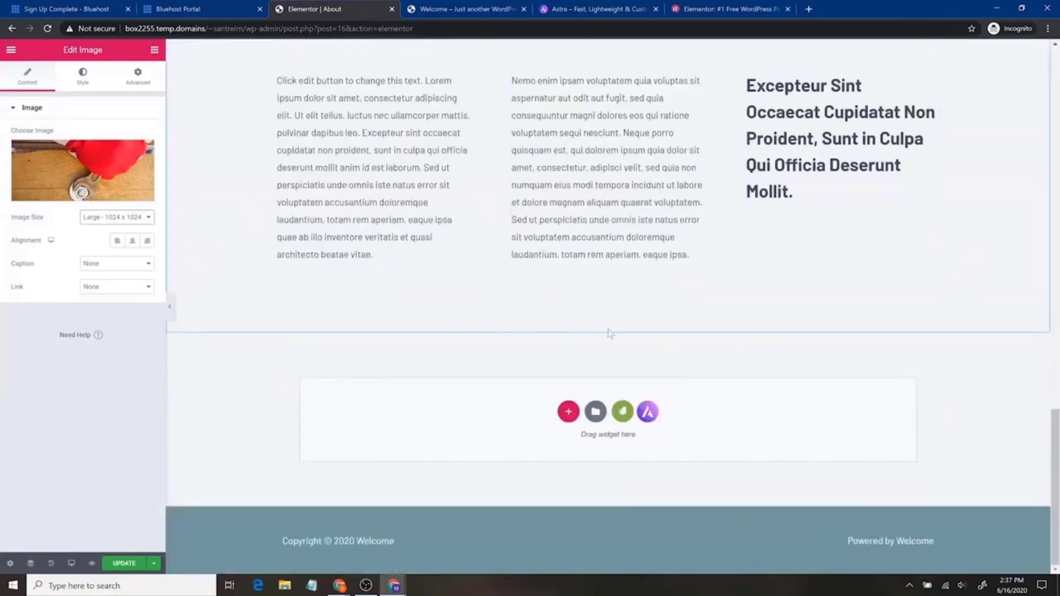
scroll(609, 333, "up", 3)
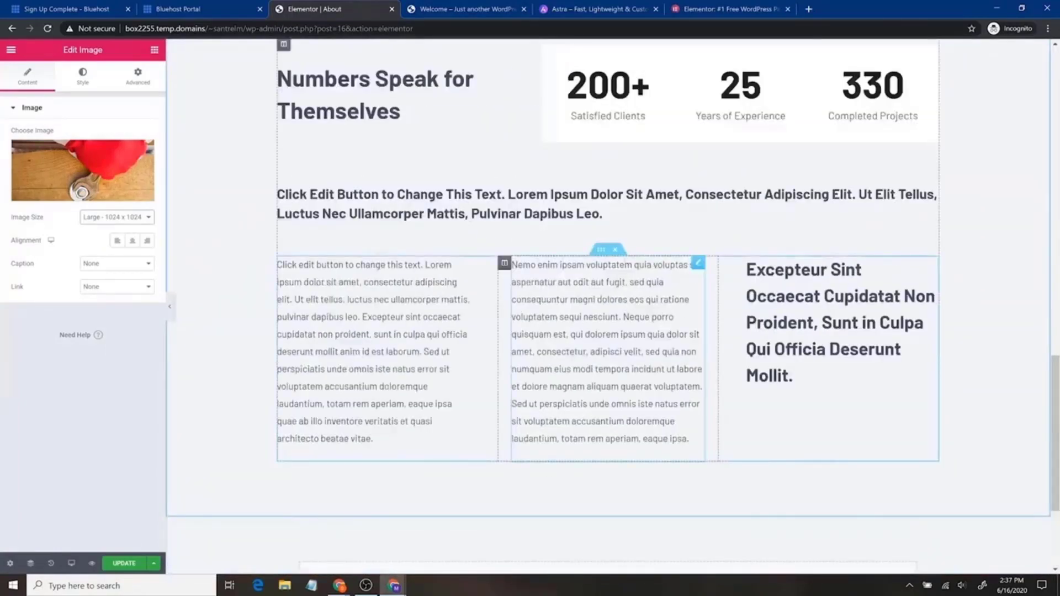
scroll(486, 379, "up", 12)
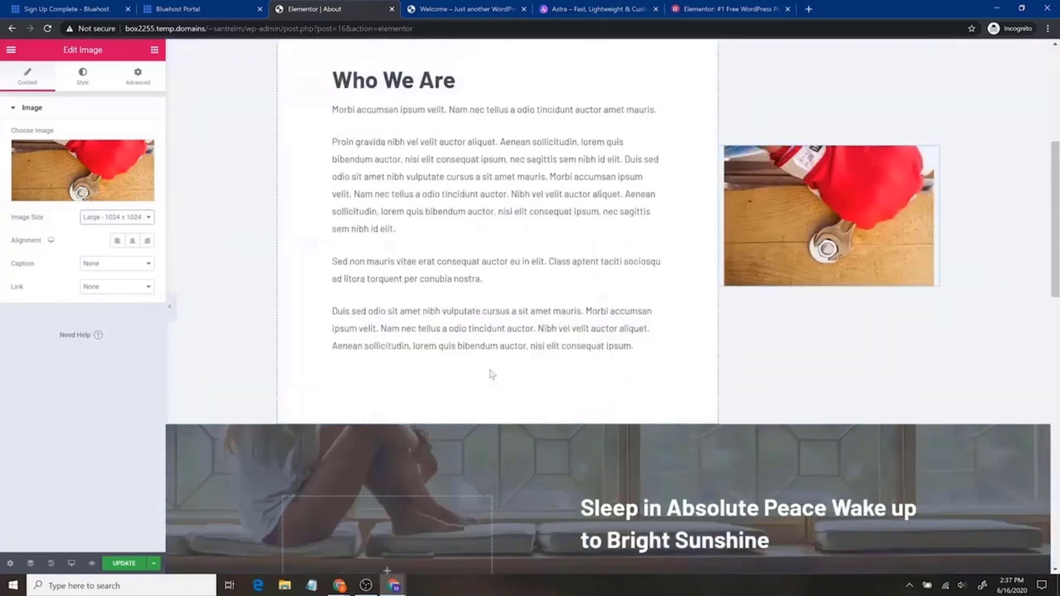
scroll(491, 374, "up", 3)
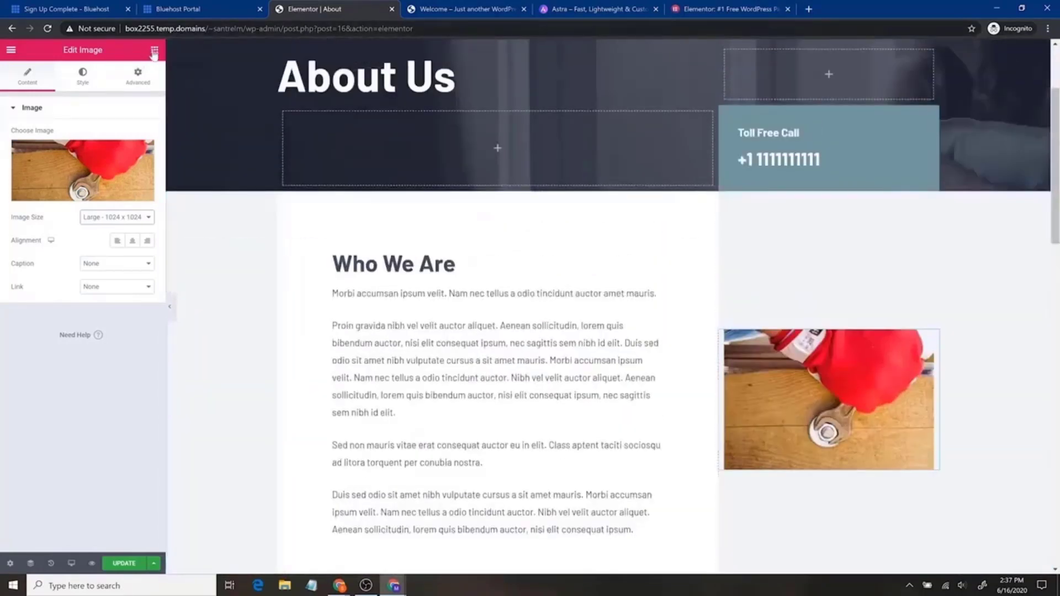
left_click(155, 50)
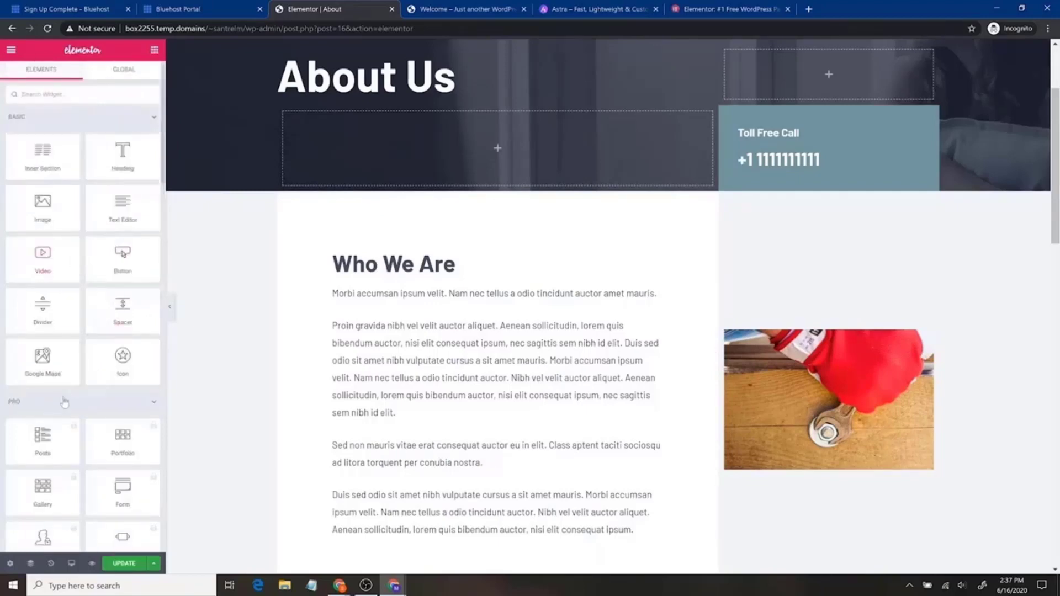
scroll(81, 404, "down", 7)
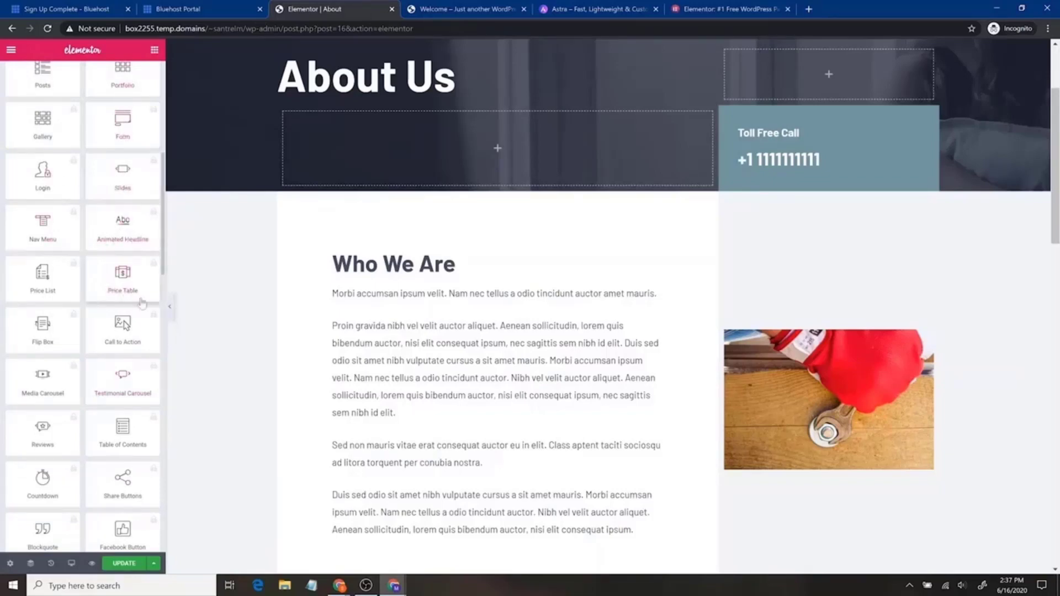
Add a Divider widget between the Who We Are heading and its first paragraph.
scroll(105, 442, "down", 5)
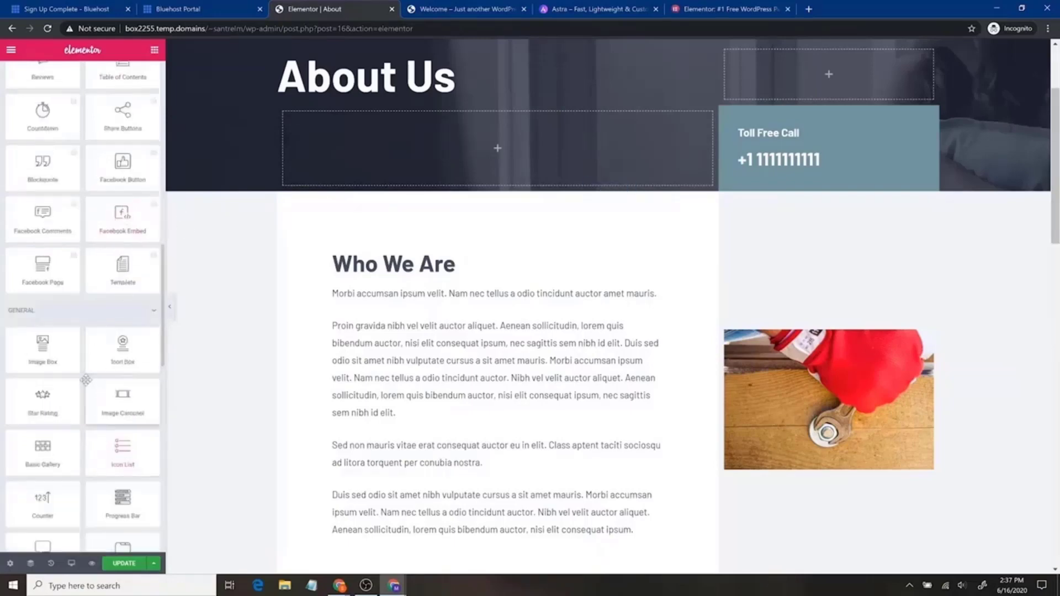
scroll(91, 392, "up", 10)
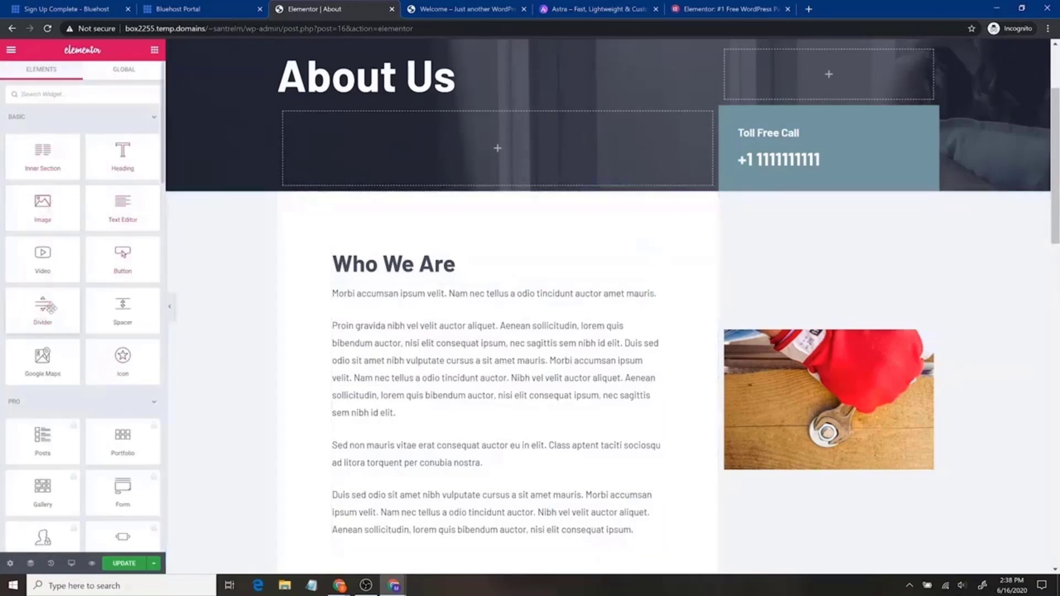
left_click_drag(49, 308, 382, 275)
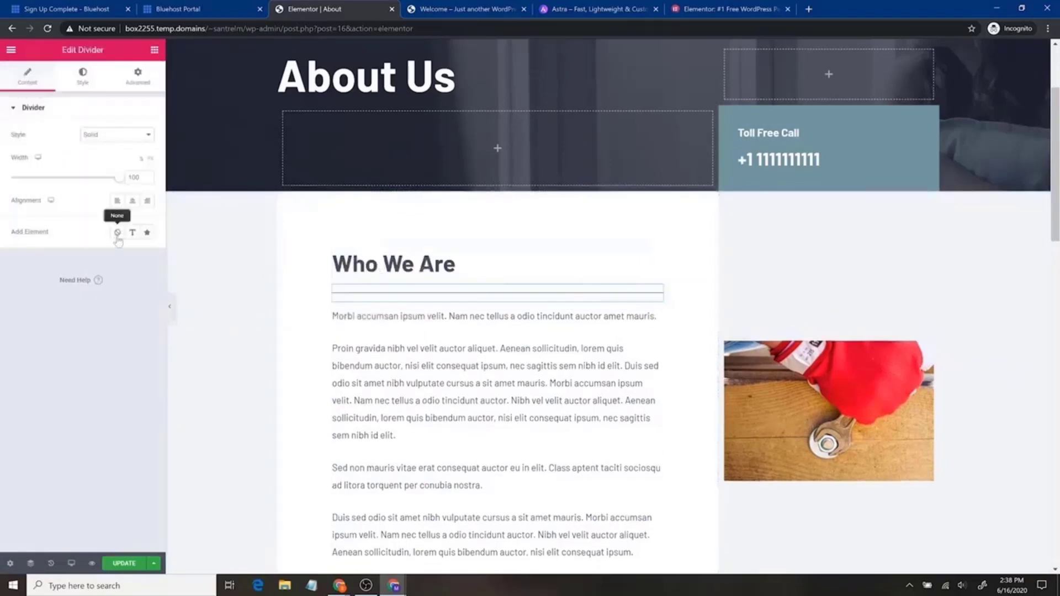
Set the divider under Who We Are to the Double style with a weight of 6.1.
left_click(140, 135)
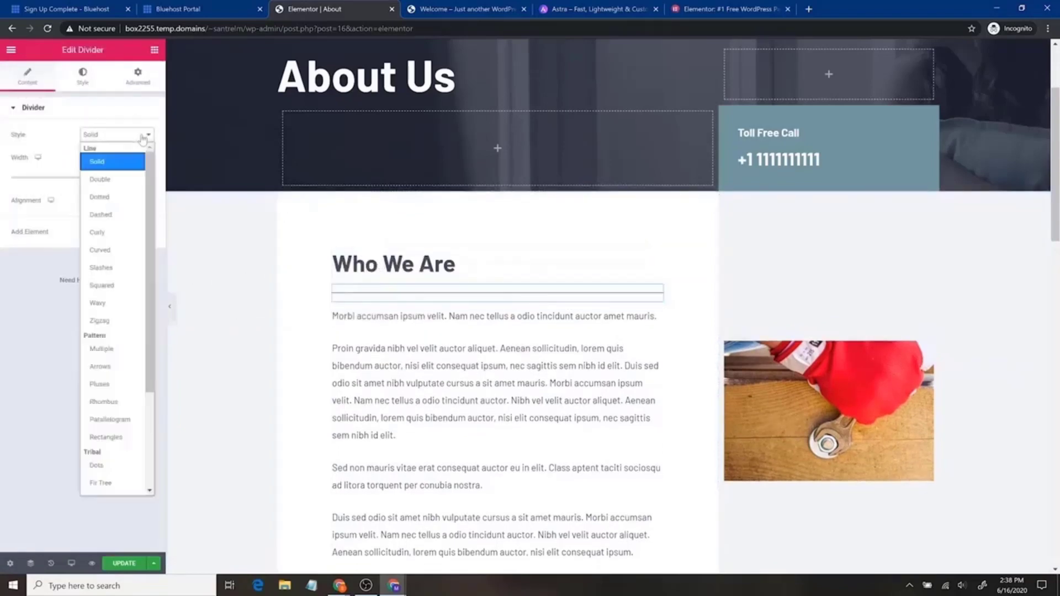
left_click(111, 179)
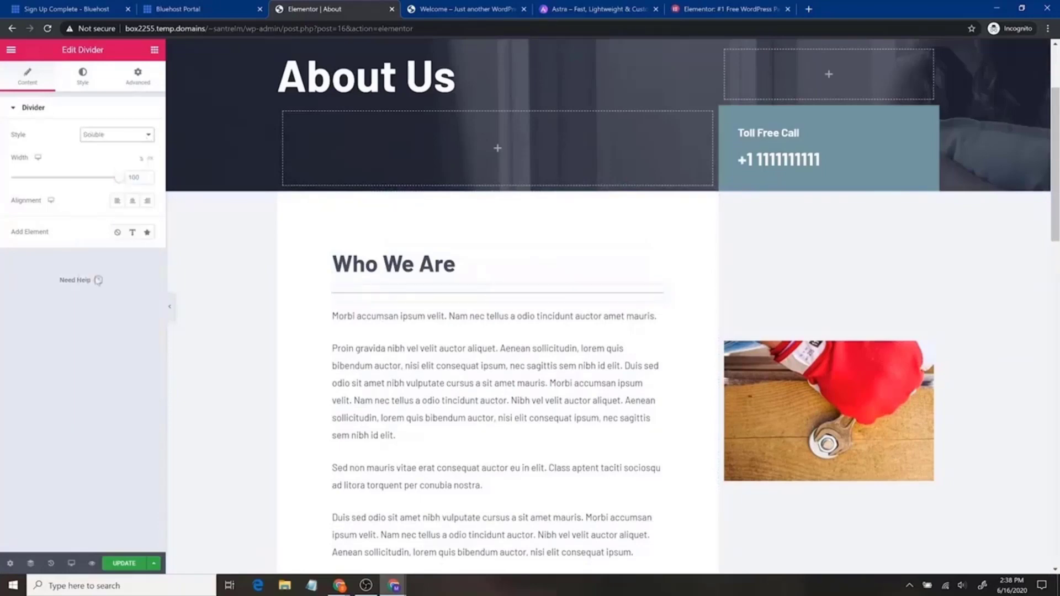
left_click(121, 135)
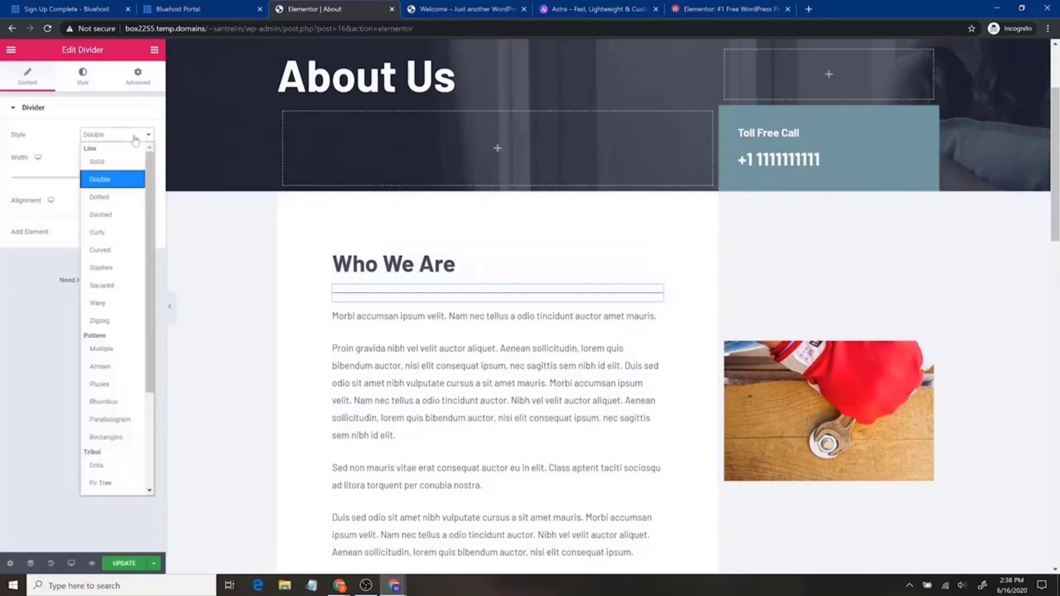
left_click(83, 77)
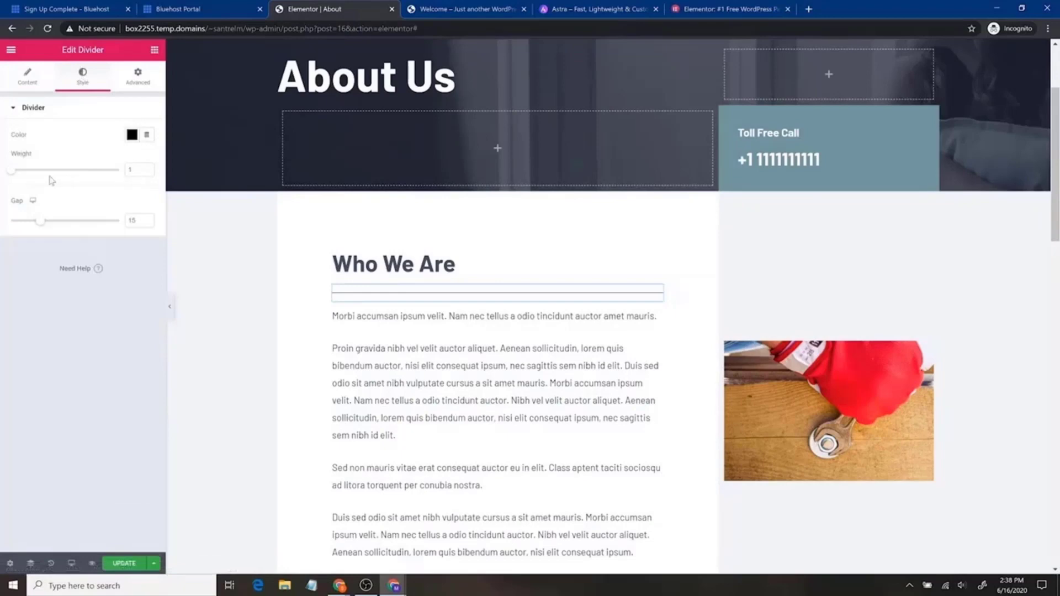
left_click_drag(16, 174, 70, 172)
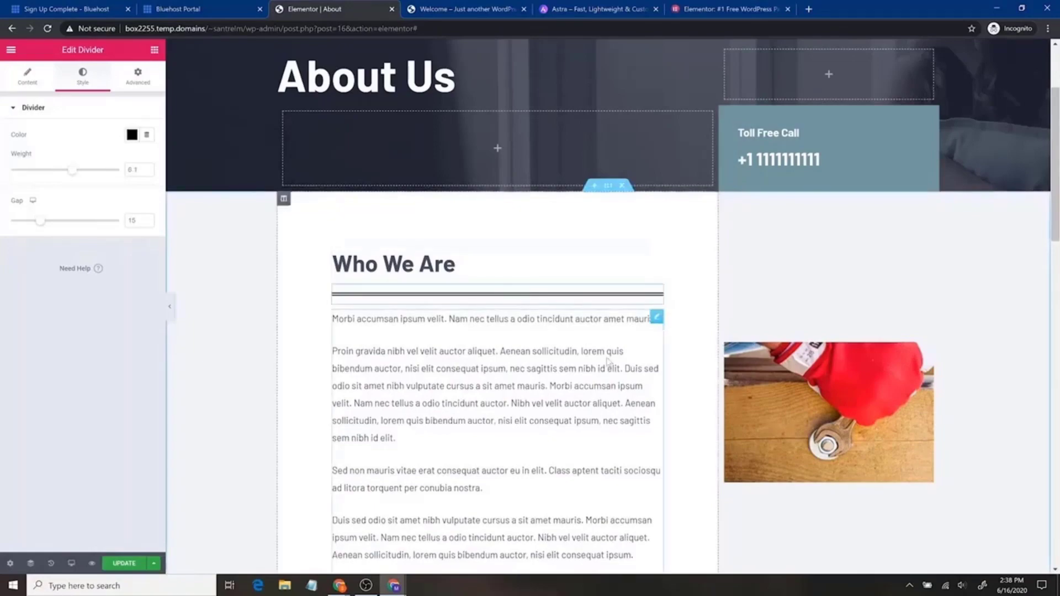
Insert the free Contact (with Map) block from the Envato template library into the empty area above the About page's footer.
scroll(610, 362, "down", 15)
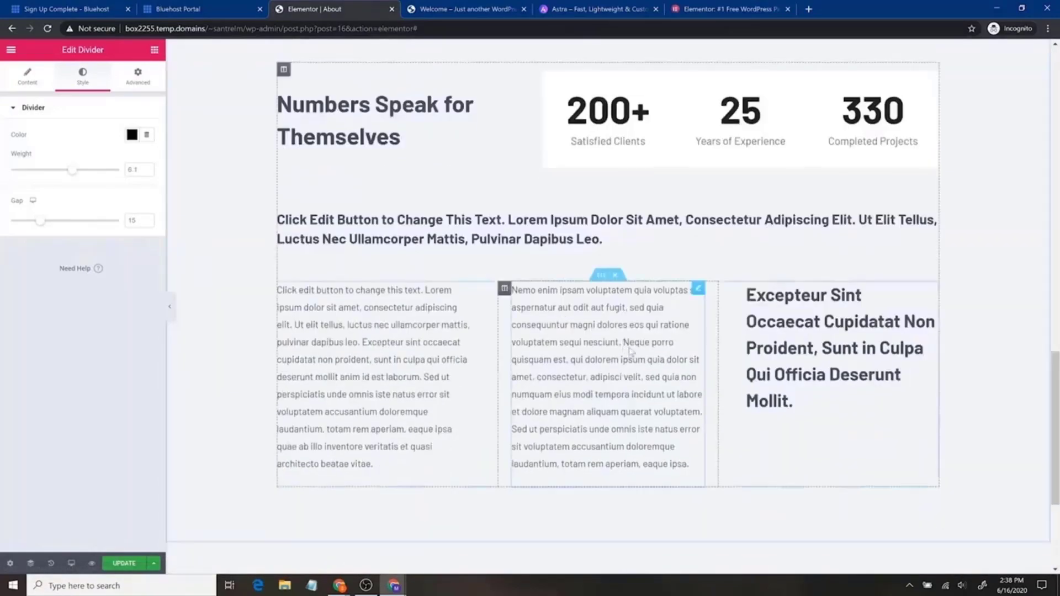
scroll(638, 291, "up", 15)
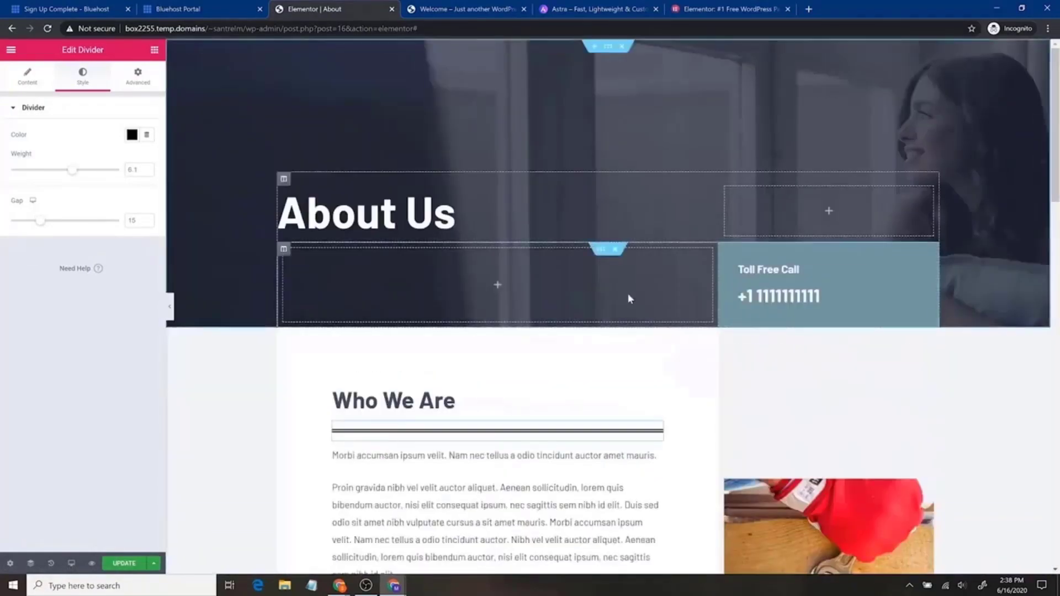
scroll(628, 293, "down", 10)
scroll(604, 348, "down", 3)
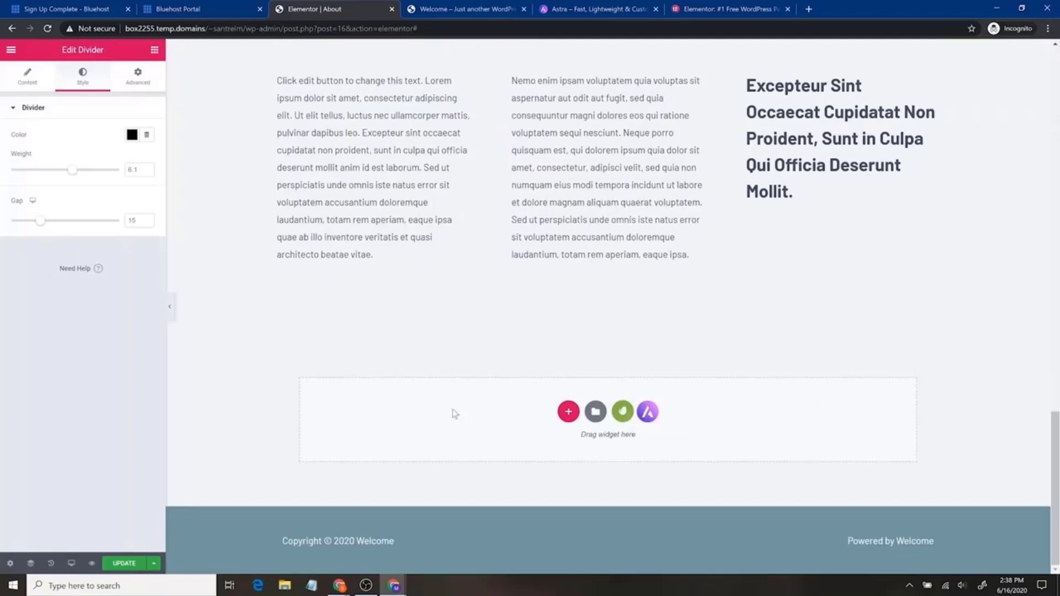
left_click(623, 413)
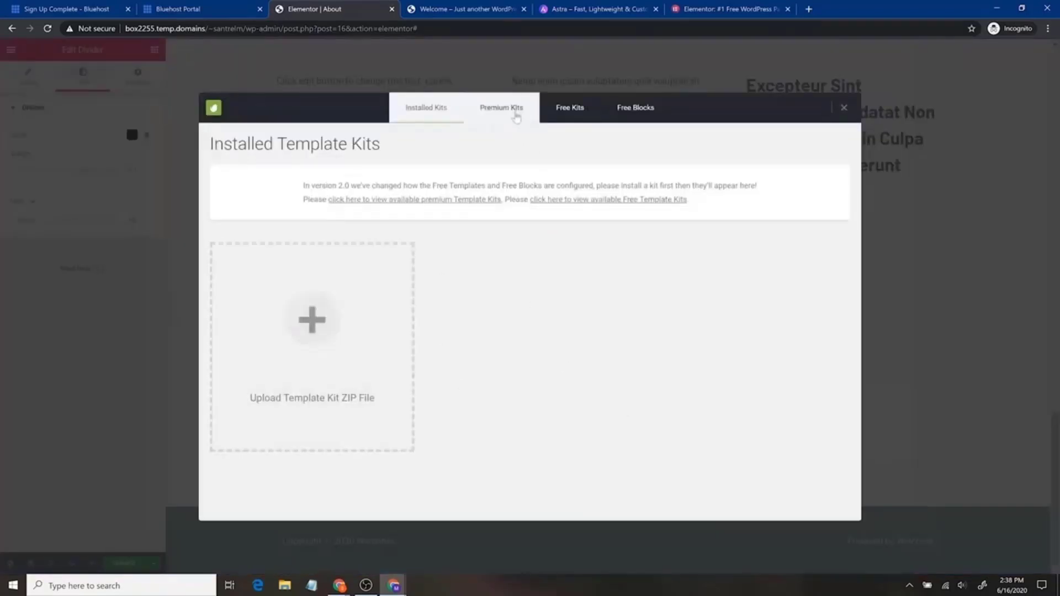
left_click(516, 113)
left_click(578, 113)
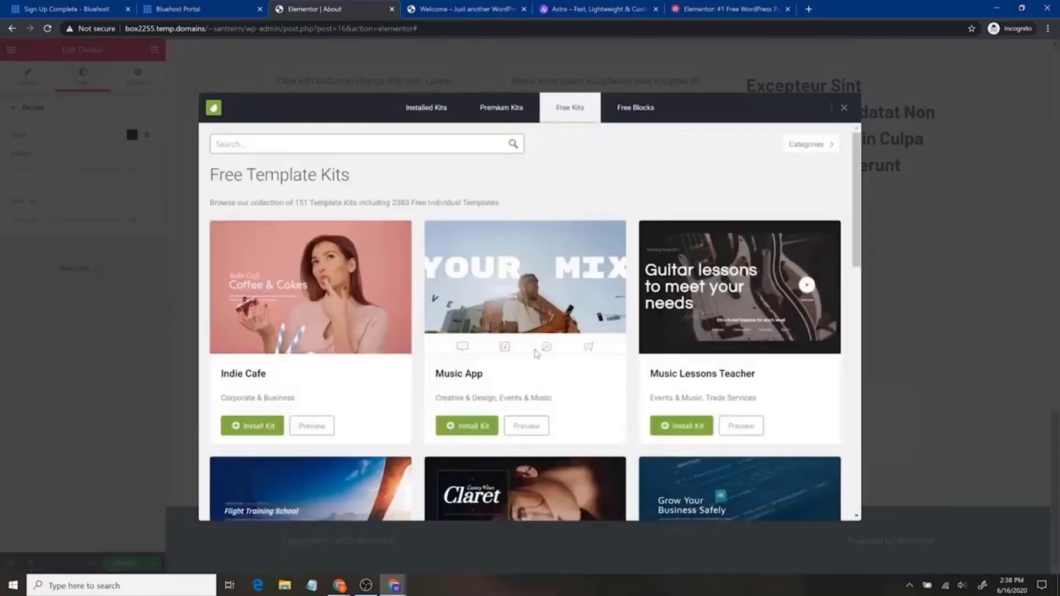
left_click(636, 108)
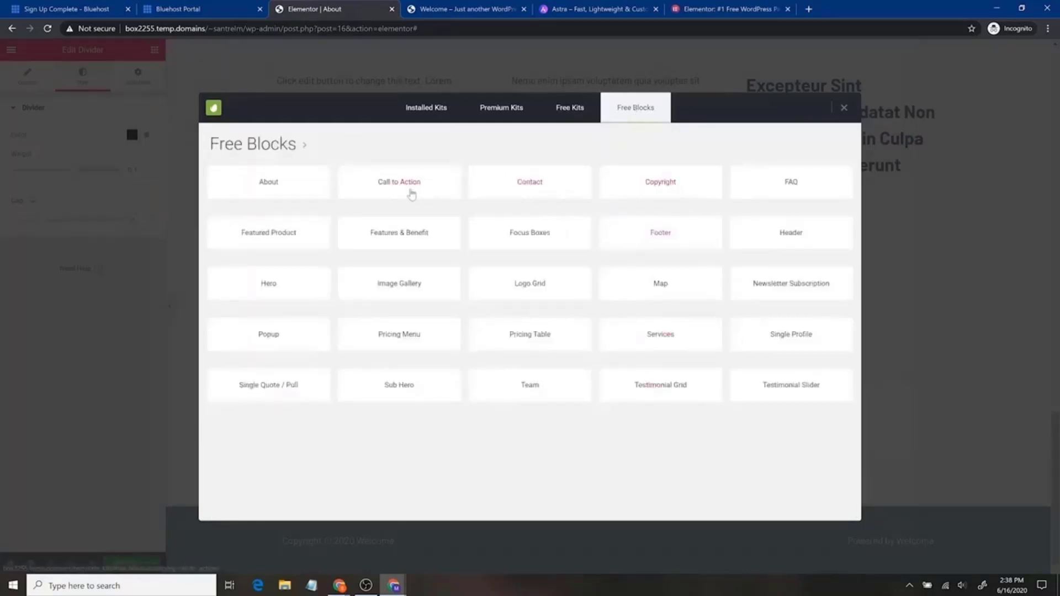
left_click(518, 185)
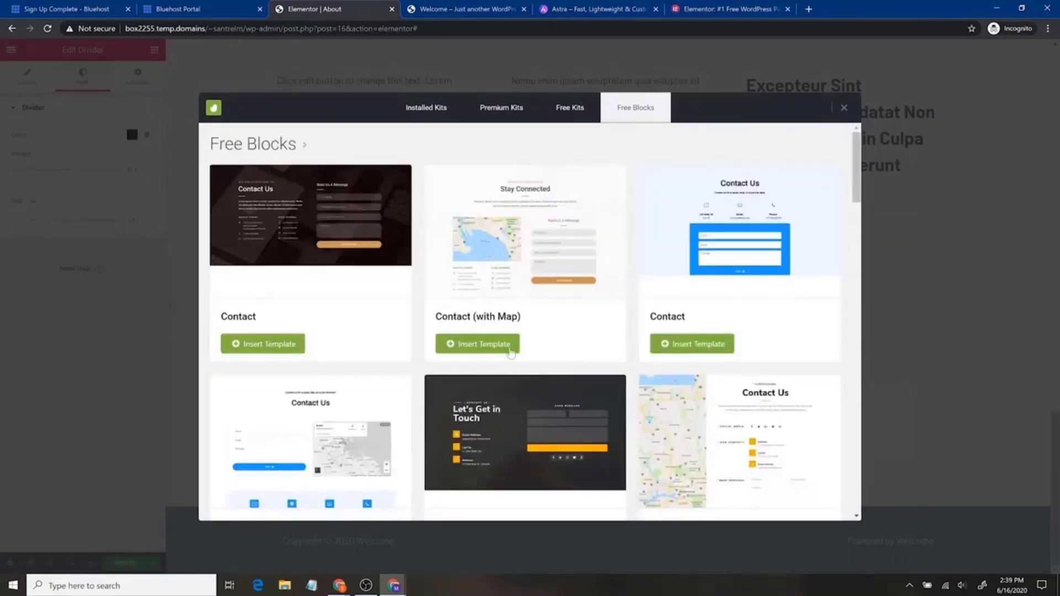
left_click(511, 352)
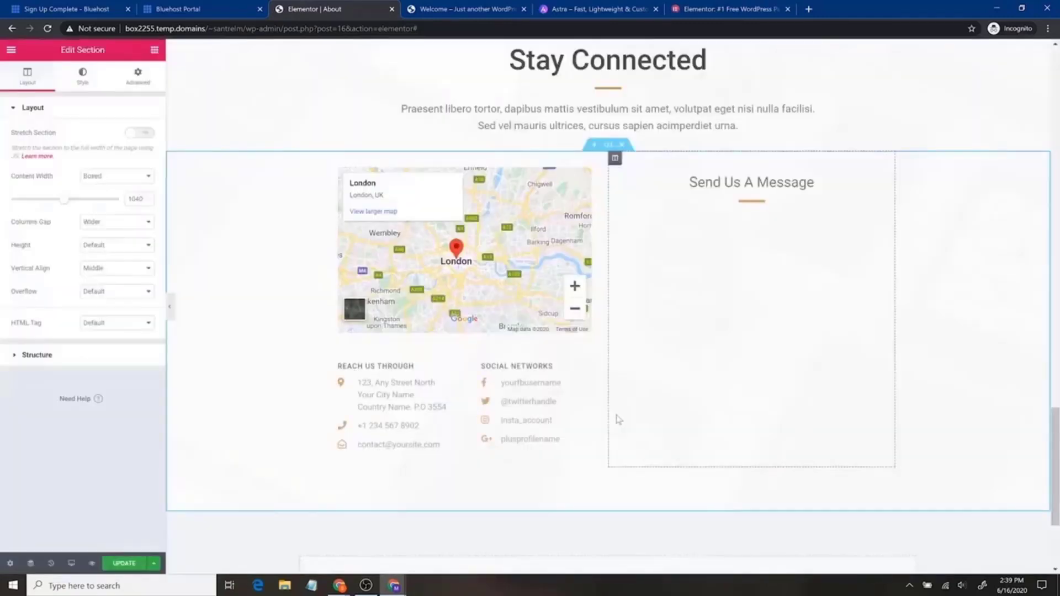
Look over the inserted Stay Connected section, update the About page, and exit the editor to the WordPress pages list.
scroll(618, 419, "up", 3)
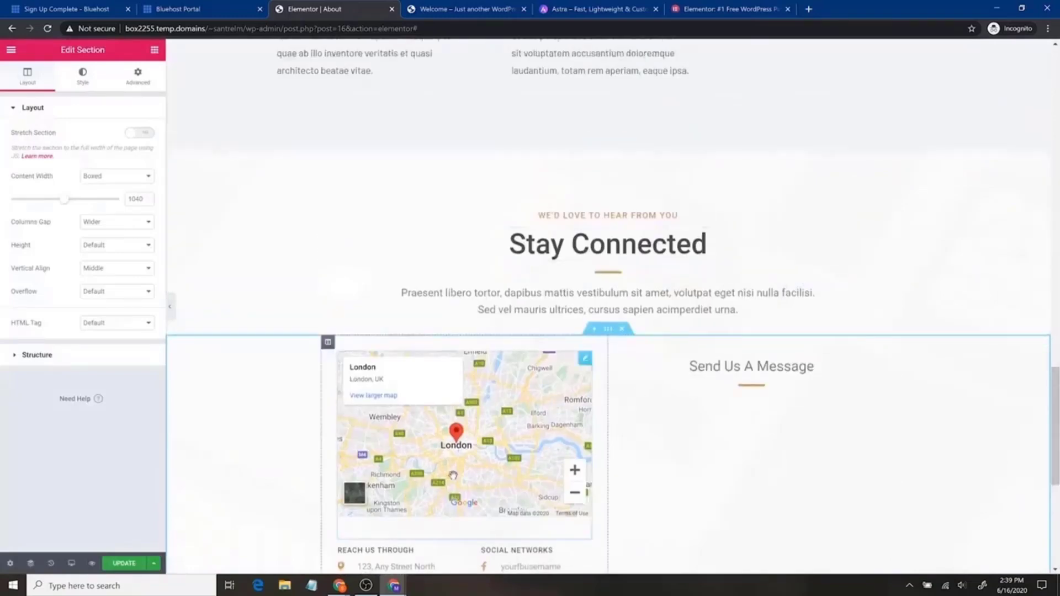
scroll(762, 466, "down", 3)
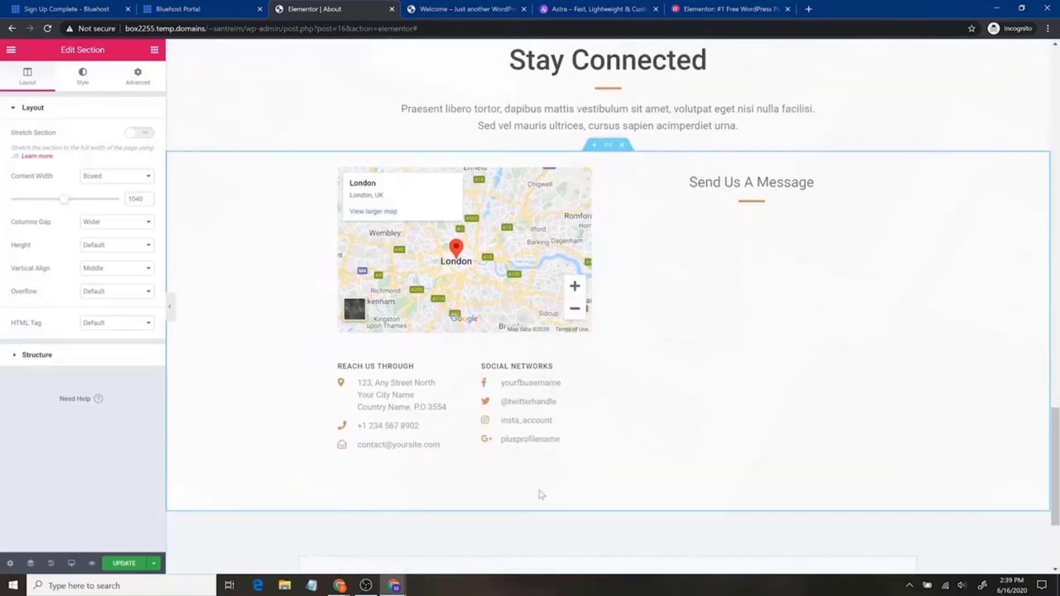
scroll(748, 422, "up", 5)
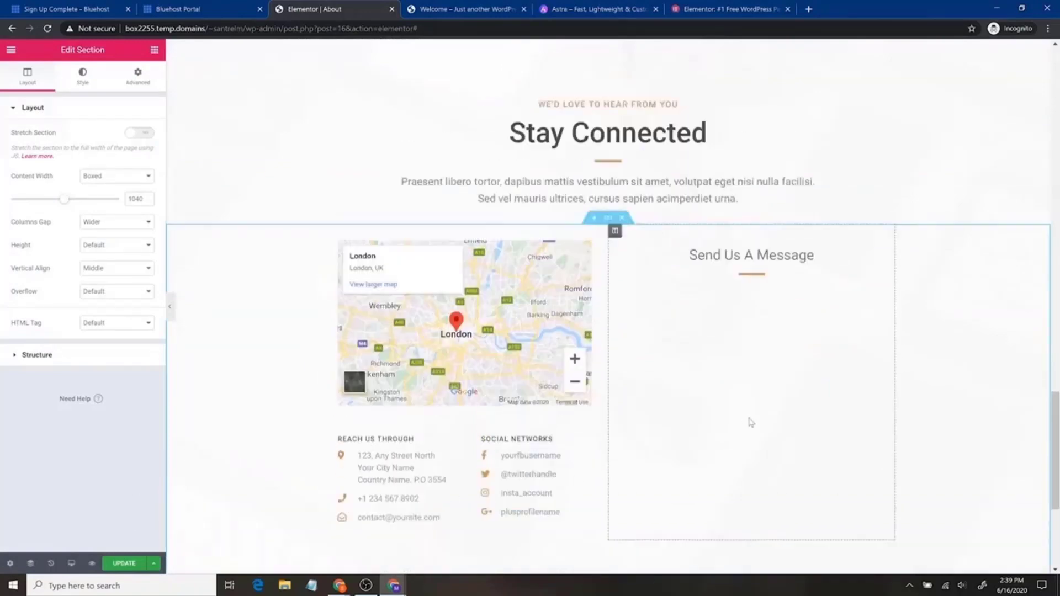
scroll(750, 423, "up", 10)
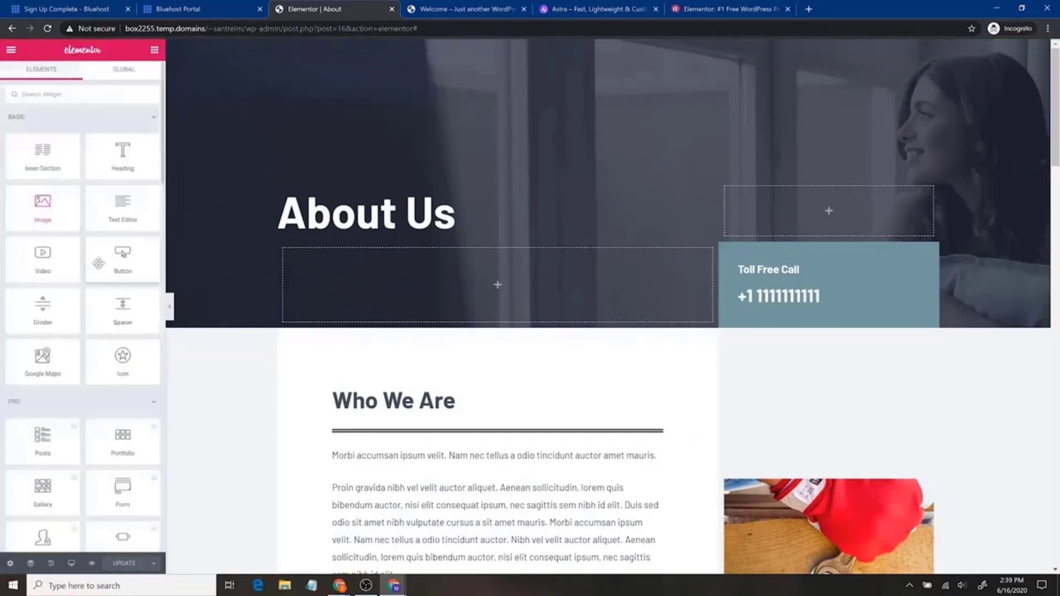
left_click(11, 50)
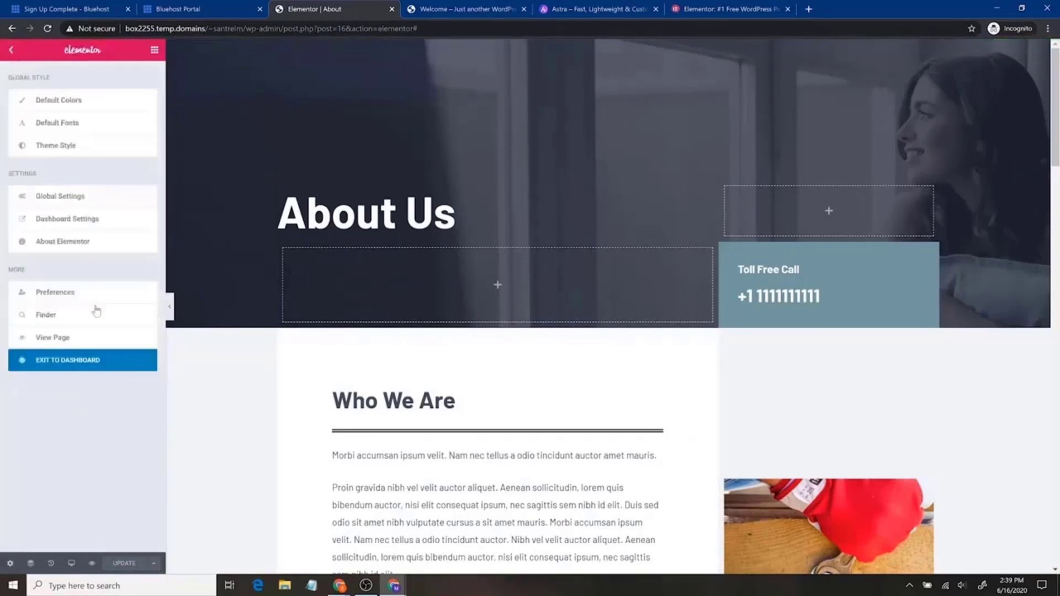
left_click(97, 364)
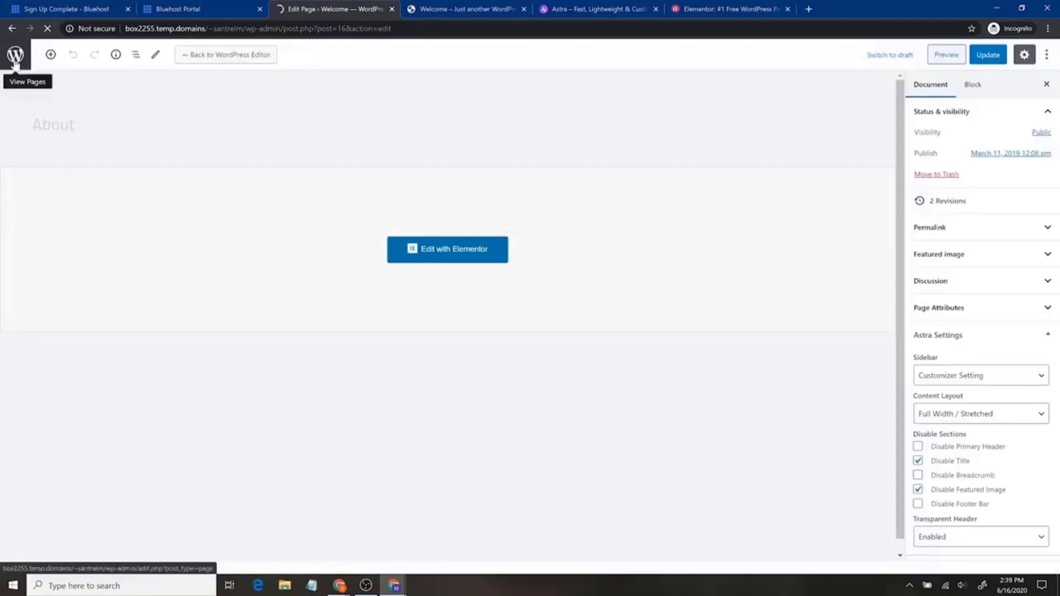
left_click(14, 53)
Review the Site Title and Tagline in the WordPress General Settings.
mouse_move(42, 106)
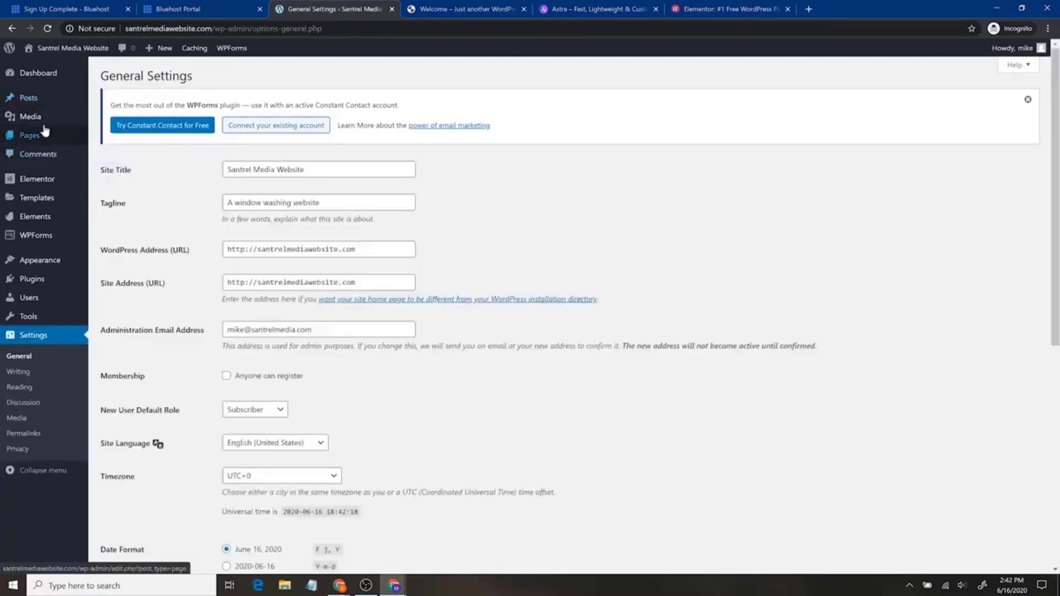
mouse_move(39, 123)
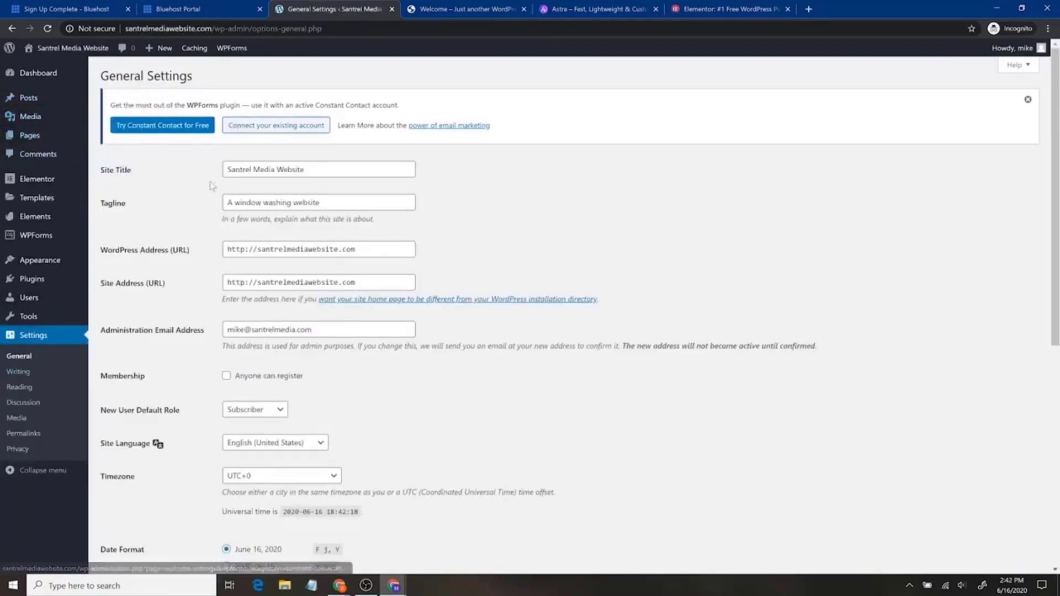
left_click_drag(223, 171, 345, 183)
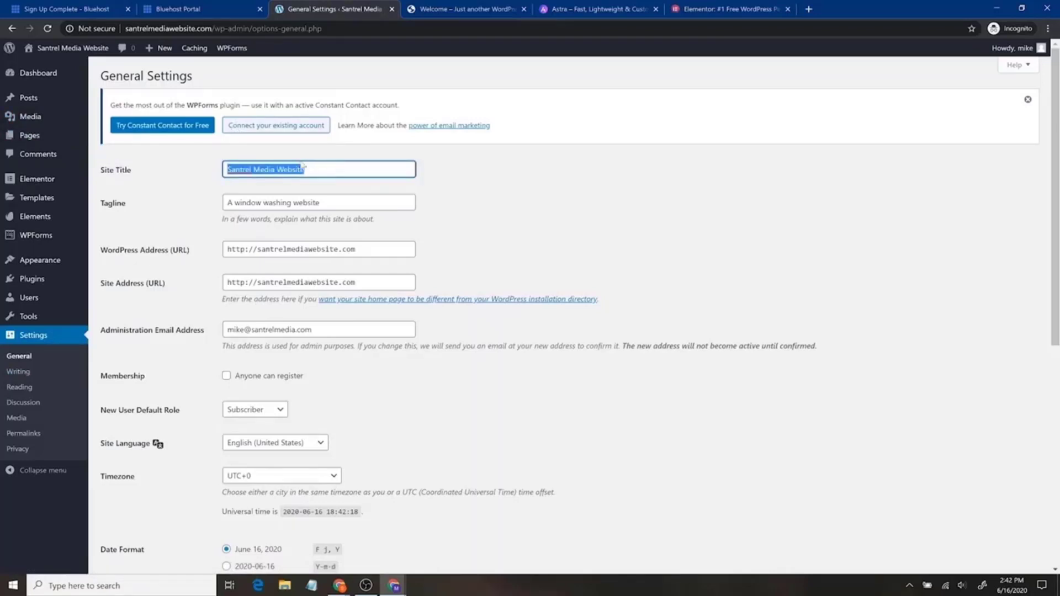
left_click_drag(322, 203, 211, 225)
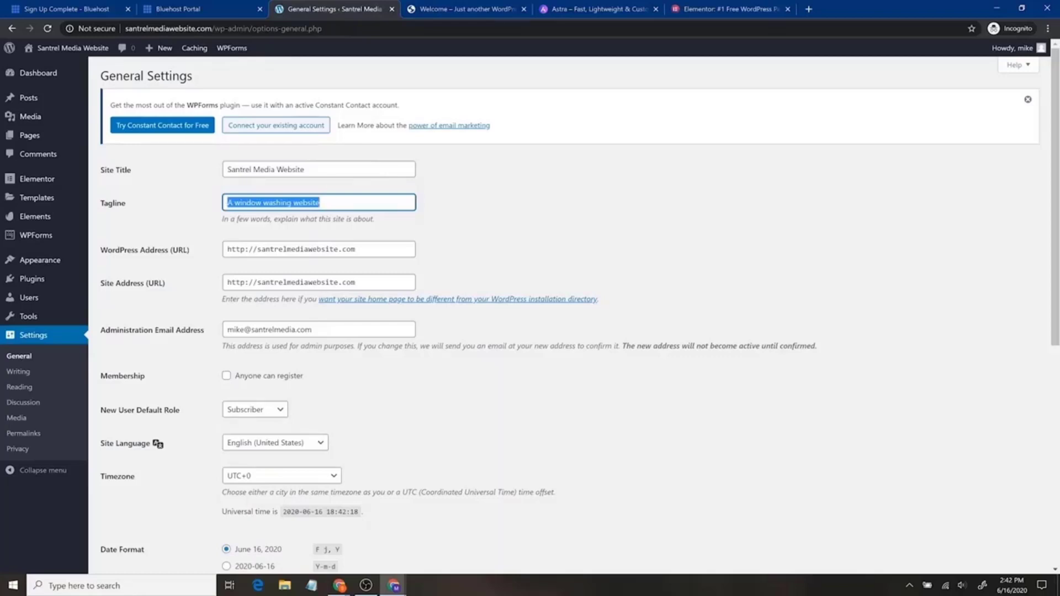
Switch to the Bluehost portal and check the site address in its site selector.
left_click(233, 6)
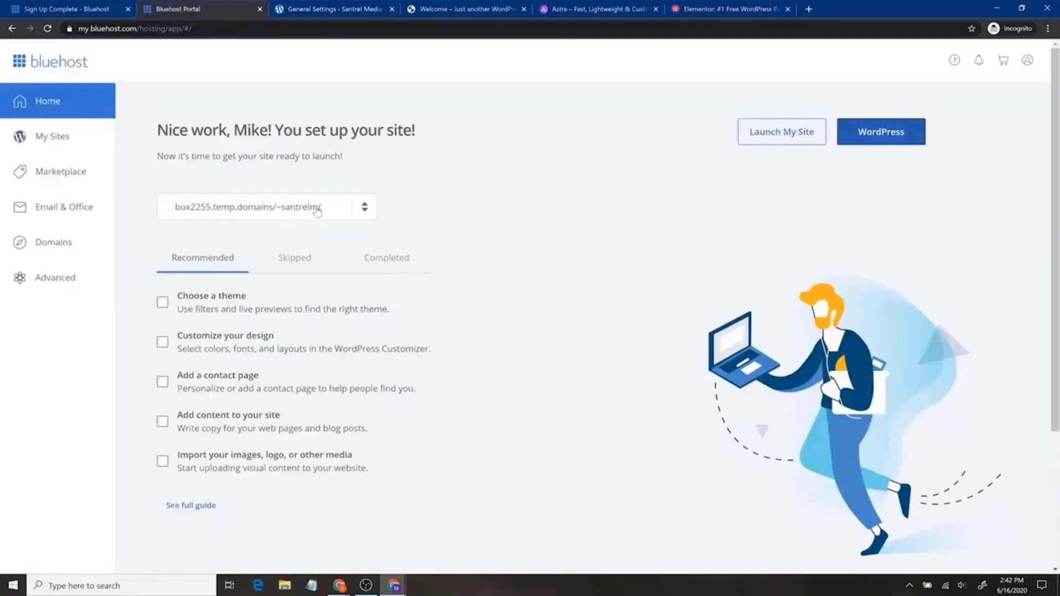
left_click(367, 212)
left_click(418, 201)
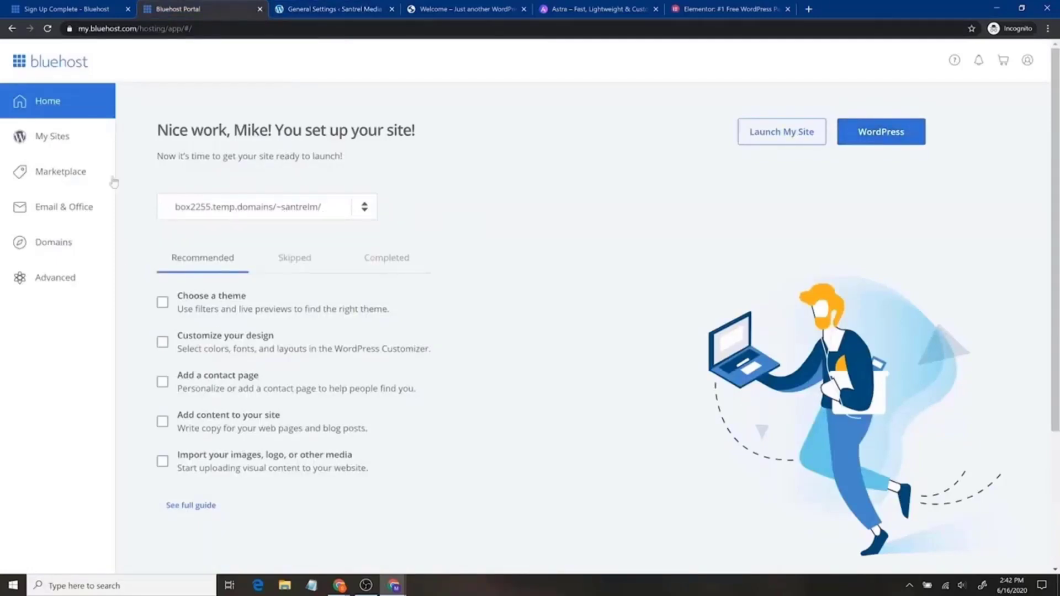
Copy the WordPress Address (URL) in General Settings and compare it with the site address shown in the Bluehost portal.
left_click(298, 5)
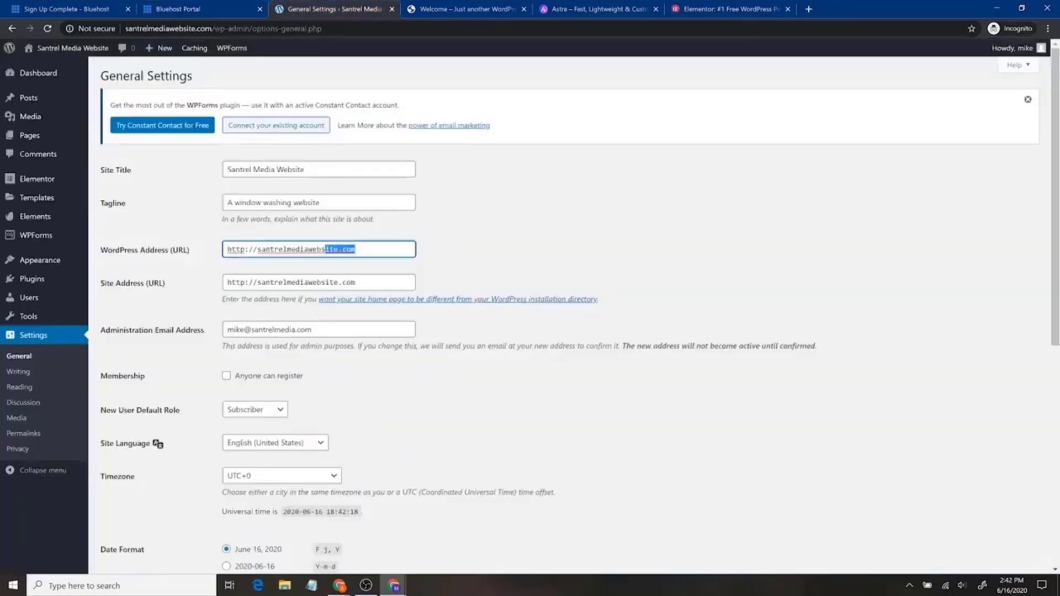
key("Tab")
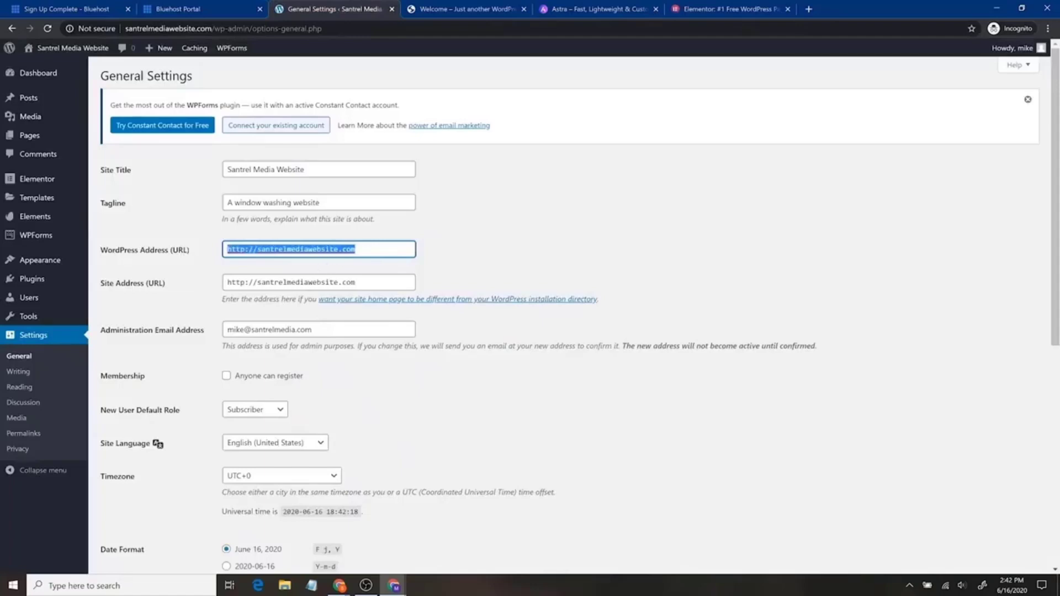
left_click(197, 250)
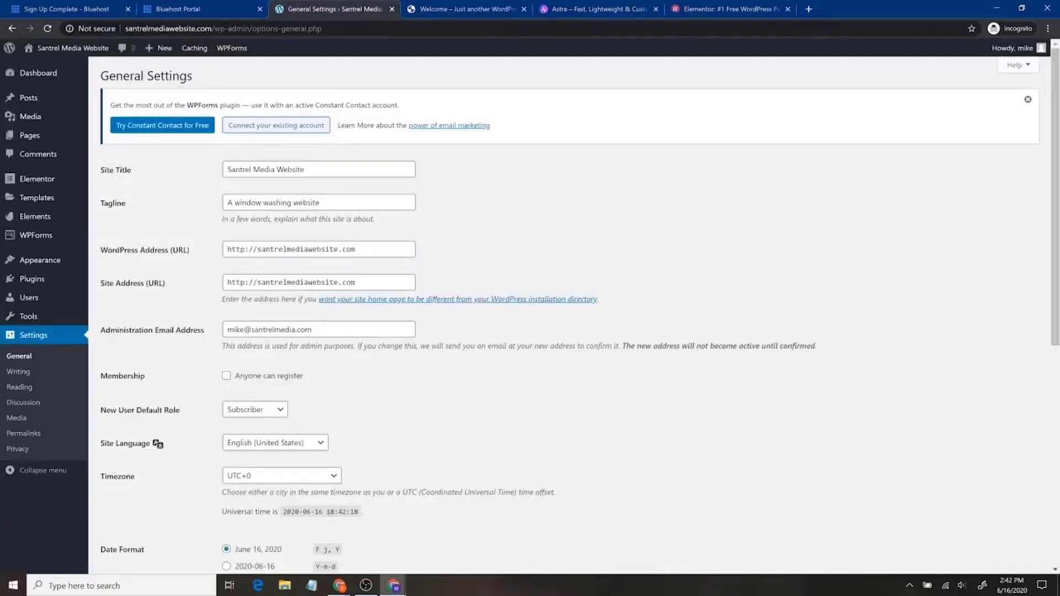
left_click_drag(227, 250, 357, 249)
key("ctrl+c")
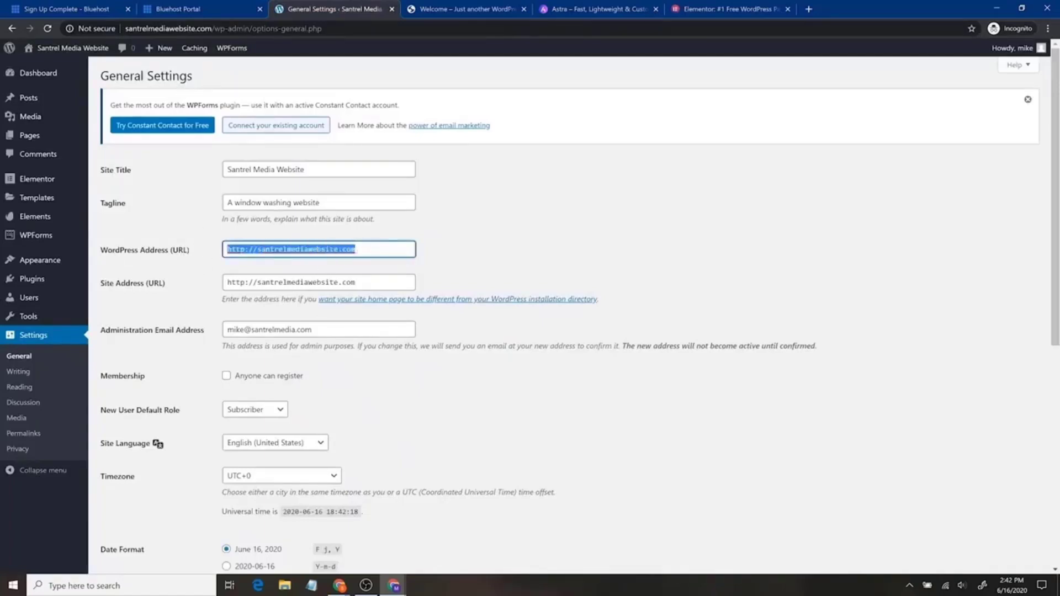
left_click(236, 8)
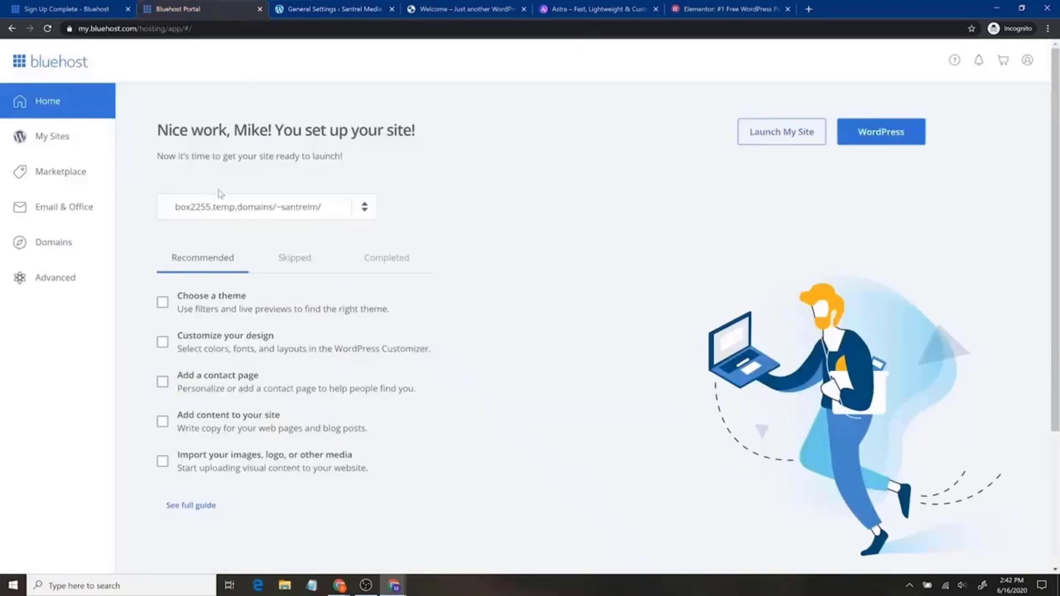
left_click(329, 8)
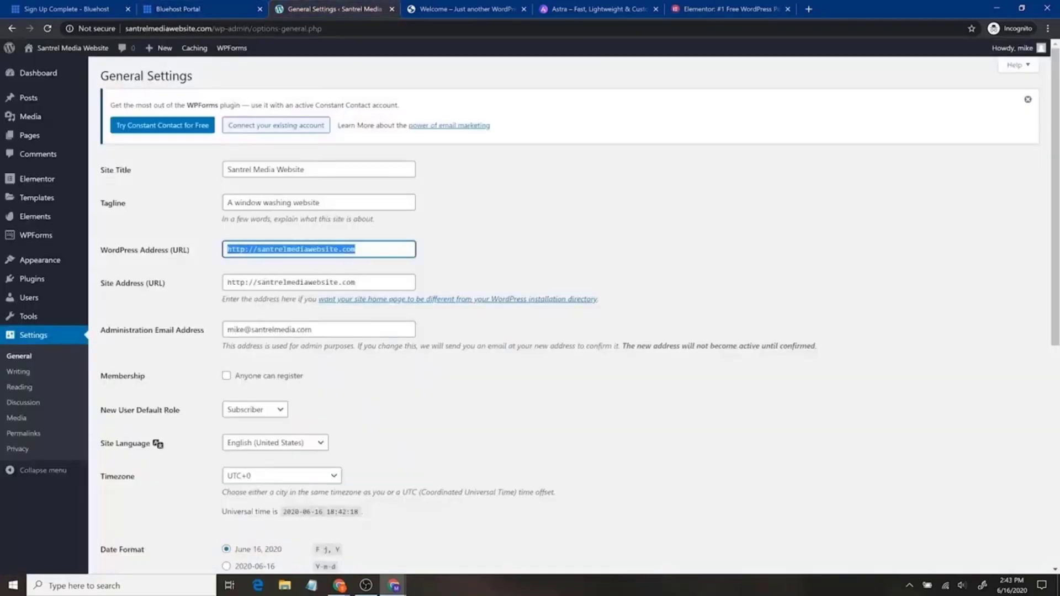
left_click(240, 249)
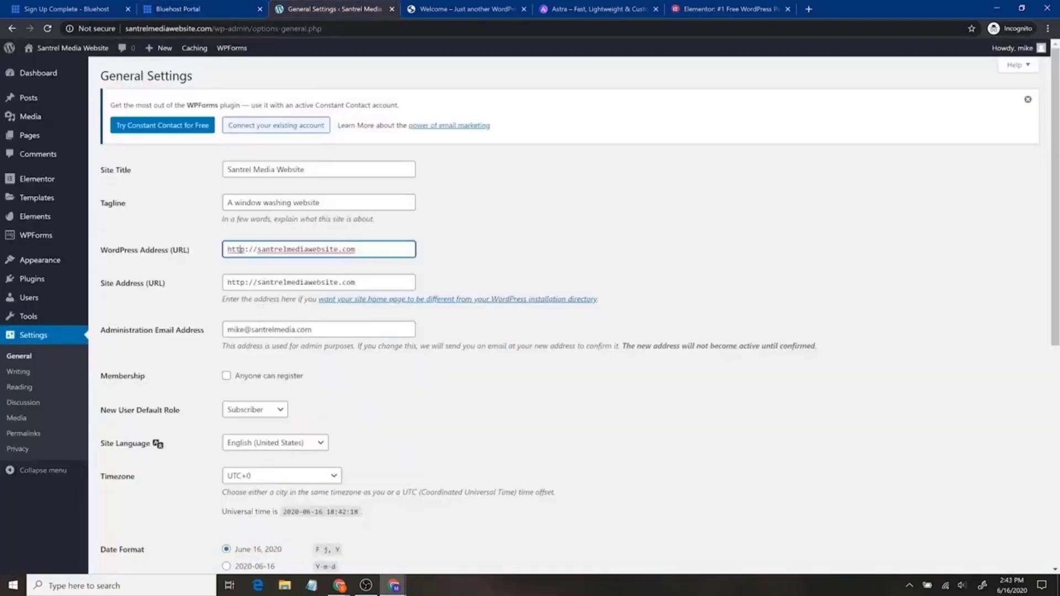
left_click(245, 249)
type("s")
left_click(247, 283)
type("s")
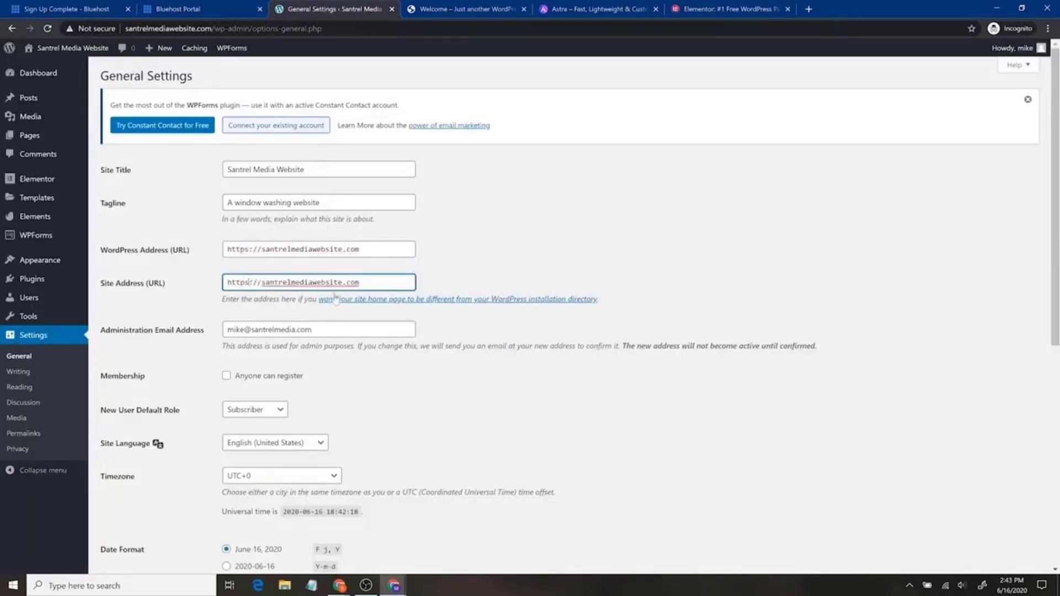
left_click(297, 345)
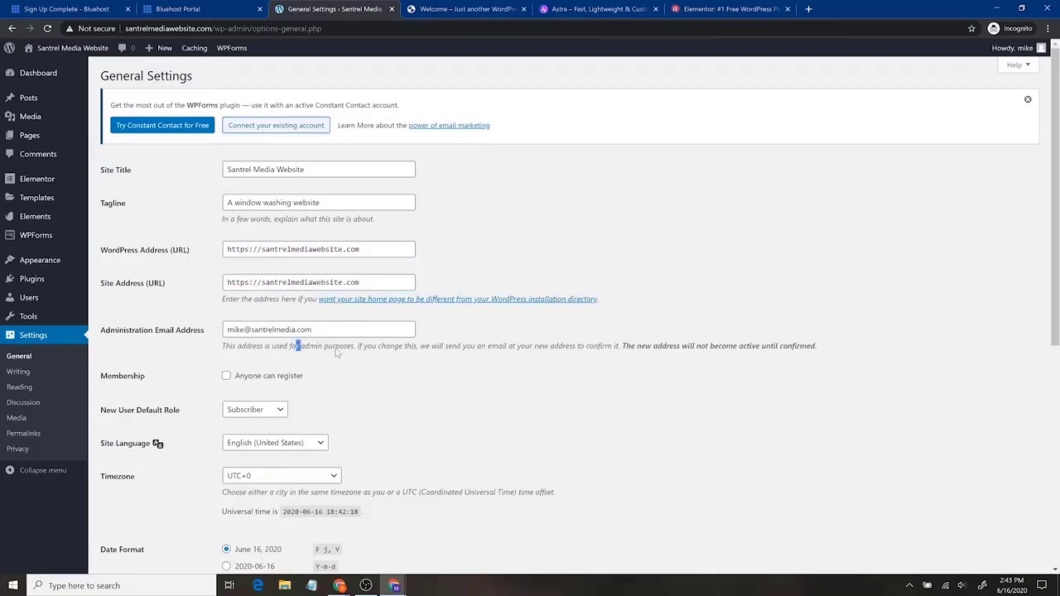
scroll(338, 354, "down", 7)
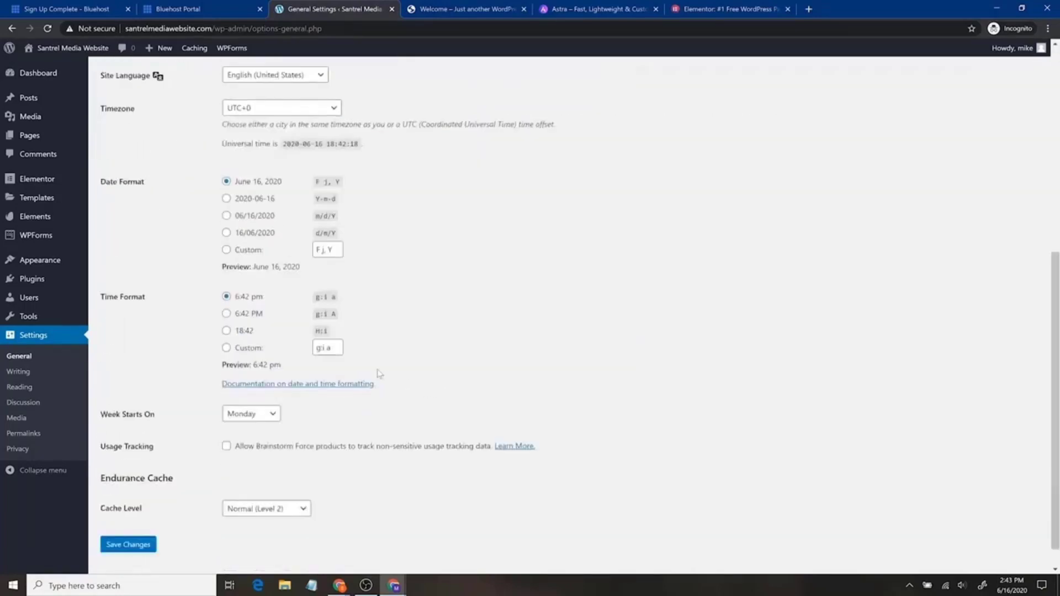
scroll(406, 392, "down", 1)
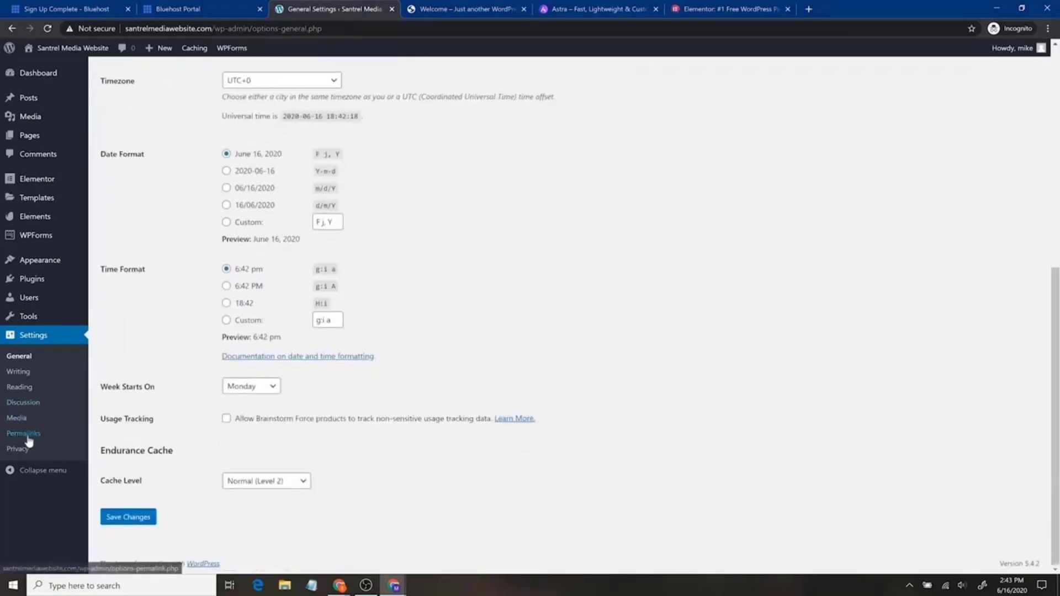
left_click(140, 516)
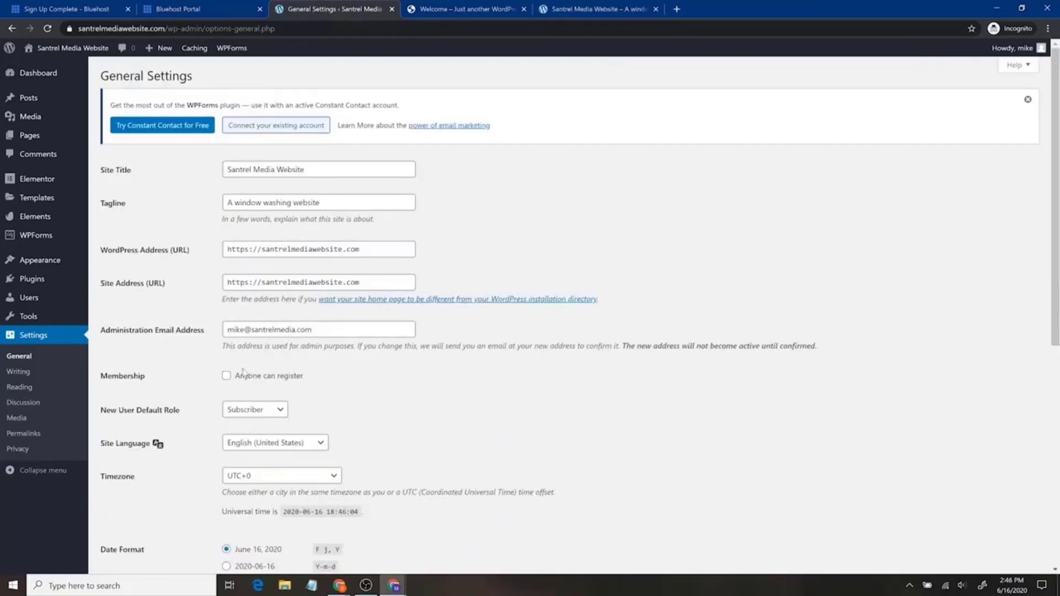
Look over the saved General Settings and examine the Permalink Settings for the URL structure in use.
scroll(499, 404, "down", 3)
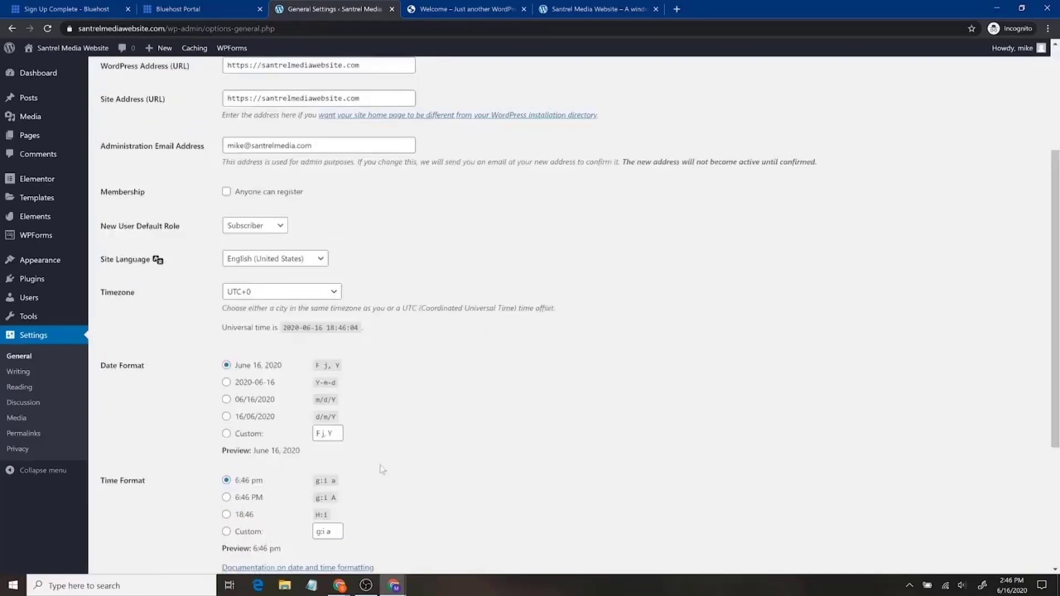
left_click(29, 437)
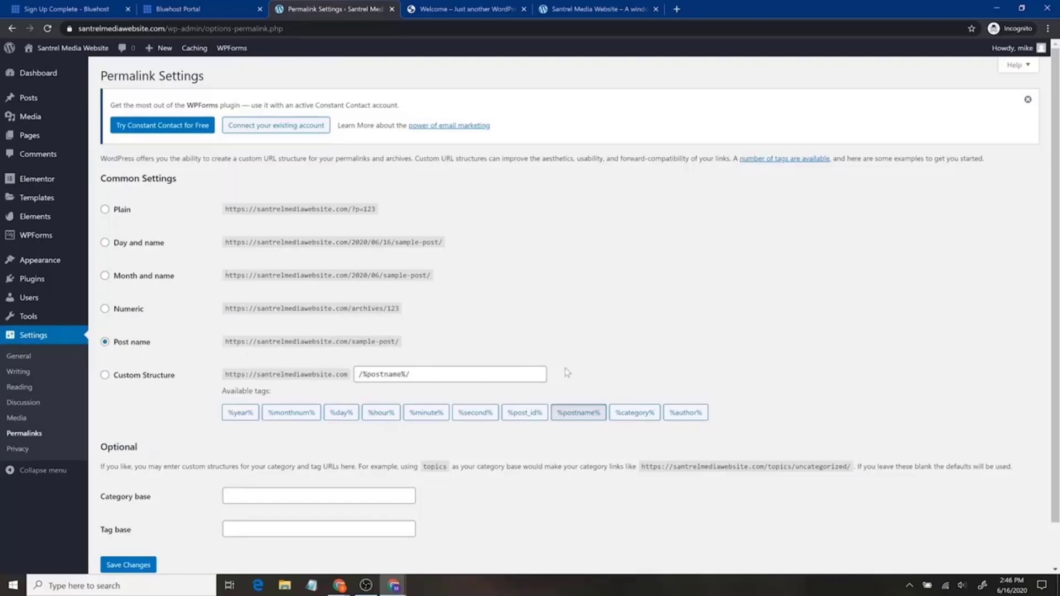
scroll(567, 373, "down", 2)
scroll(567, 373, "up", 2)
mouse_move(59, 270)
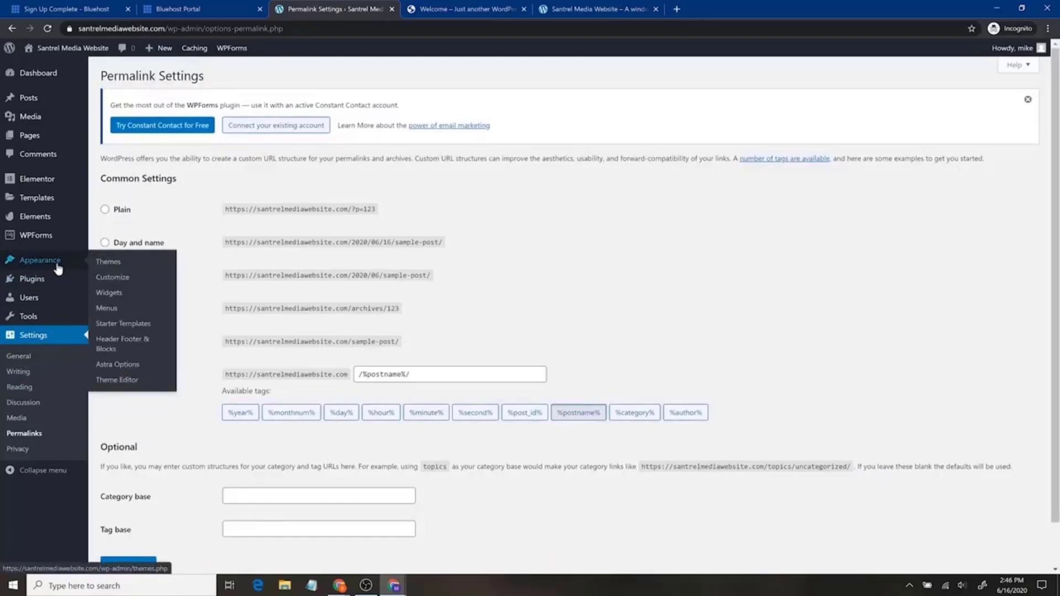
left_click(616, 13)
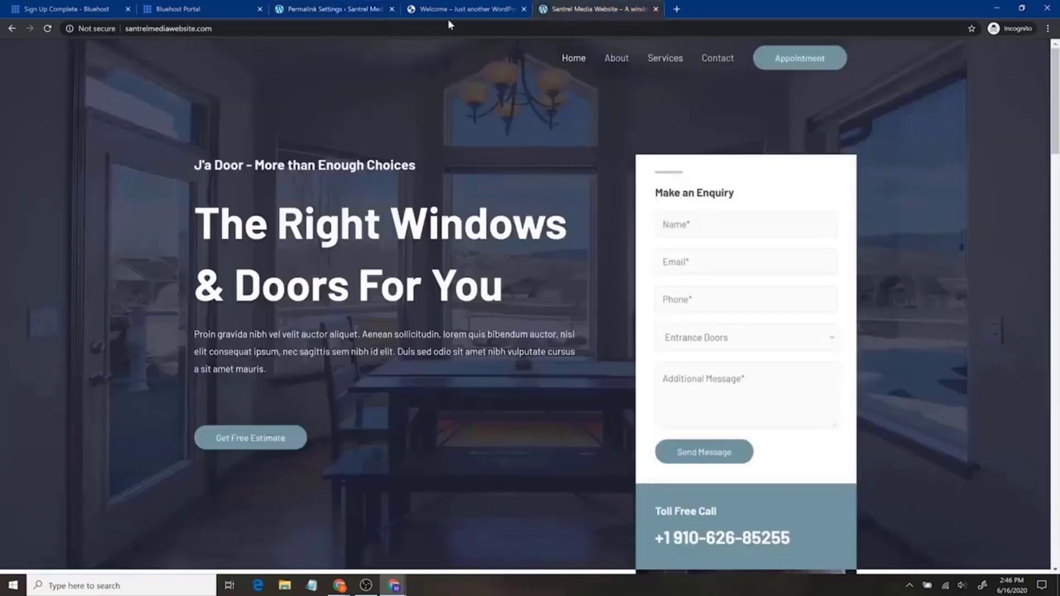
left_click(165, 28)
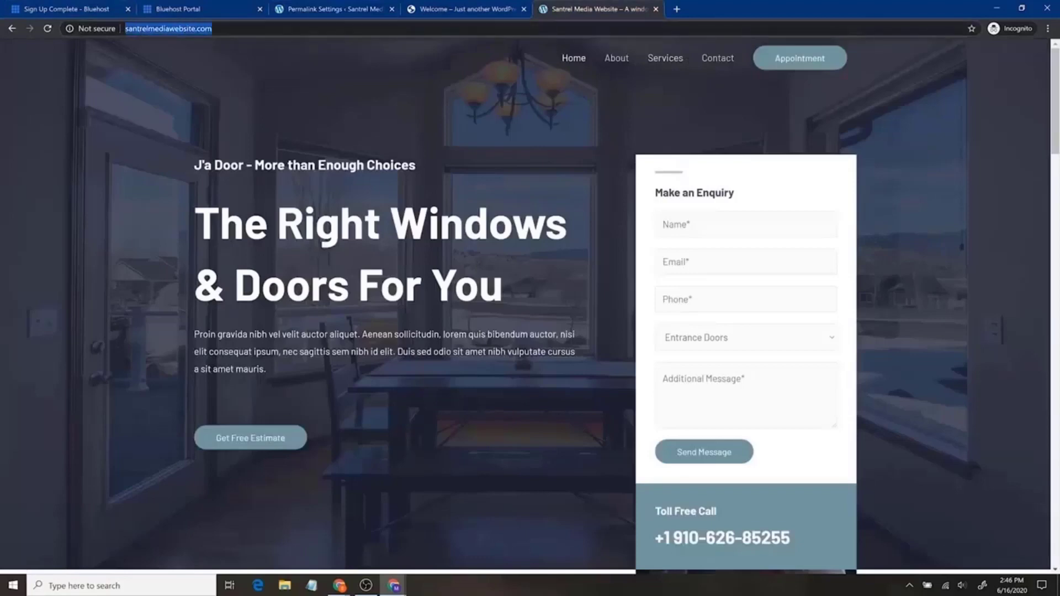
key("ctrl+v")
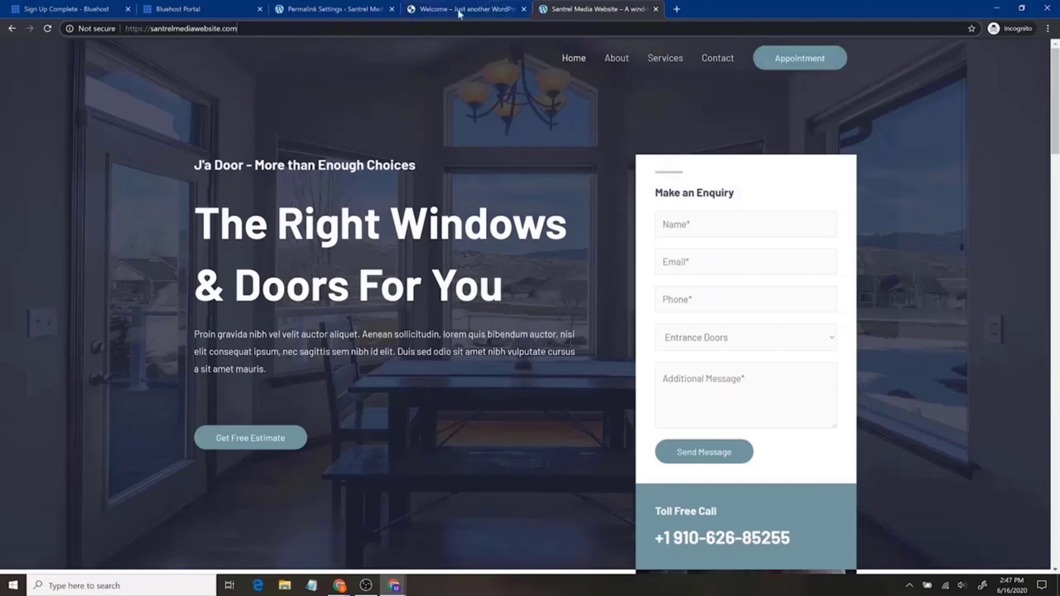
Open the WordPress navigation menu editor and remove the Contact item from the menu.
left_click(336, 9)
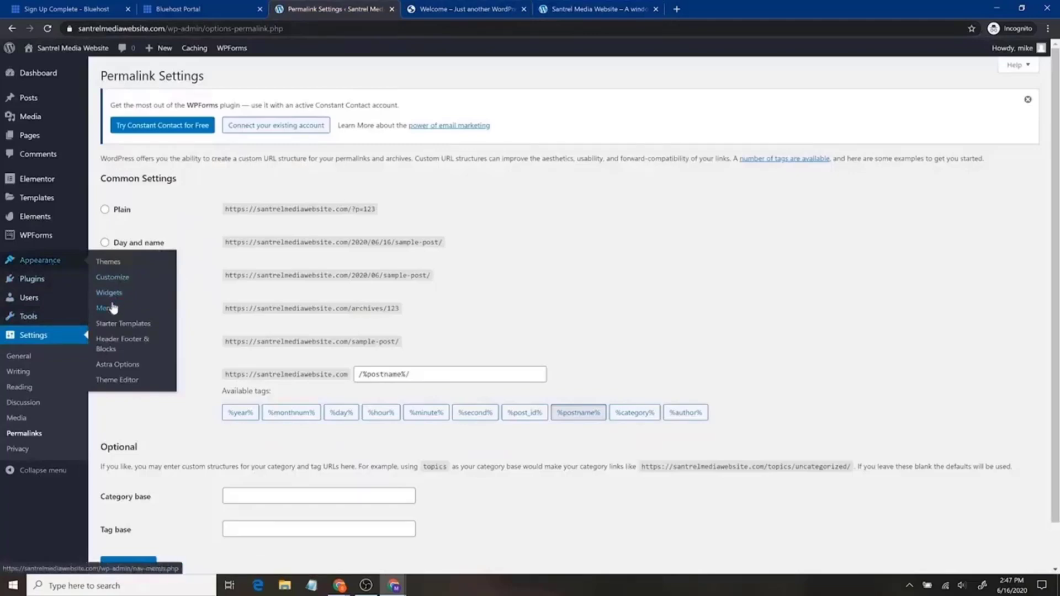
left_click(113, 307)
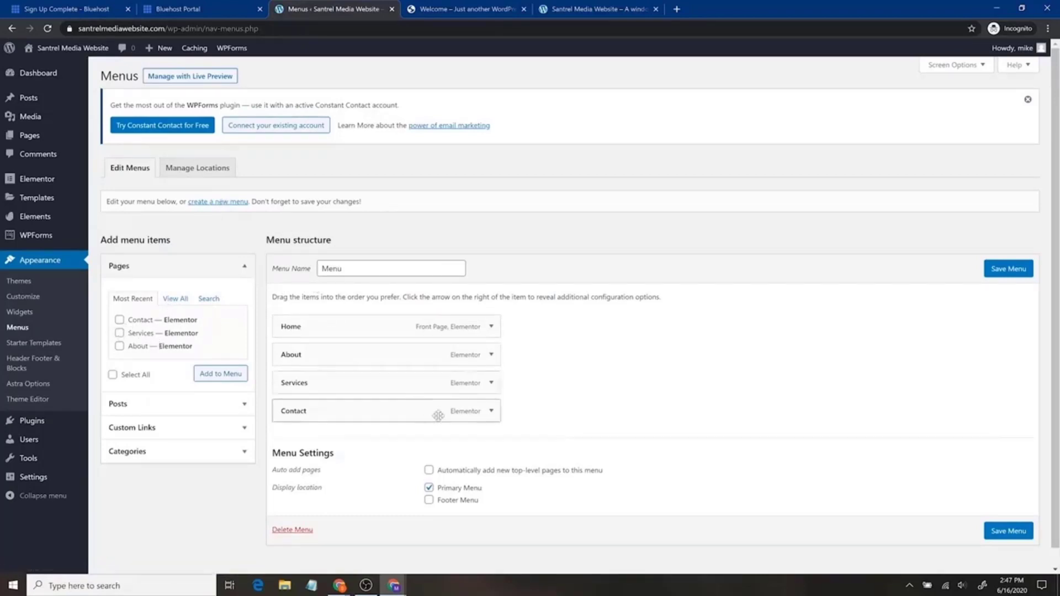
left_click(491, 412)
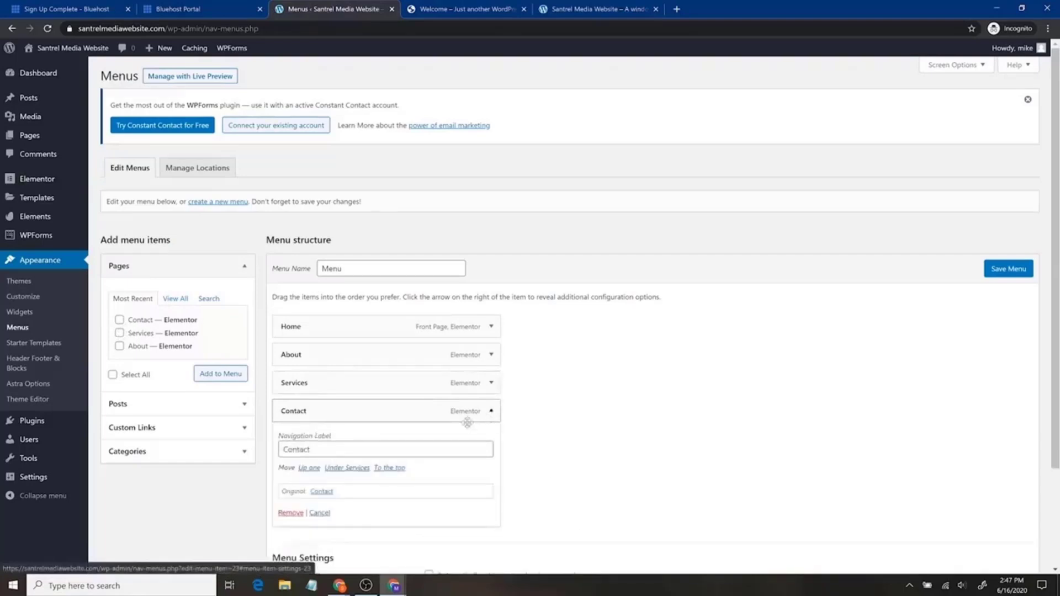
left_click(291, 513)
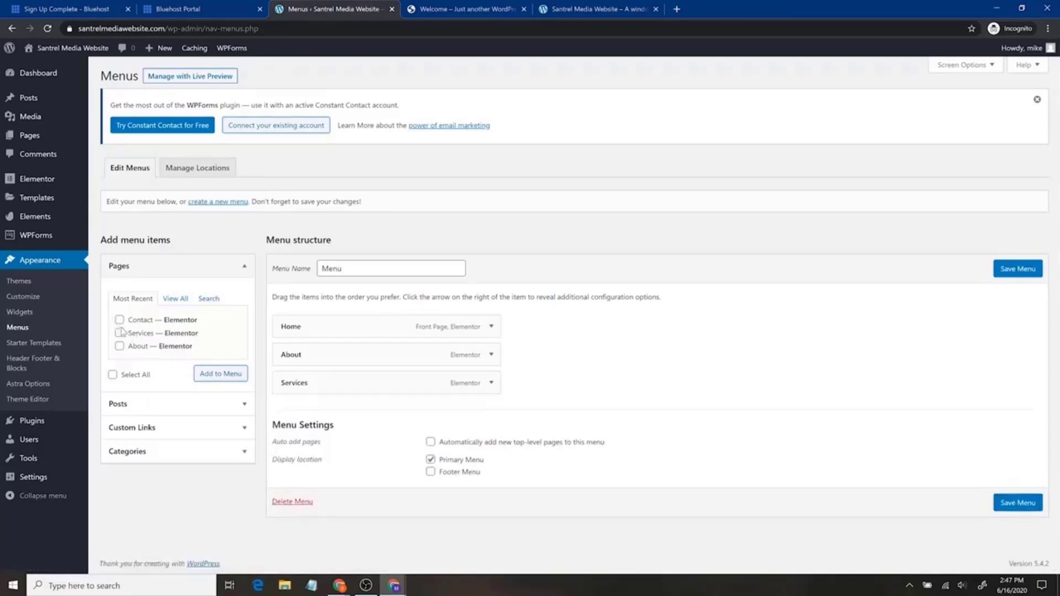
Add a custom link labelled "Instagram!" to the menu, save the menu, and reload the live site to check it.
left_click(119, 320)
left_click(138, 406)
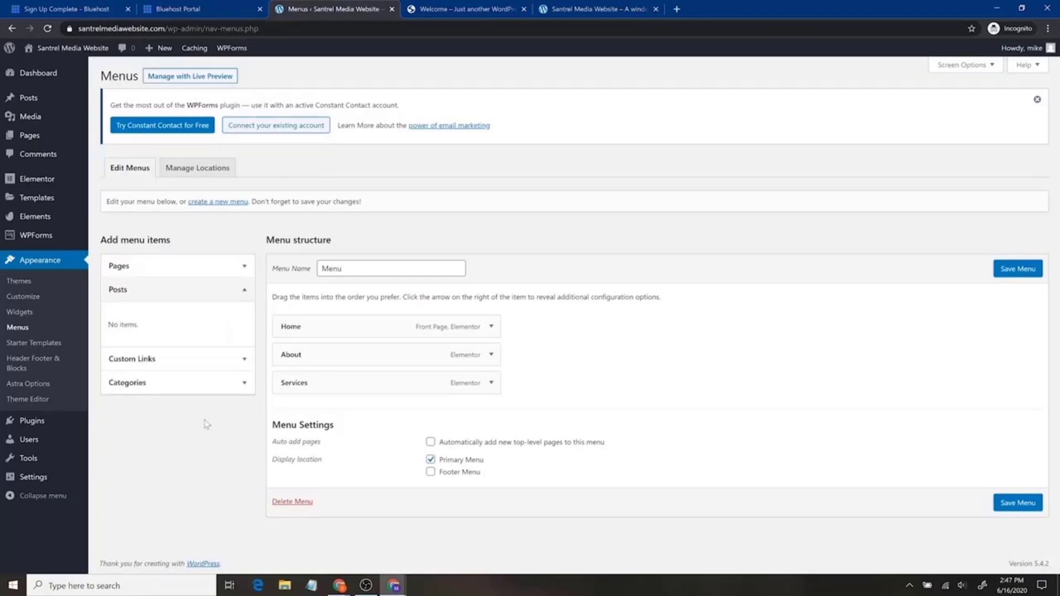
left_click(213, 360)
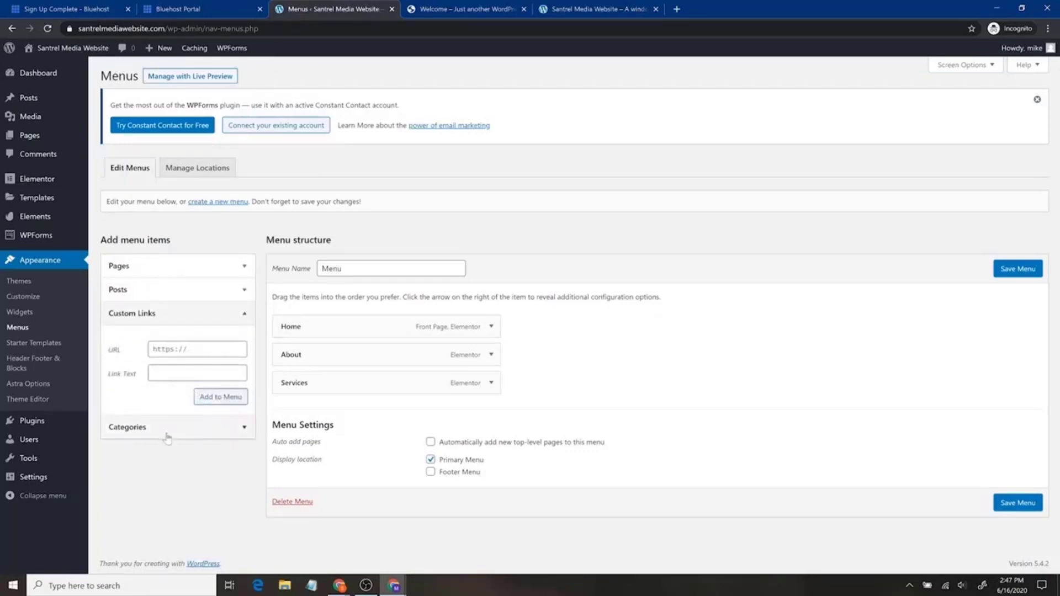
left_click(220, 397)
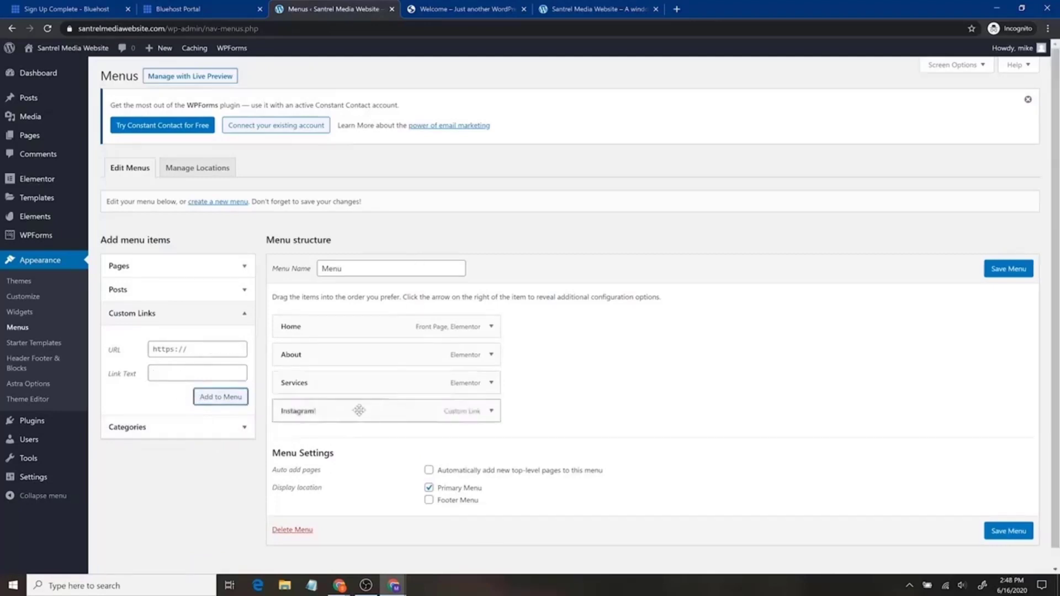
left_click(1025, 530)
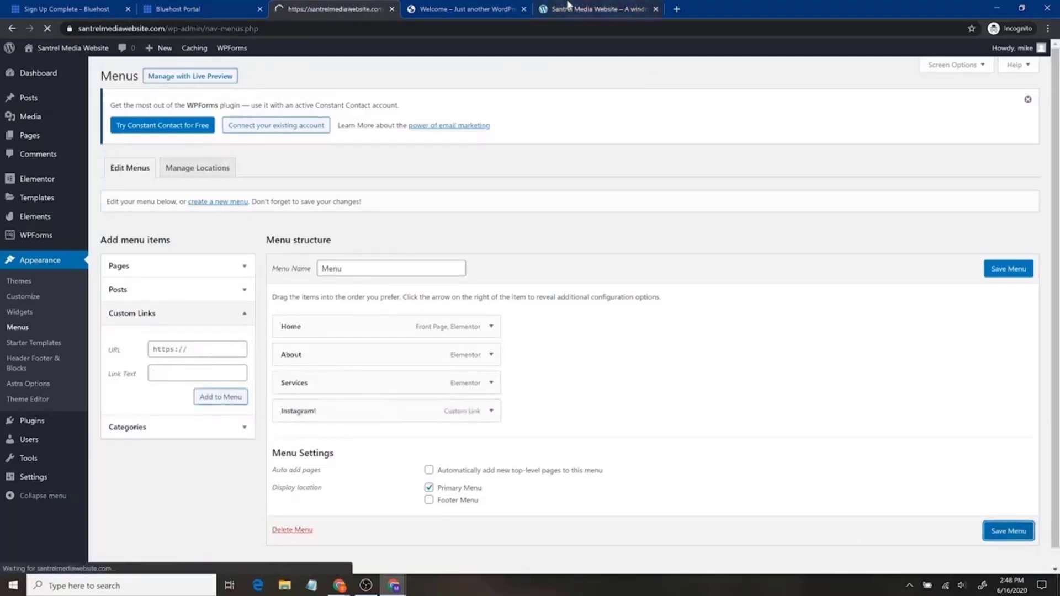
left_click(572, 8)
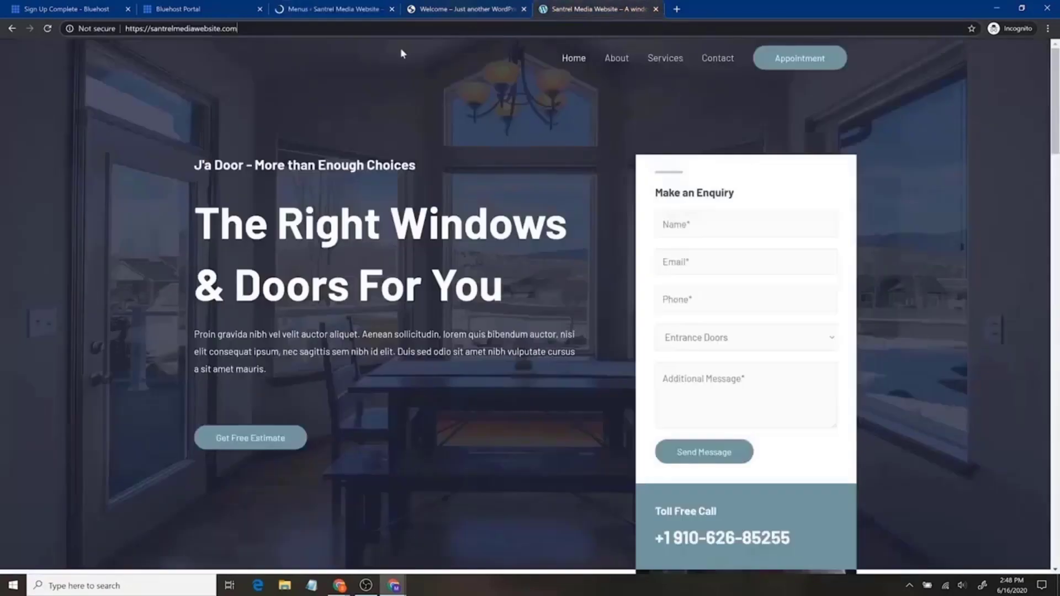
left_click(48, 30)
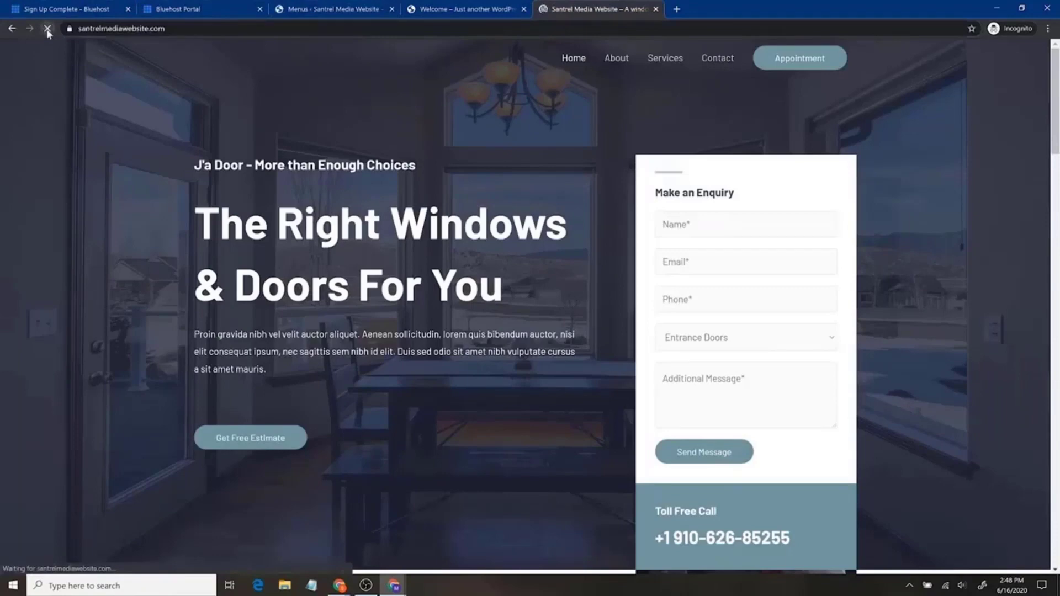
Make Instagram! a sub item of About, save the menu, and reload the live site to check it.
left_click(337, 9)
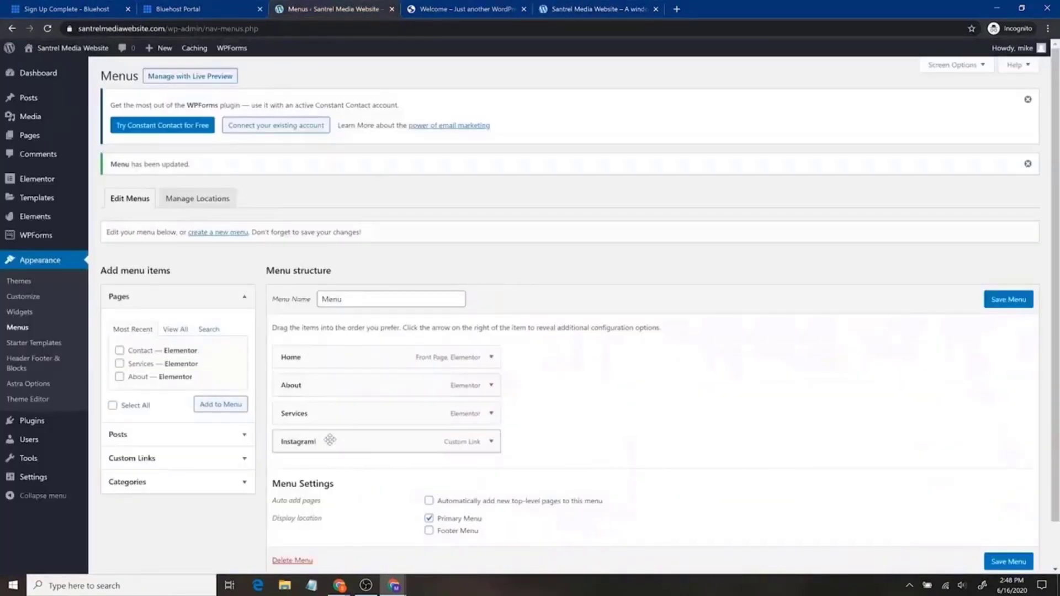
left_click_drag(332, 441, 339, 411)
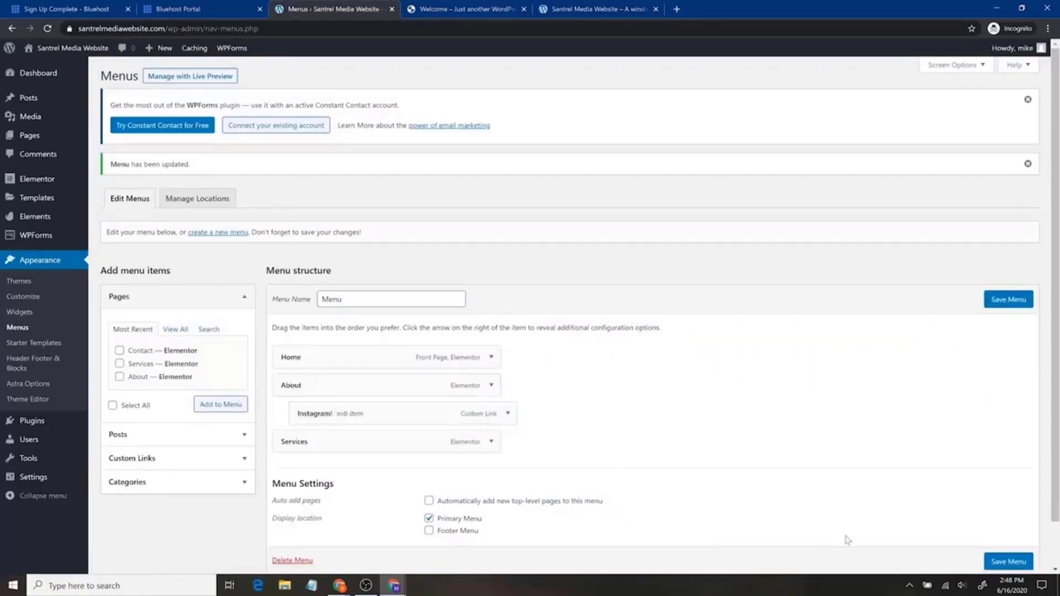
left_click(1011, 562)
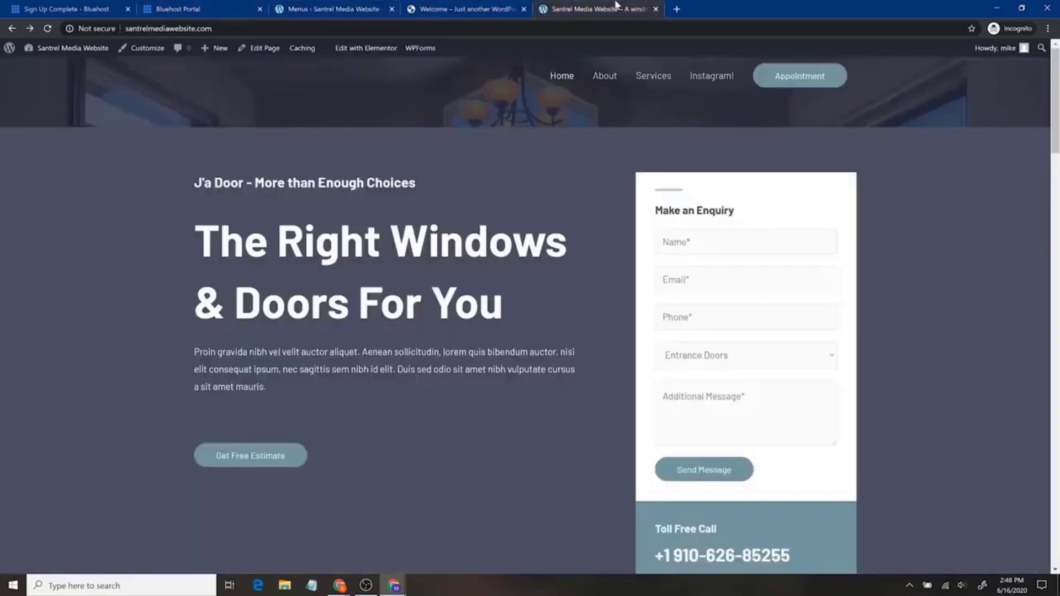
left_click(597, 8)
left_click(48, 28)
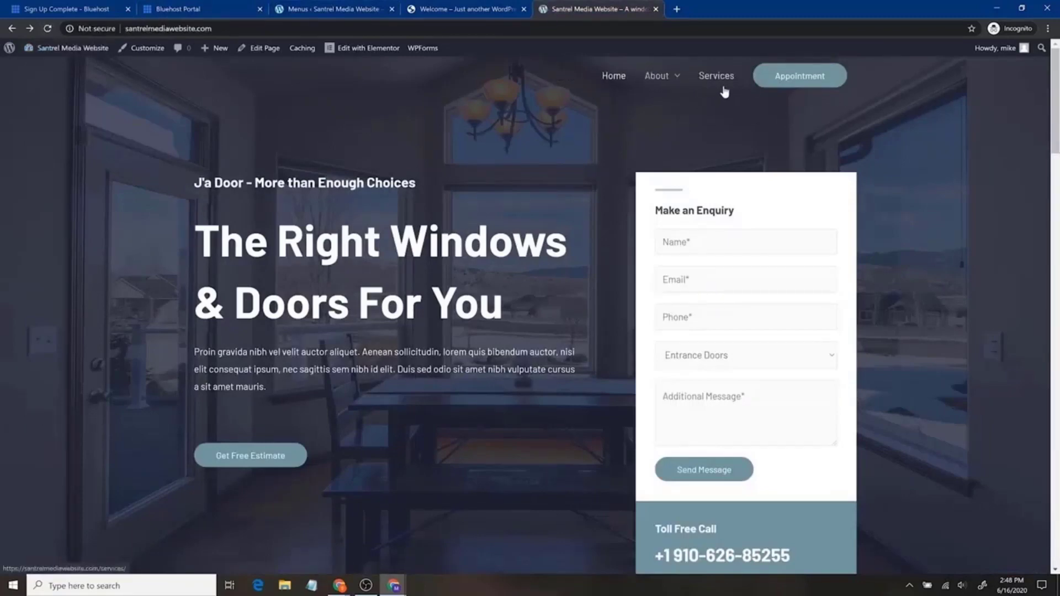
mouse_move(680, 78)
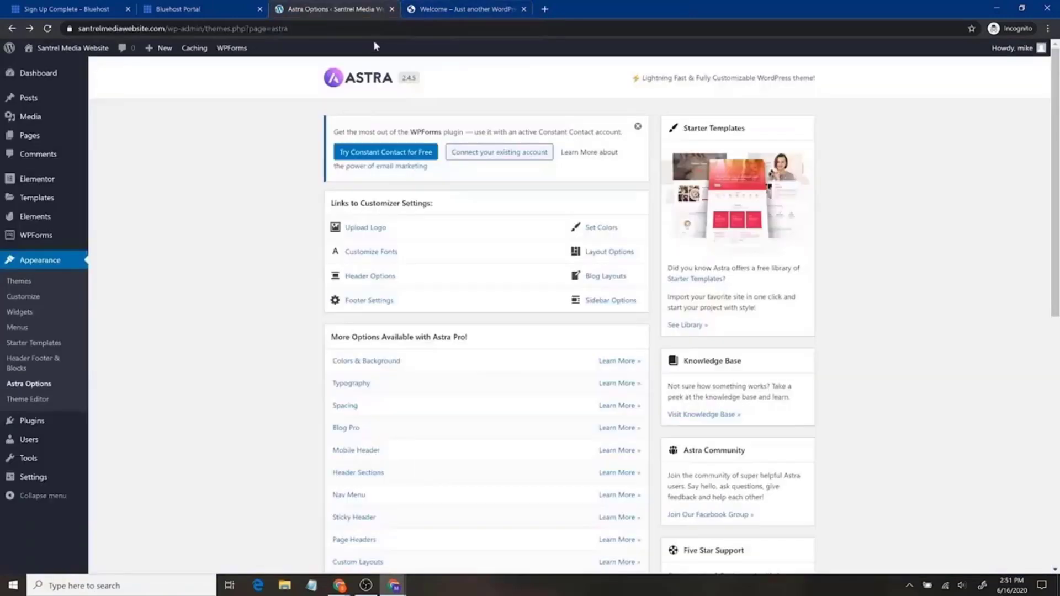
View the temporary-domain homepage with its logo, and open the header's Site Identity settings in the WordPress customizer.
left_click(470, 7)
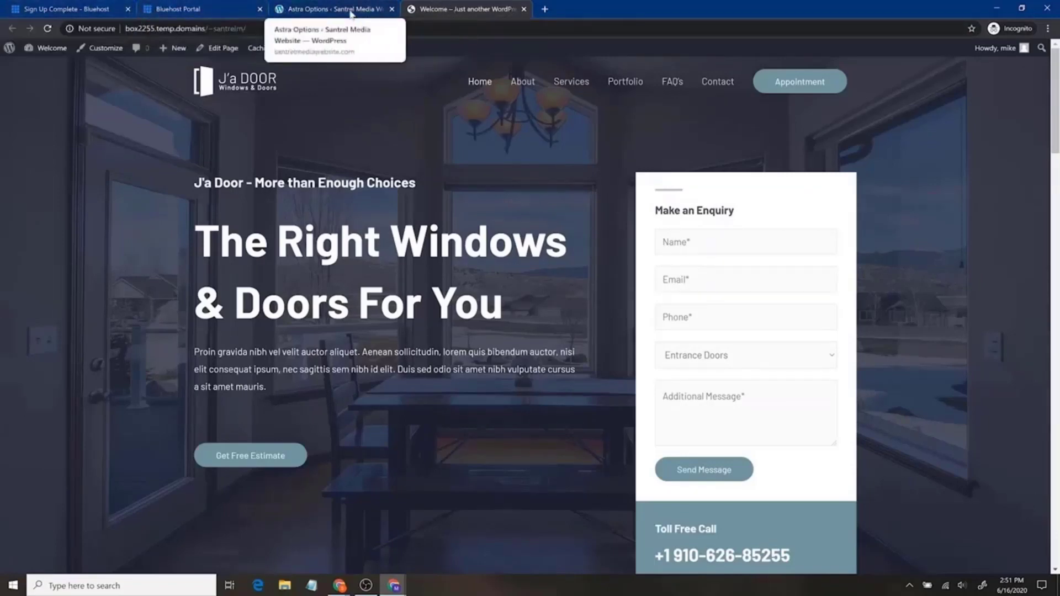
left_click(307, 15)
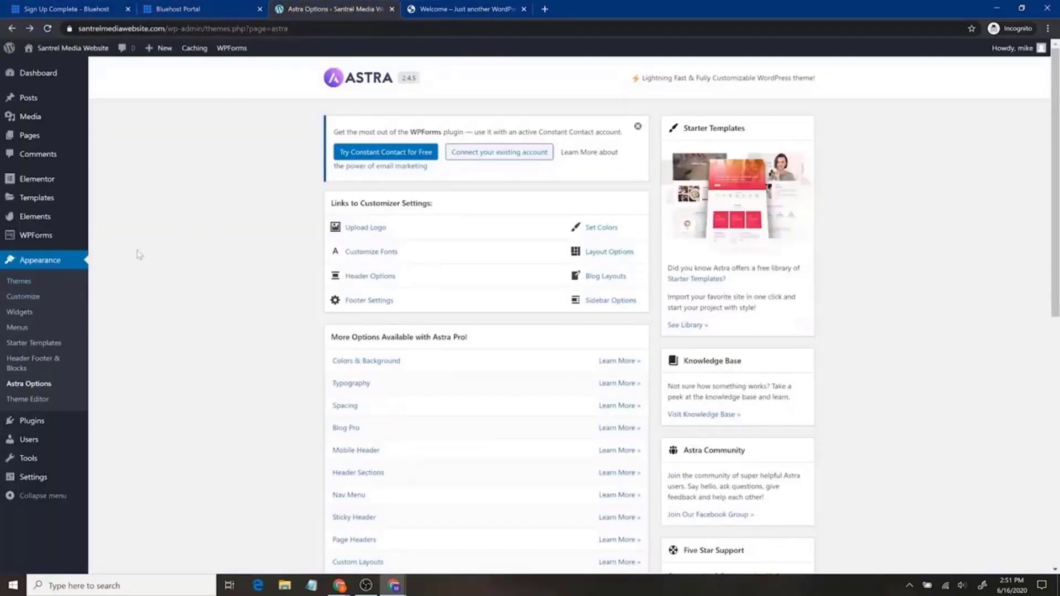
left_click(31, 298)
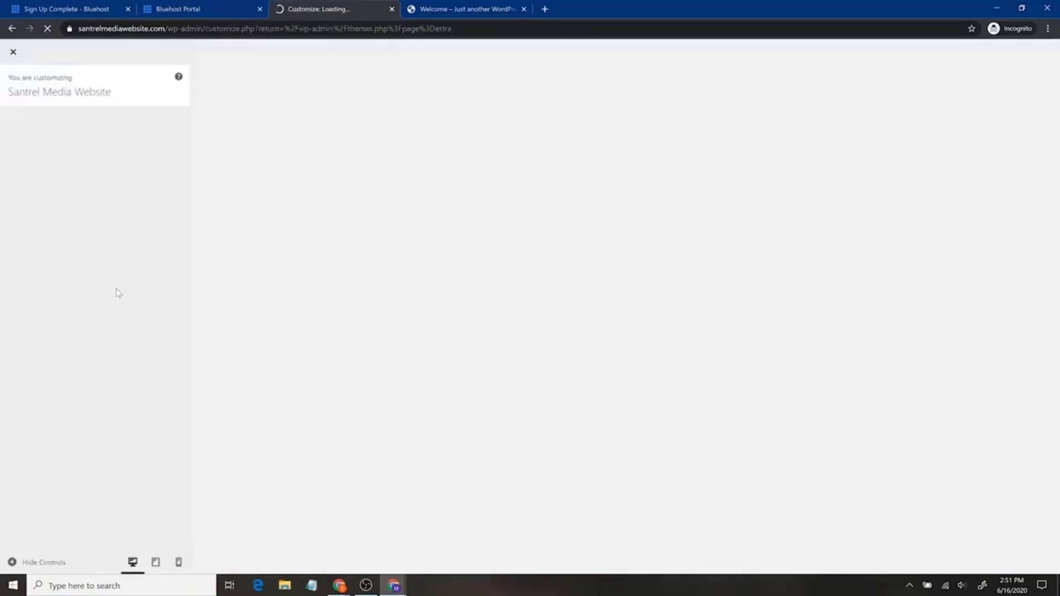
key("alt+Tab")
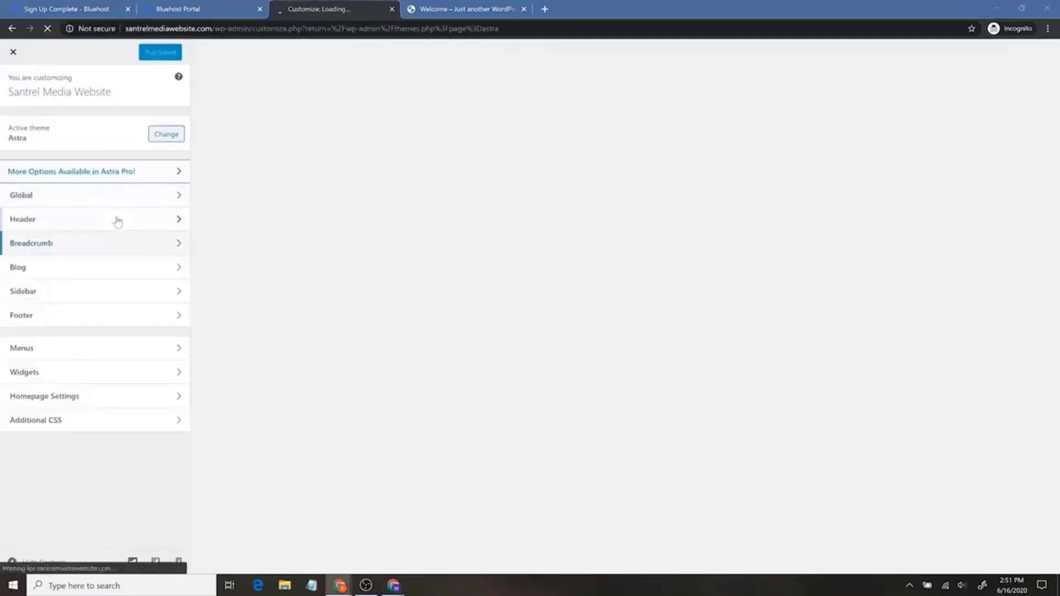
left_click(117, 218)
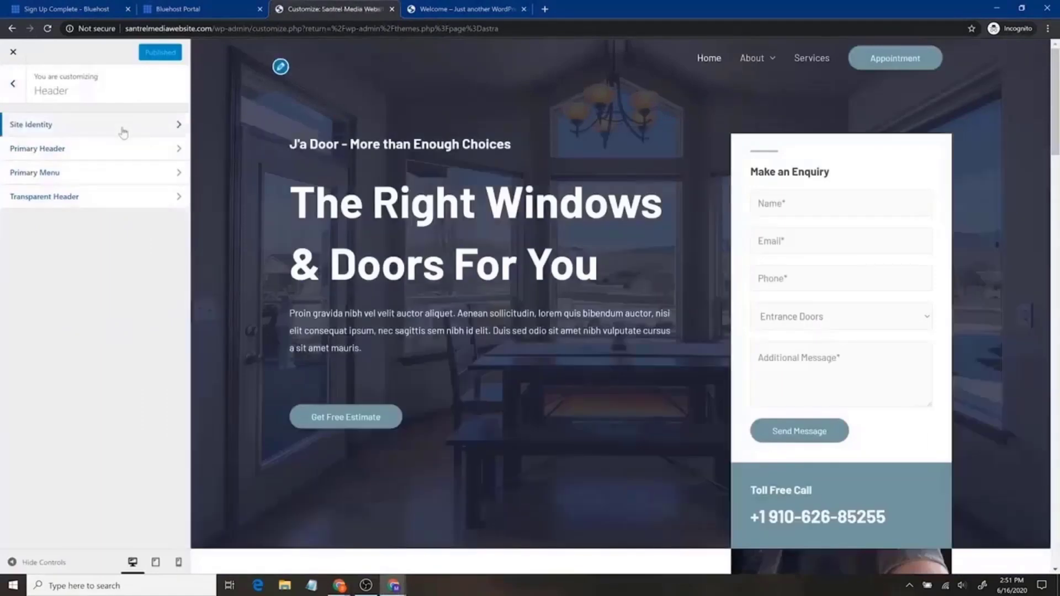
left_click(123, 131)
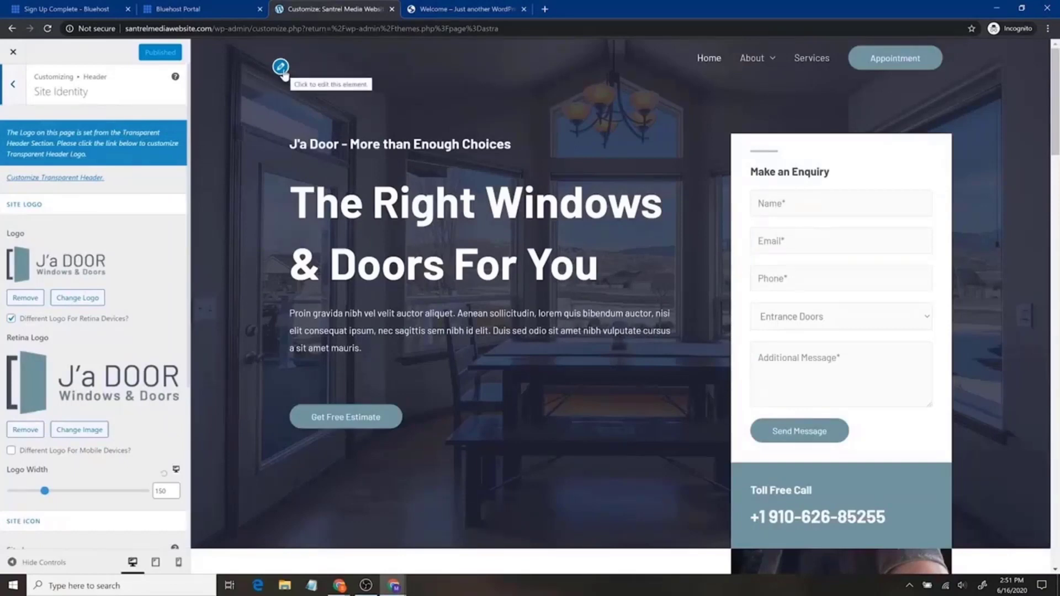
Set the site icon to morning-view.jpg from the media library, cropped around the woman drinking, and publish the change.
scroll(122, 381, "down", 3)
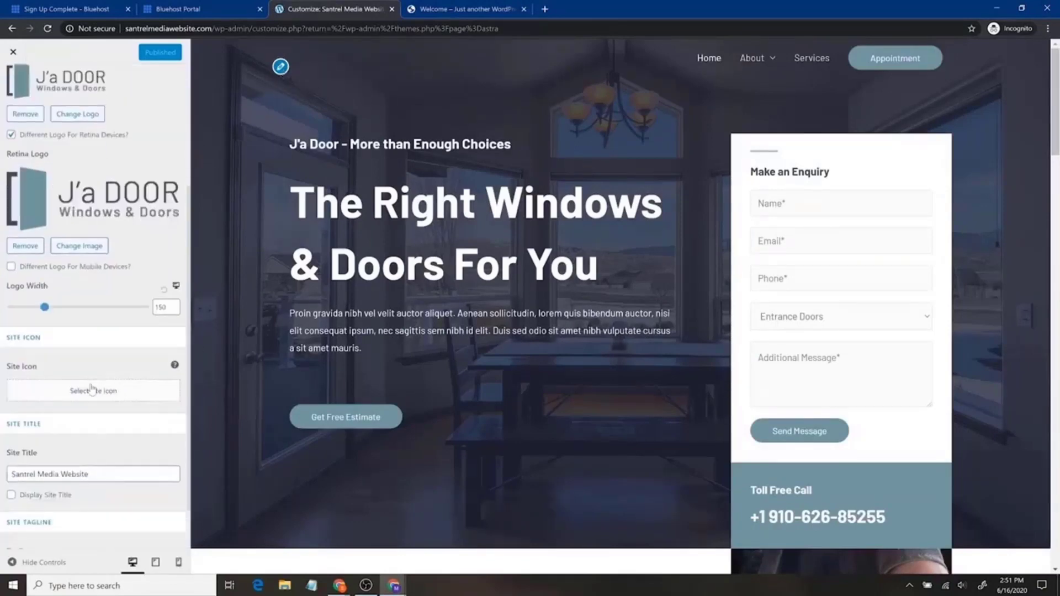
left_click(58, 392)
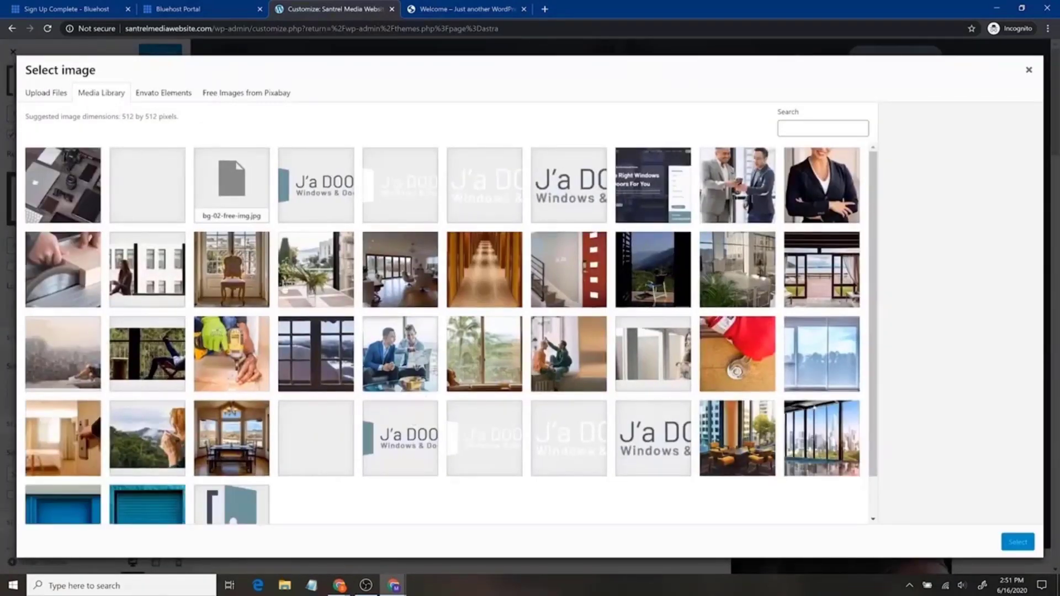
scroll(463, 302, "down", 1)
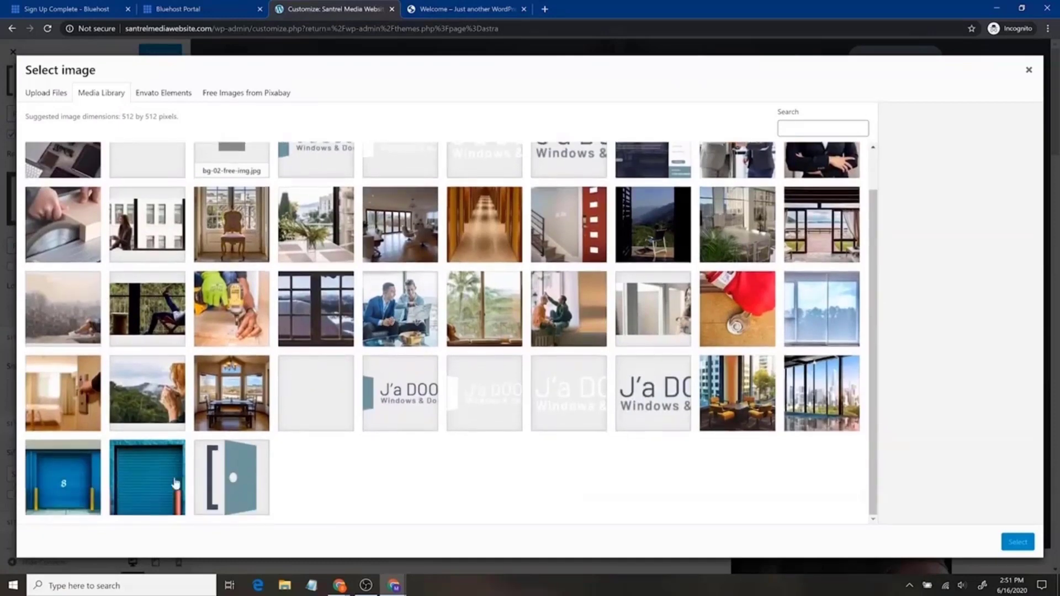
left_click(173, 414)
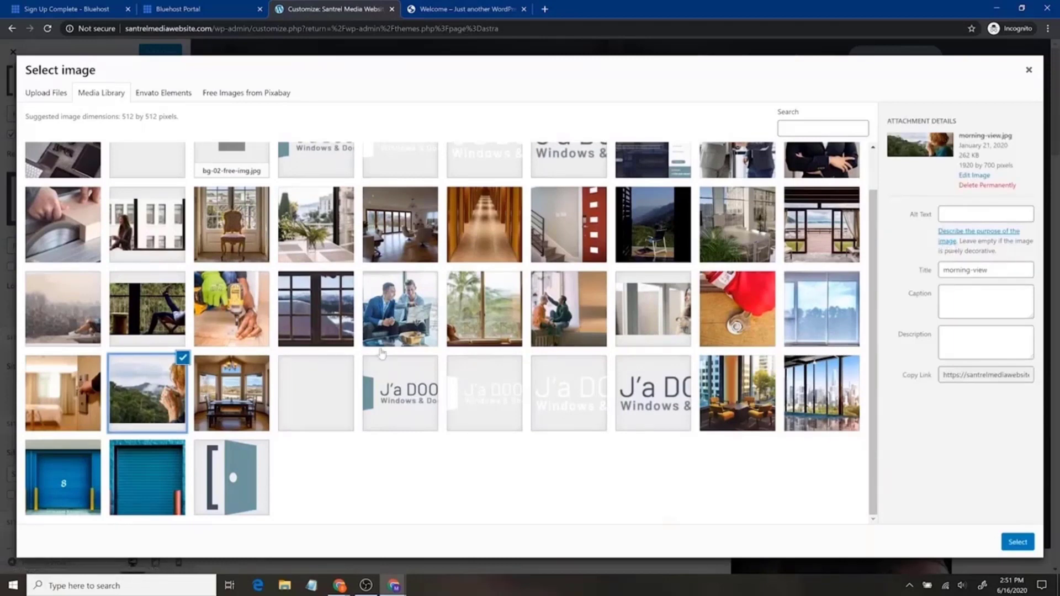
left_click(1018, 541)
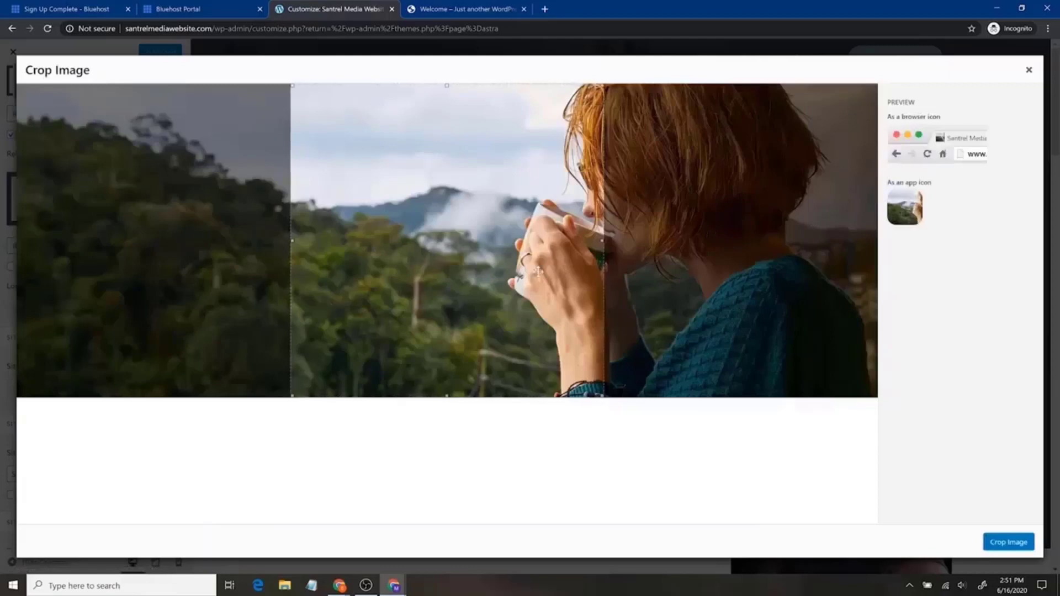
left_click_drag(540, 272, 683, 271)
left_click(1008, 542)
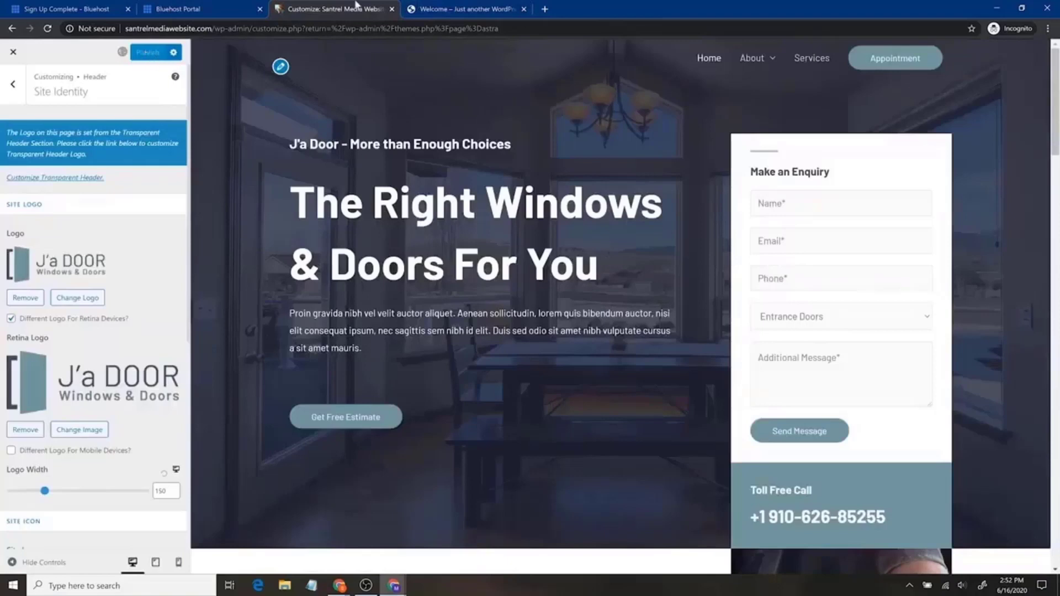
Open santrelmediawebsite.com in place of the temporary-domain page to check the site icon on the live site.
left_click(478, 8)
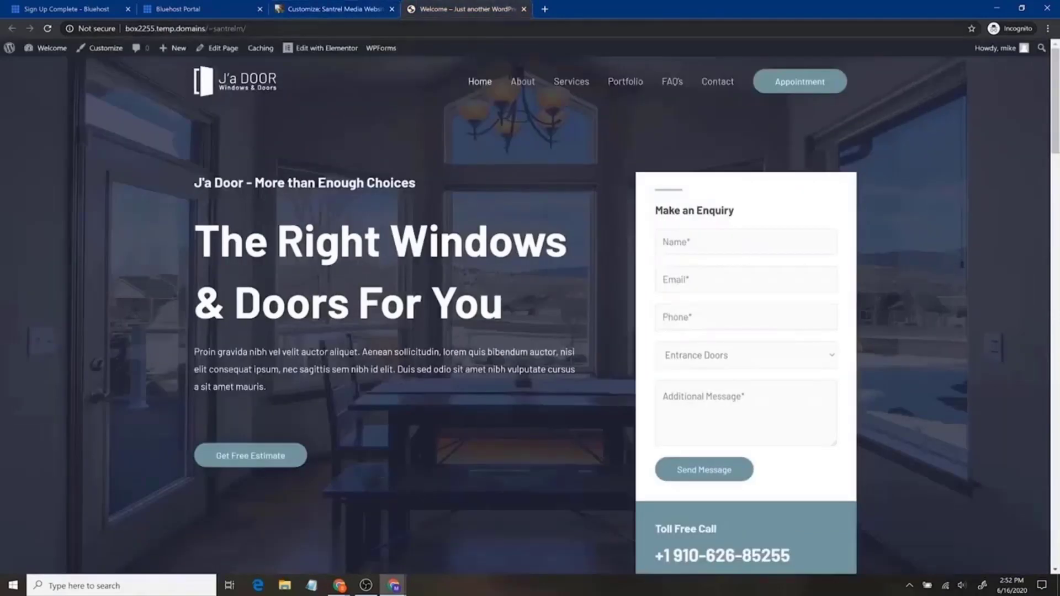
type("santrelmedia")
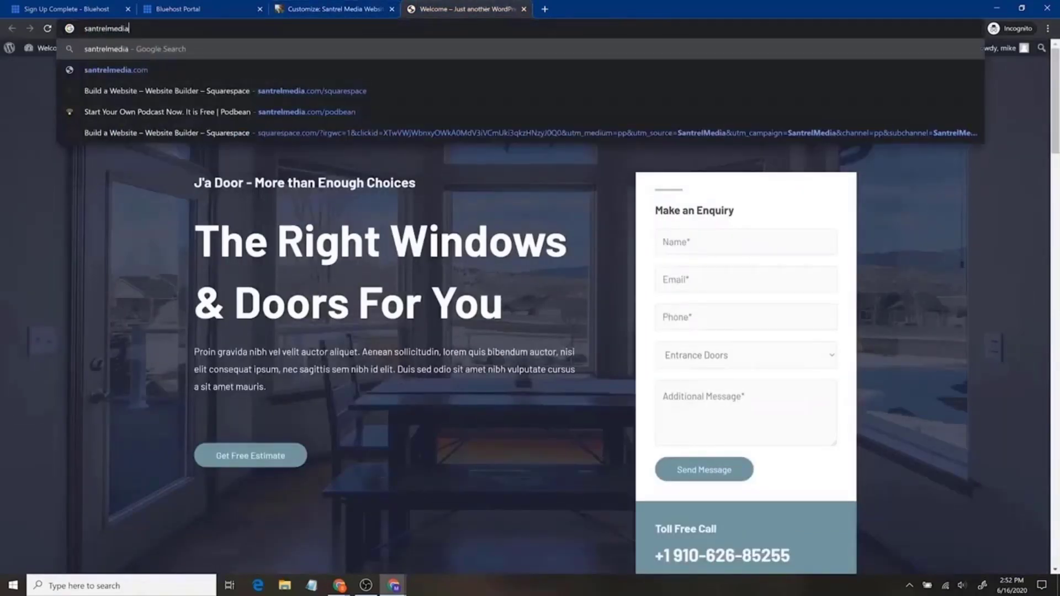
type("website.com")
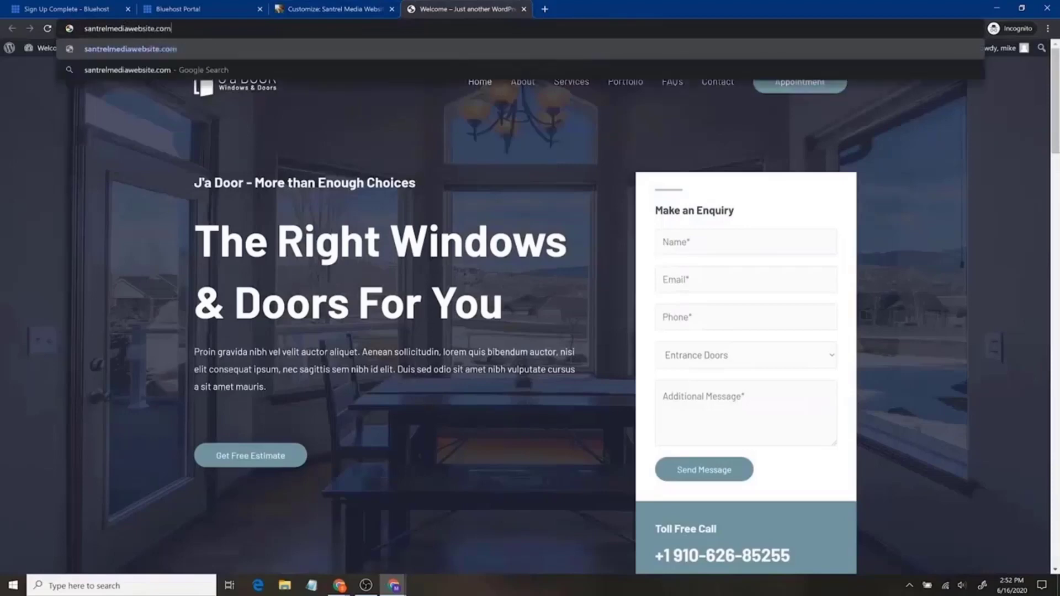
key("Return")
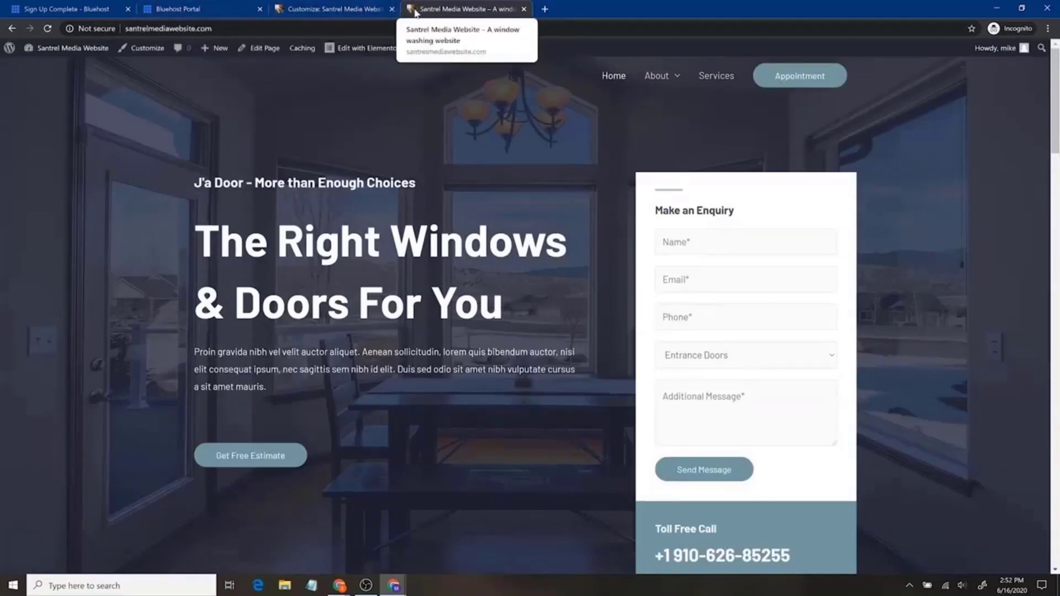
Return to the customizer's Site Identity settings and examine the homepage in the mobile preview down to its footer.
left_click(357, 14)
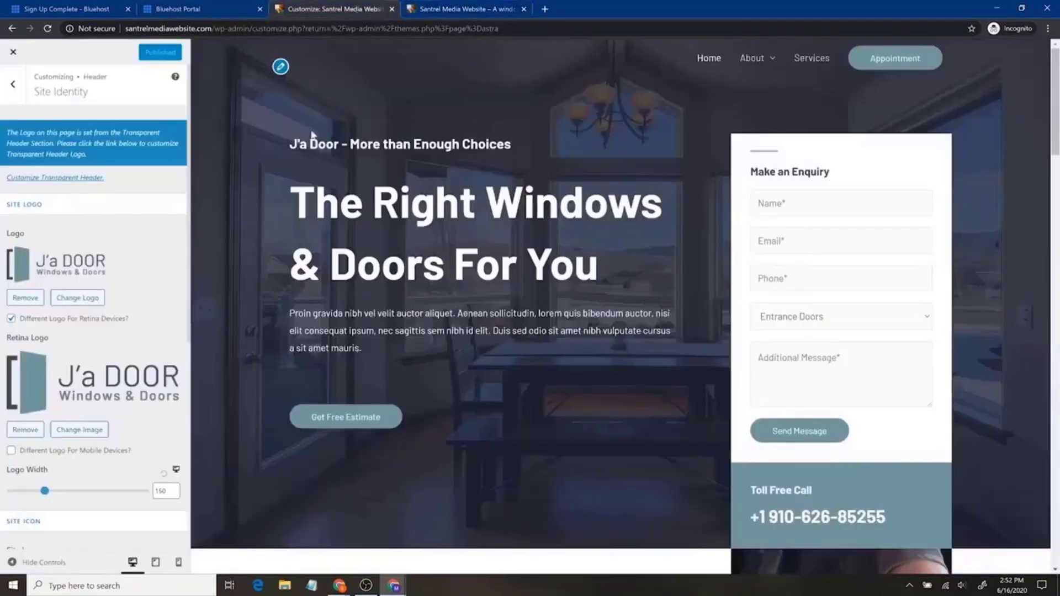
scroll(58, 290, "down", 6)
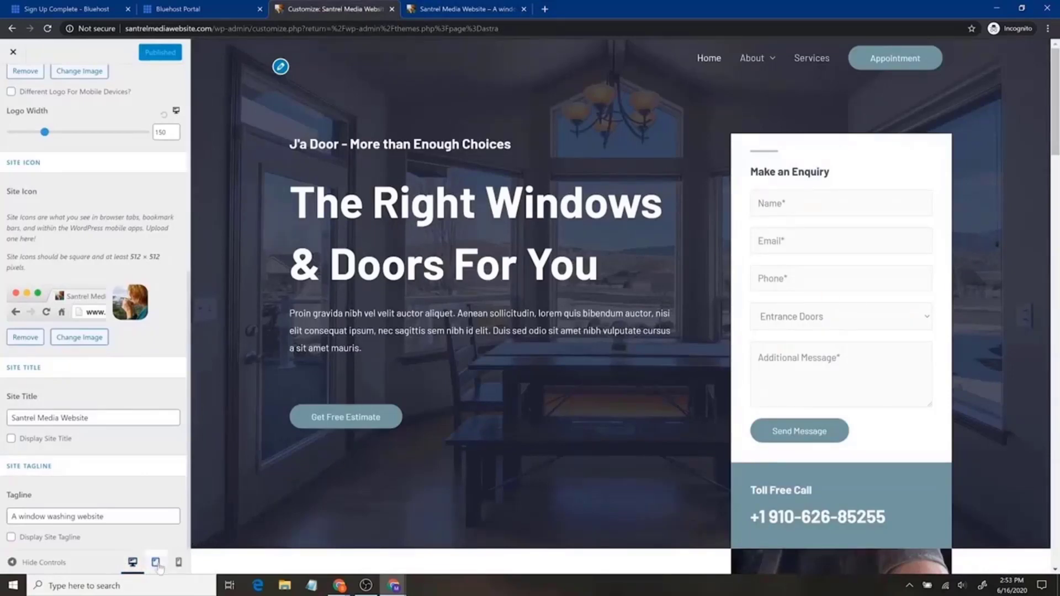
left_click(179, 562)
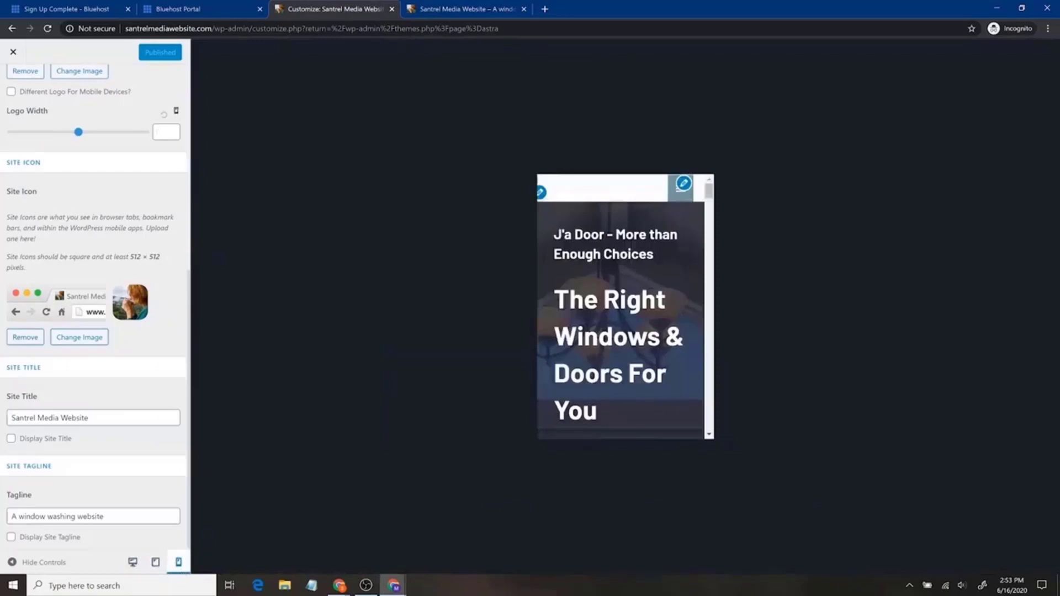
scroll(621, 307, "down", 9)
scroll(621, 307, "up", 9)
scroll(621, 350, "down", 15)
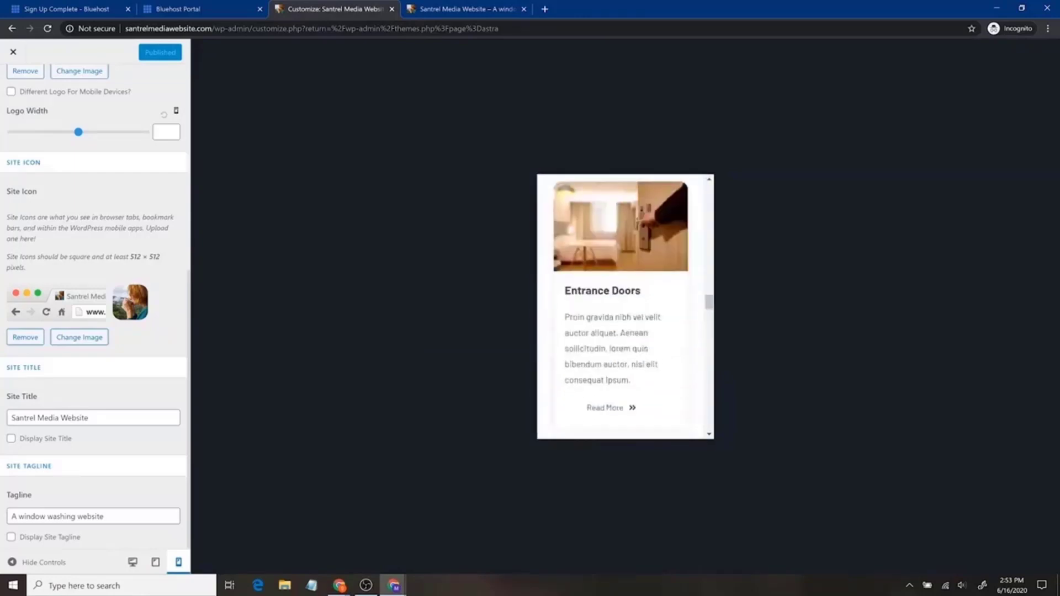
scroll(621, 307, "down", 8)
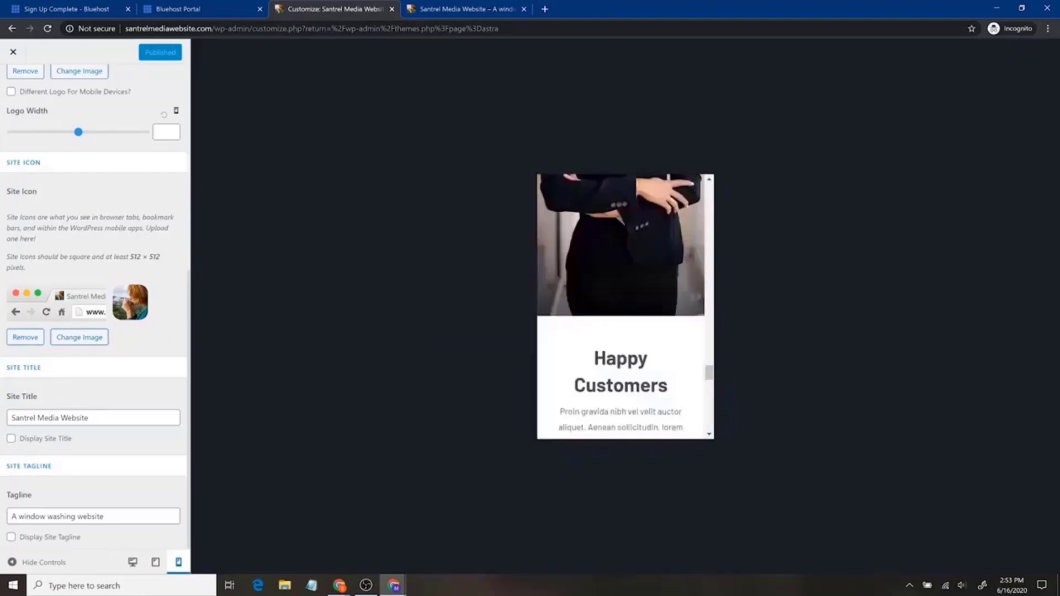
scroll(636, 385, "up", 3)
scroll(639, 384, "down", 2)
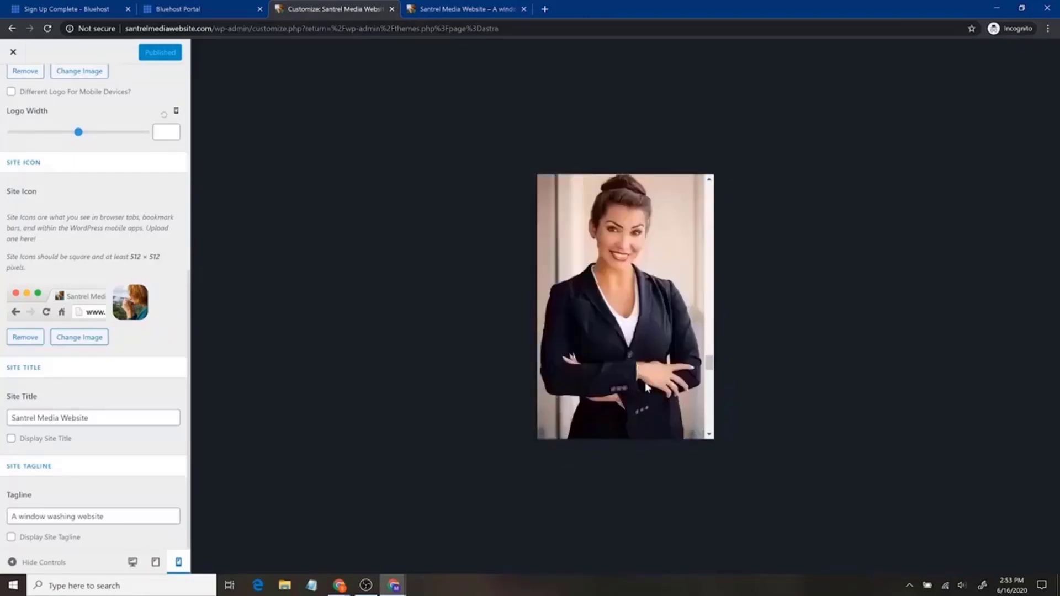
scroll(645, 383, "down", 5)
scroll(645, 383, "up", 3)
scroll(645, 384, "down", 3)
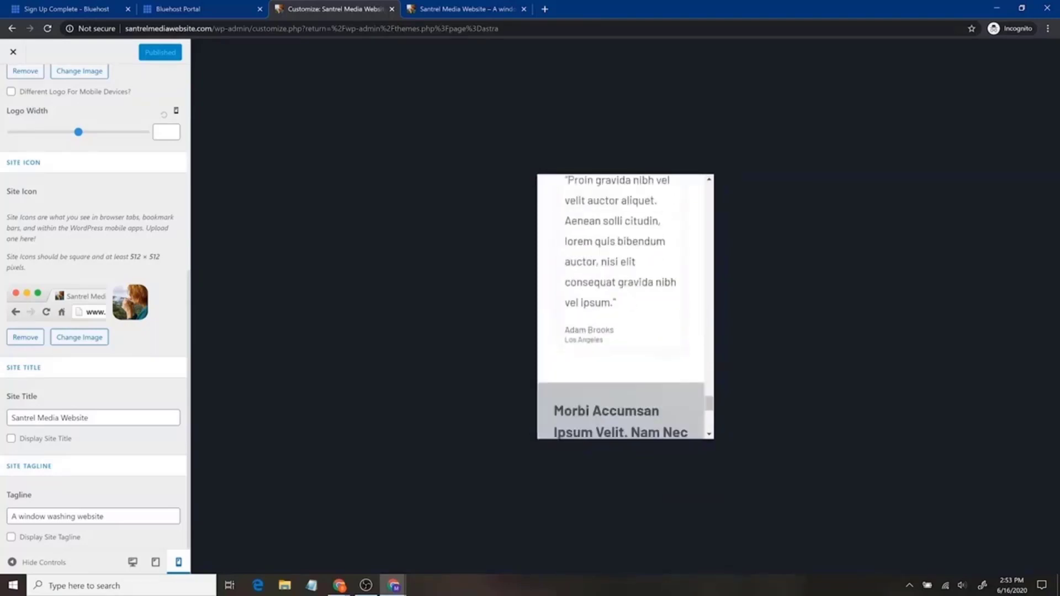
scroll(622, 307, "down", 3)
scroll(618, 331, "down", 5)
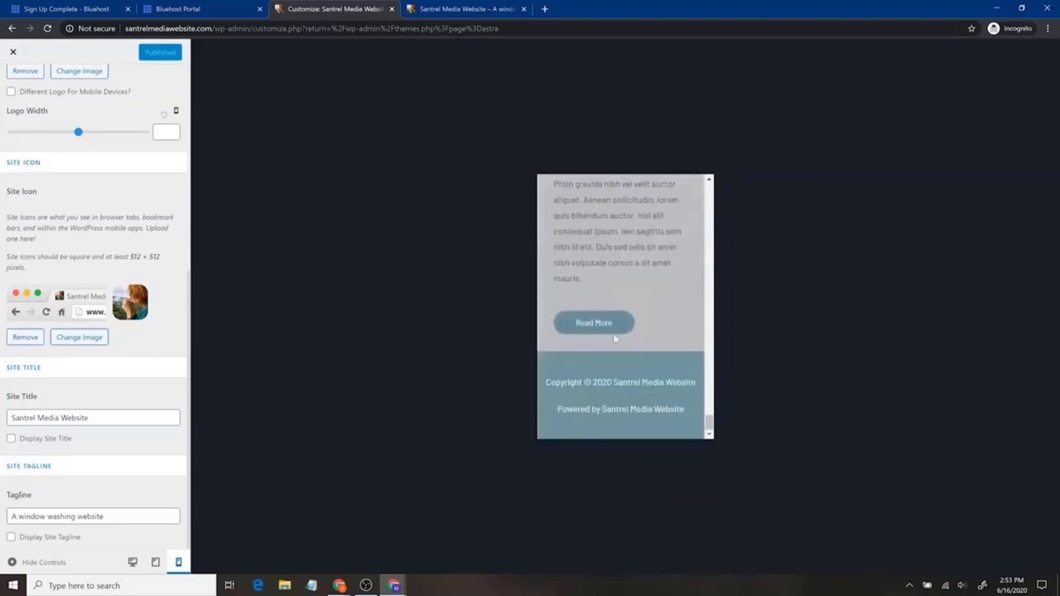
scroll(618, 331, "up", 8)
scroll(613, 330, "up", 20)
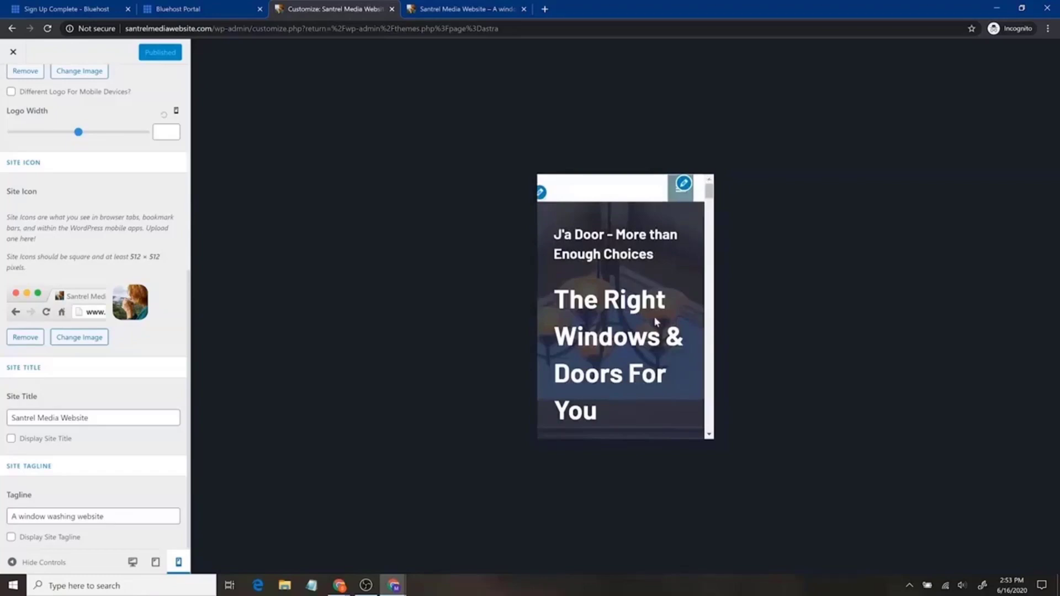
scroll(656, 323, "down", 5)
Switch the preview back to desktop and close the customizer.
left_click(132, 562)
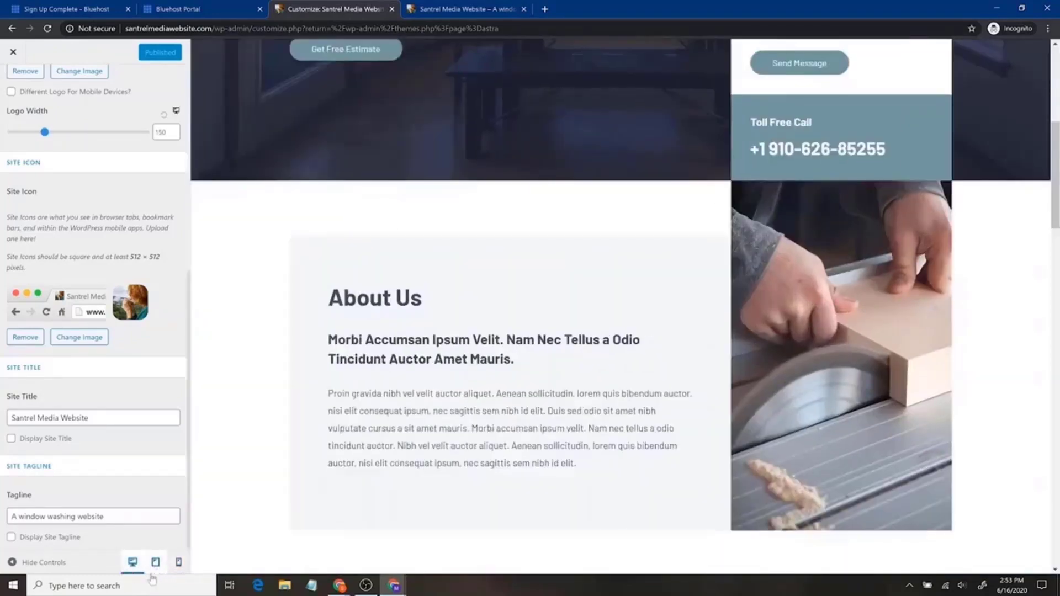
left_click(11, 53)
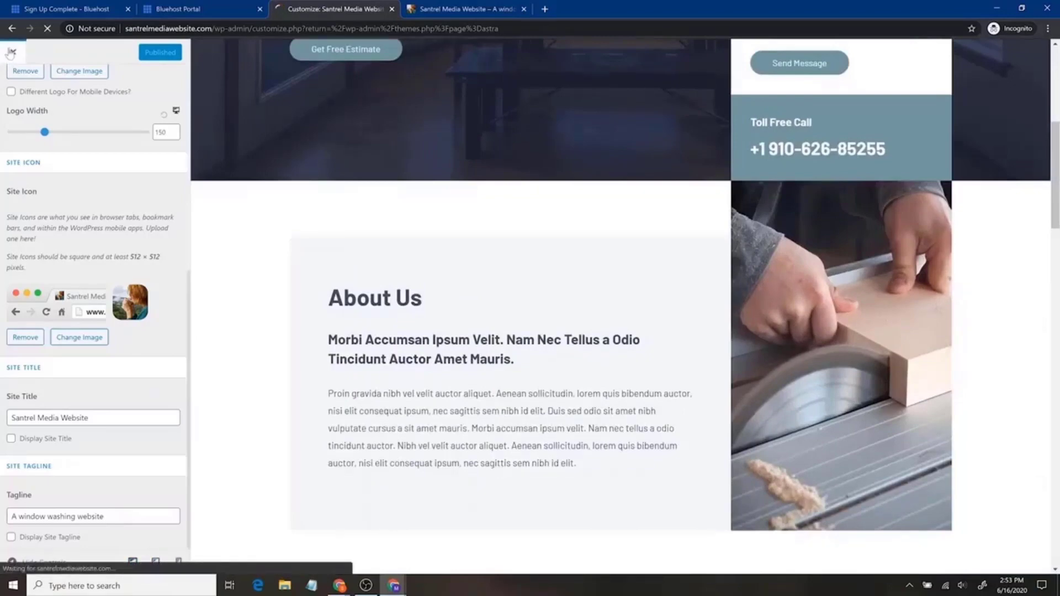